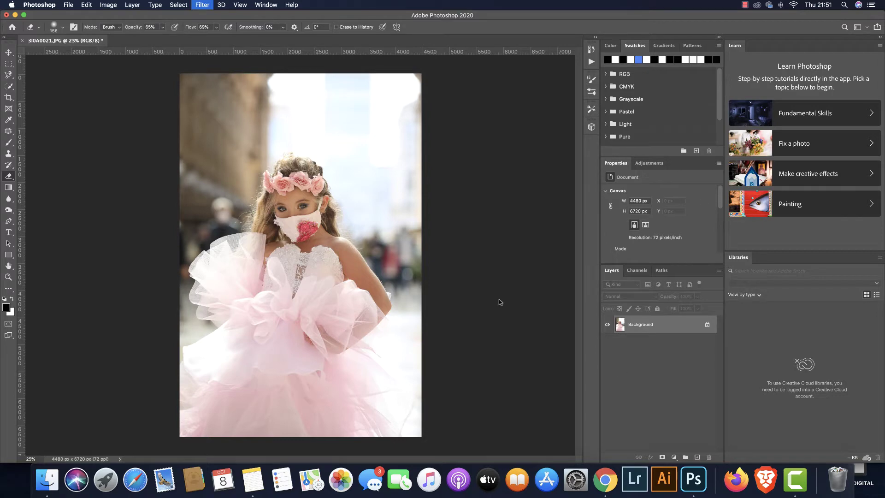
# Apply moderate sharpening to the background photo with the Camera Raw filter
pyautogui.press('super+shift+a')
pyautogui.click(480, 102)
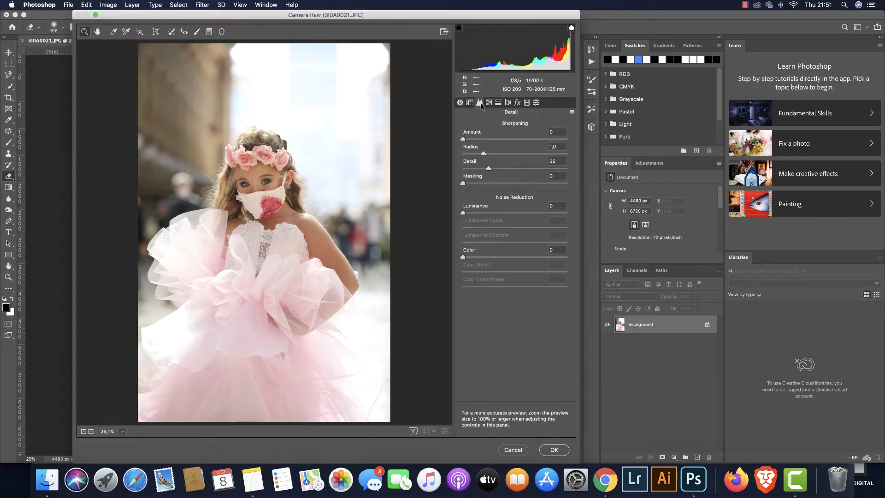
pyautogui.moveTo(463, 139); pyautogui.dragTo(482, 142)
pyautogui.click(555, 450)
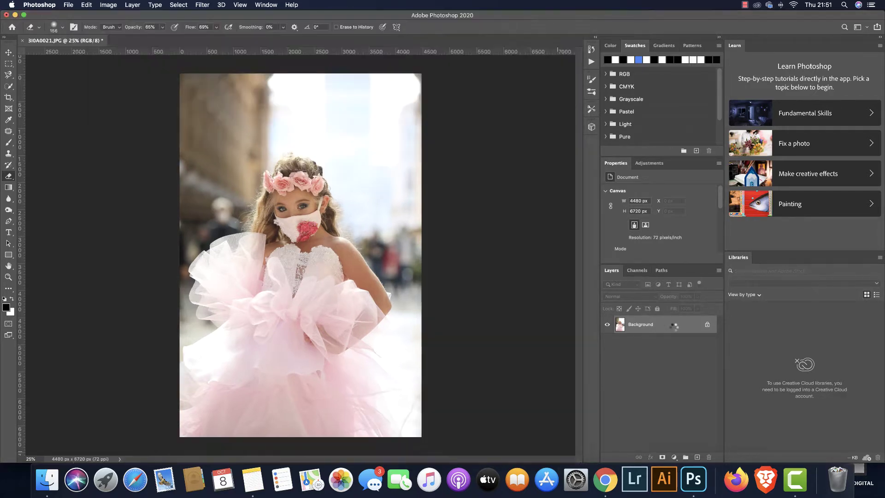
# Duplicate the background layer and apply the California 5 user preset to the copy with the Camera Raw filter
pyautogui.moveTo(687, 329); pyautogui.dragTo(698, 457)
pyautogui.press('shift+super+a')
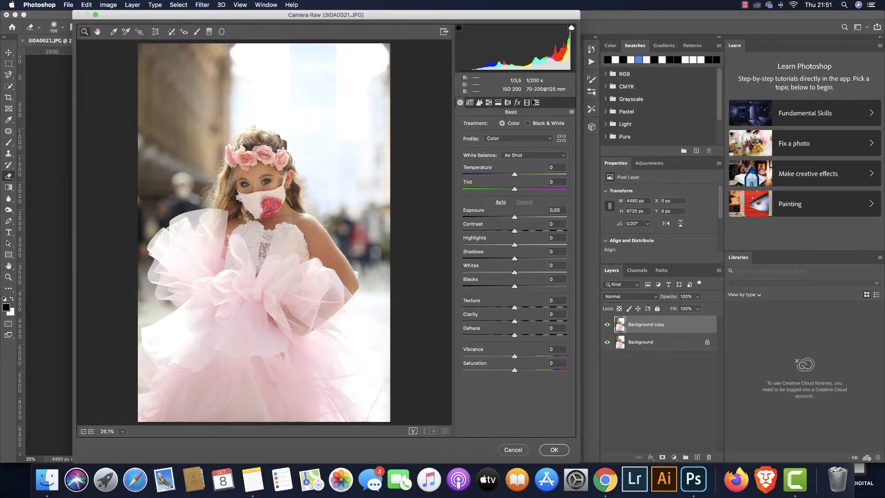
pyautogui.click(536, 103)
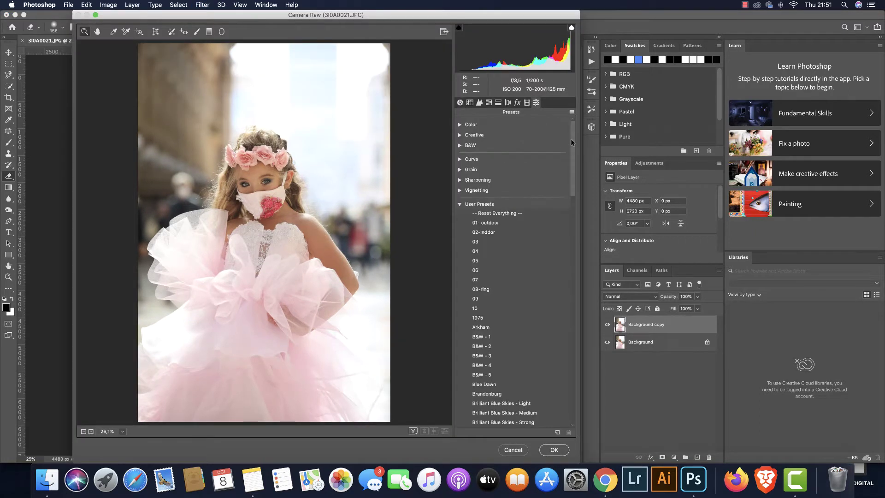
pyautogui.moveTo(571, 142); pyautogui.dragTo(571, 195)
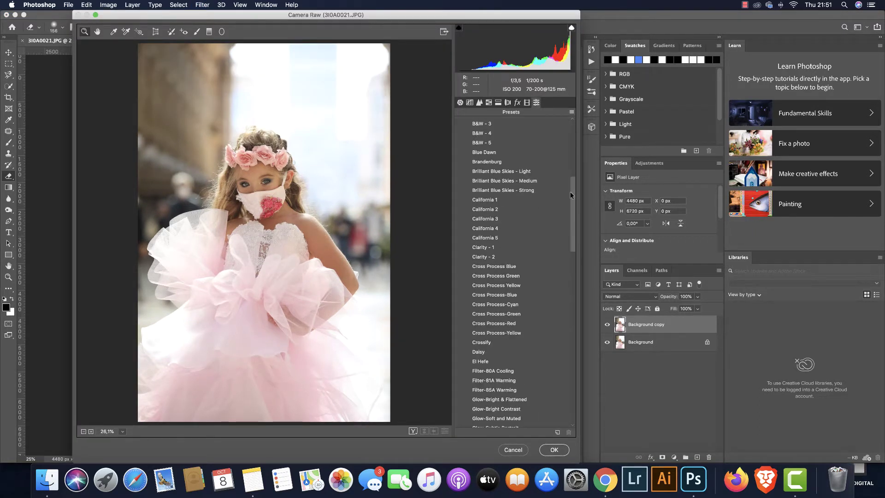
pyautogui.scroll(1, 571, 195)
pyautogui.click(544, 245)
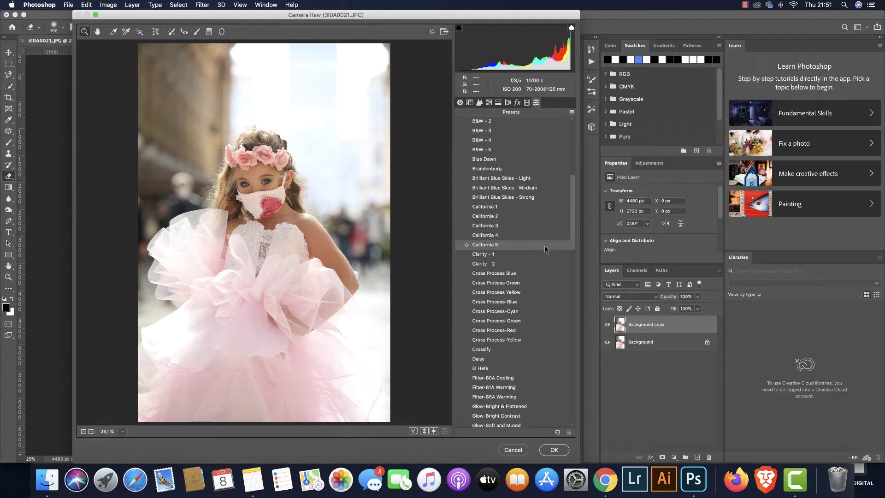
pyautogui.click(545, 245)
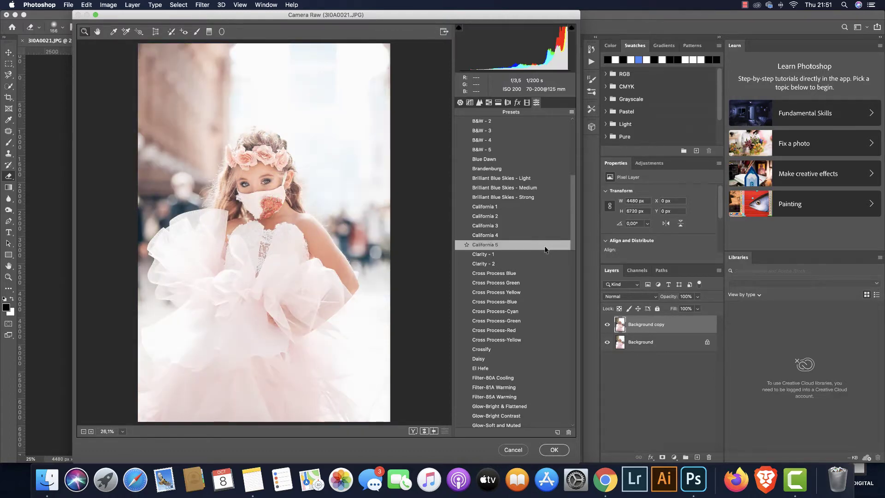
pyautogui.scroll(1, 545, 246)
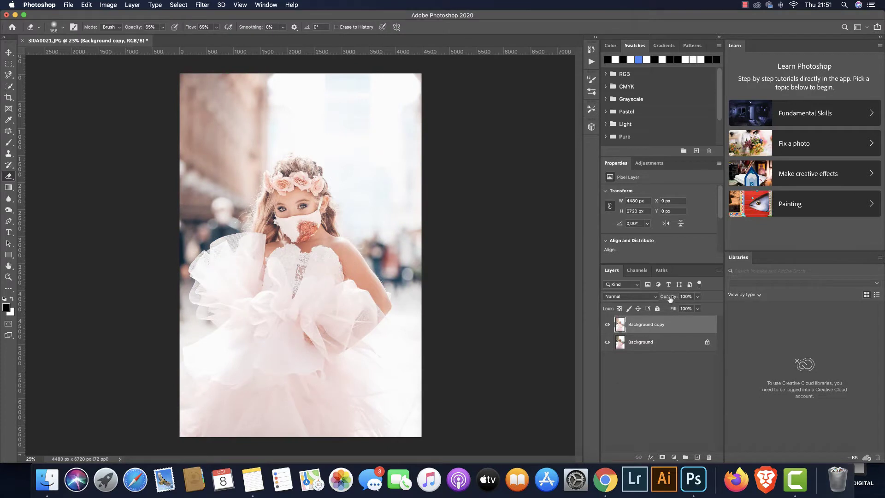
# Lower the duplicate layer's opacity to about 60% and merge it with the background layer
pyautogui.moveTo(670, 299); pyautogui.dragTo(656, 300)
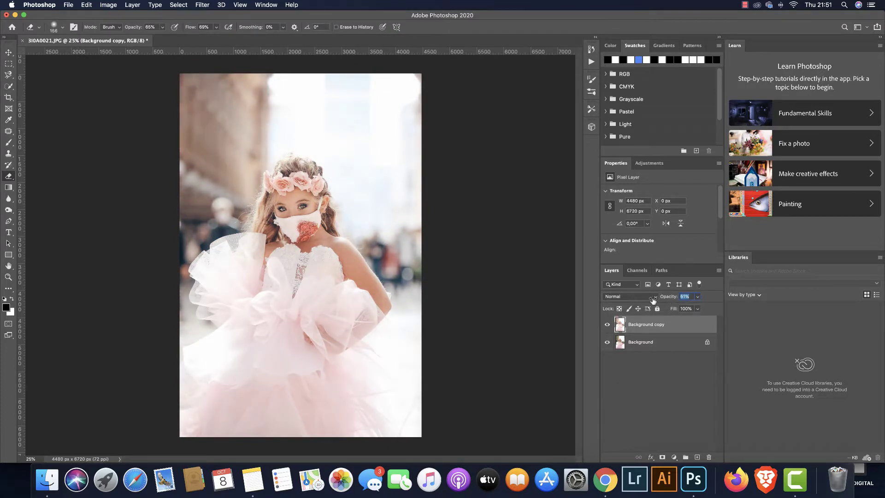
pyautogui.moveTo(652, 300); pyautogui.dragTo(649, 300)
pyautogui.keyDown('shift'); pyautogui.click(666, 343); pyautogui.keyUp('shift')
pyautogui.rightClick(667, 343)
pyautogui.click(669, 411)
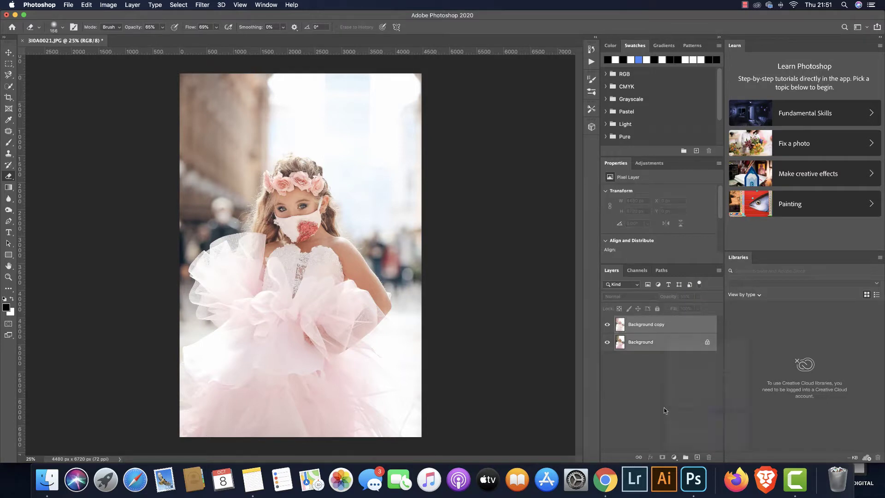
pyautogui.press('super+shift+x')
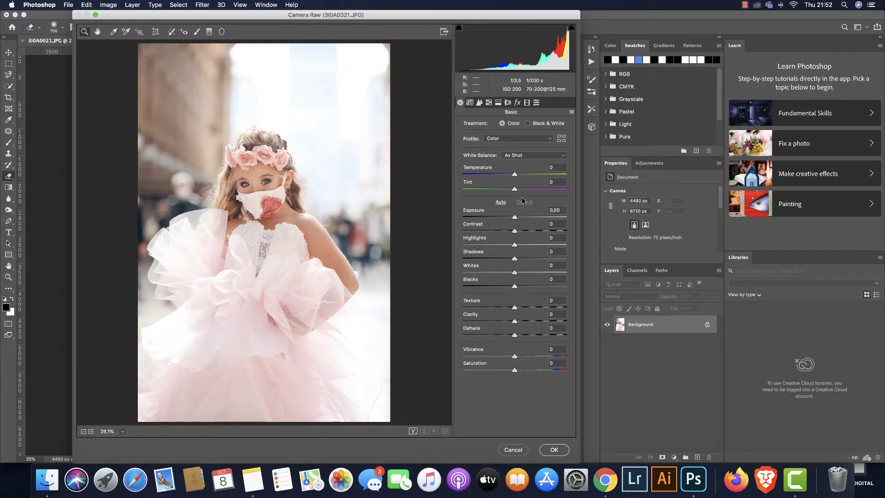
pyautogui.click(537, 103)
pyautogui.moveTo(573, 128); pyautogui.dragTo(576, 149)
pyautogui.click(554, 184)
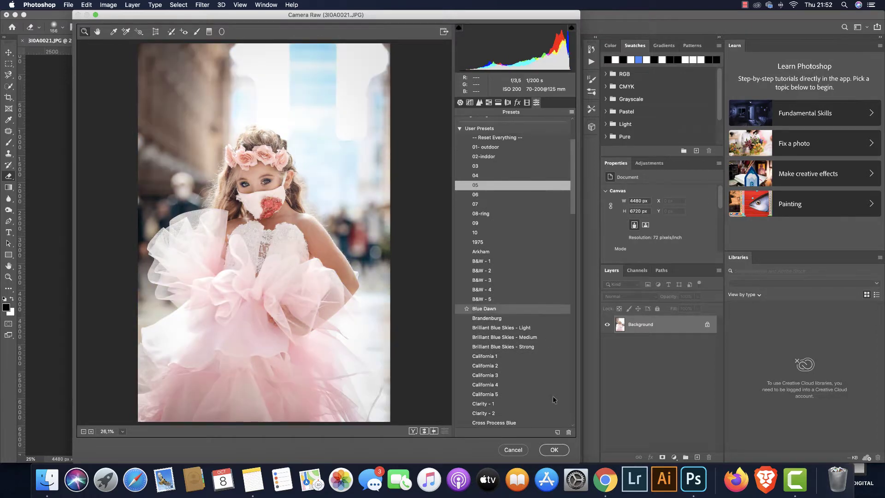
pyautogui.click(553, 450)
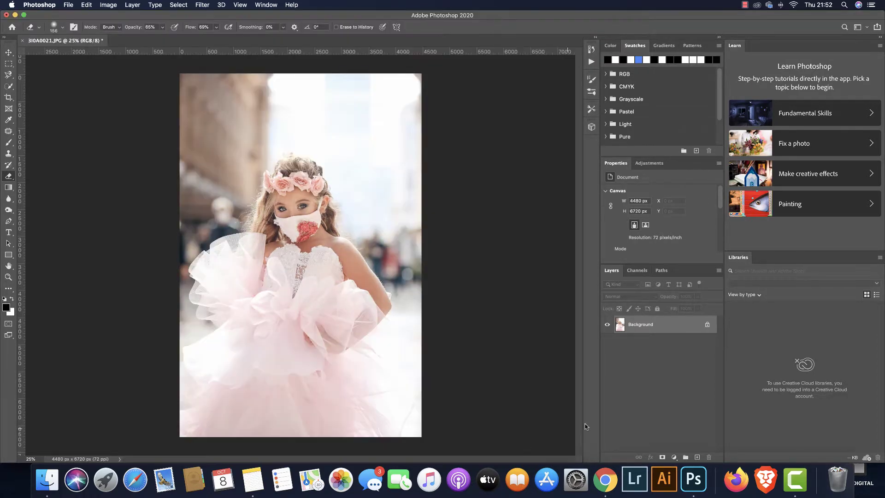
# Duplicate the background layer and apply Camera Raw user preset 05 to the copy
pyautogui.moveTo(667, 328); pyautogui.dragTo(697, 457)
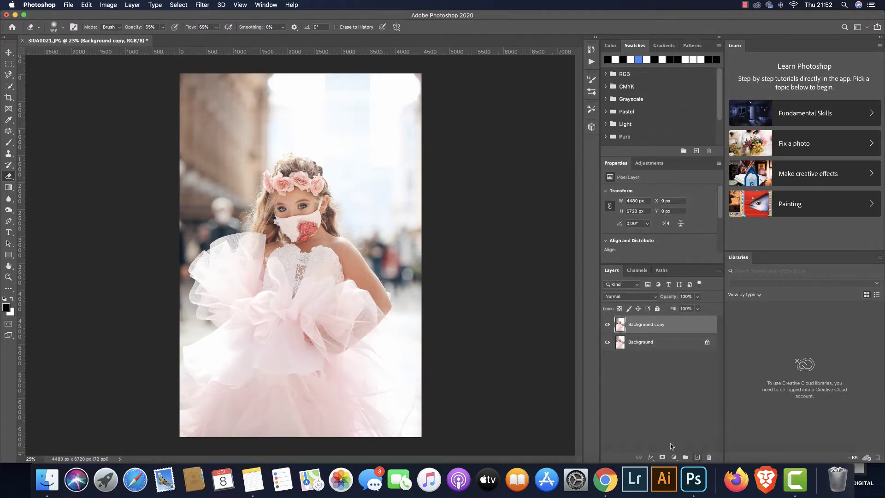
pyautogui.press('super+shift+x')
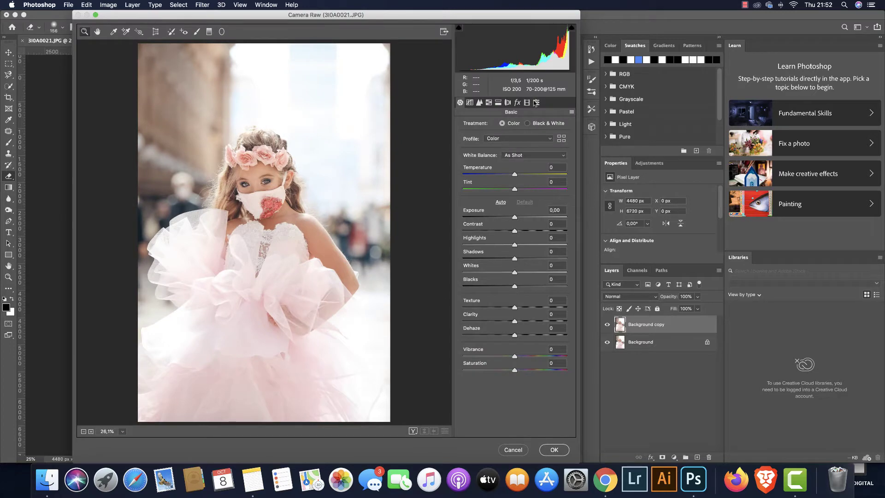
pyautogui.click(536, 102)
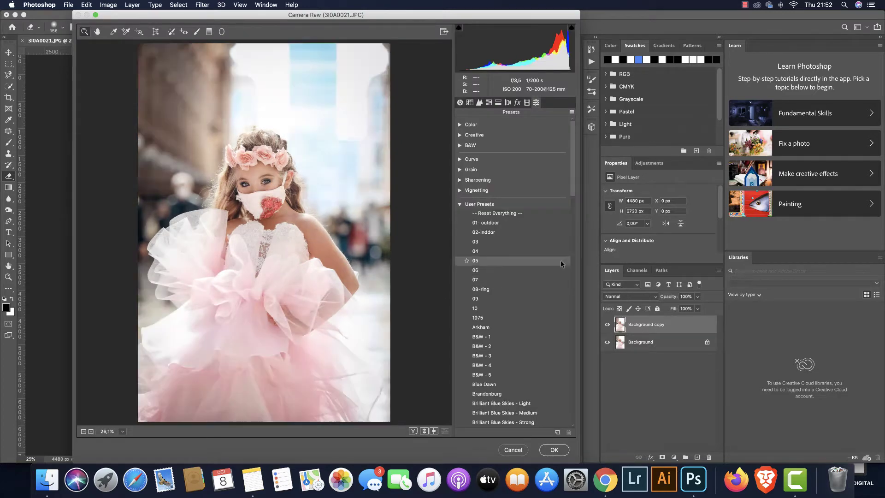
pyautogui.click(560, 260)
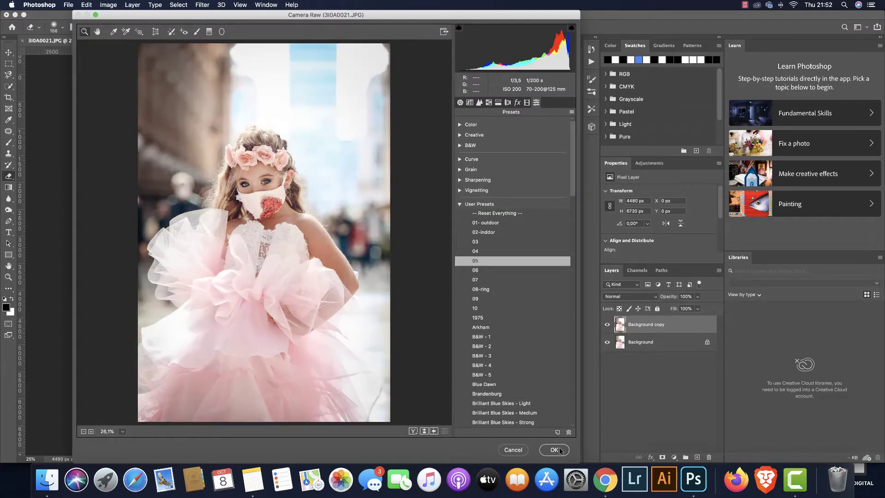
pyautogui.click(555, 449)
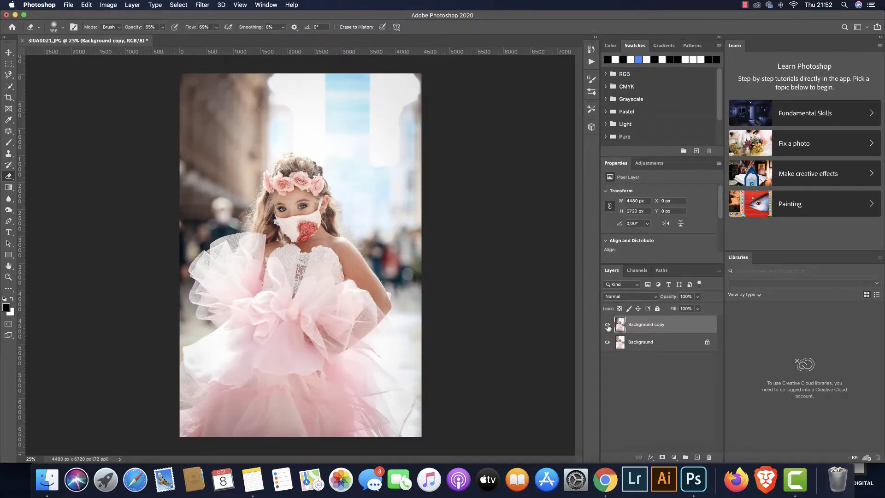
# Compare the photo with and without the duplicate layer, reduce its opacity to 83%, and merge it with the background
pyautogui.click(608, 325)
pyautogui.click(607, 325)
pyautogui.click(607, 325)
pyautogui.click(607, 325)
pyautogui.moveTo(671, 299); pyautogui.dragTo(664, 300)
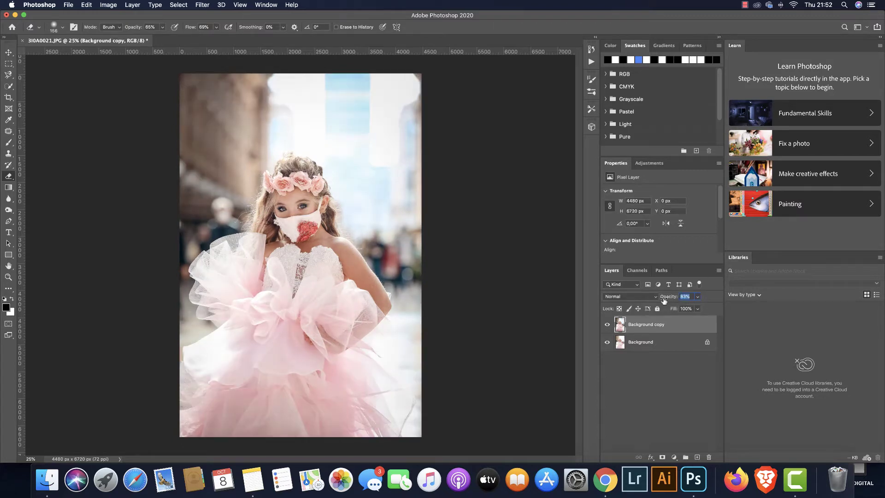
pyautogui.keyDown('shift'); pyautogui.click(668, 343); pyautogui.keyUp('shift')
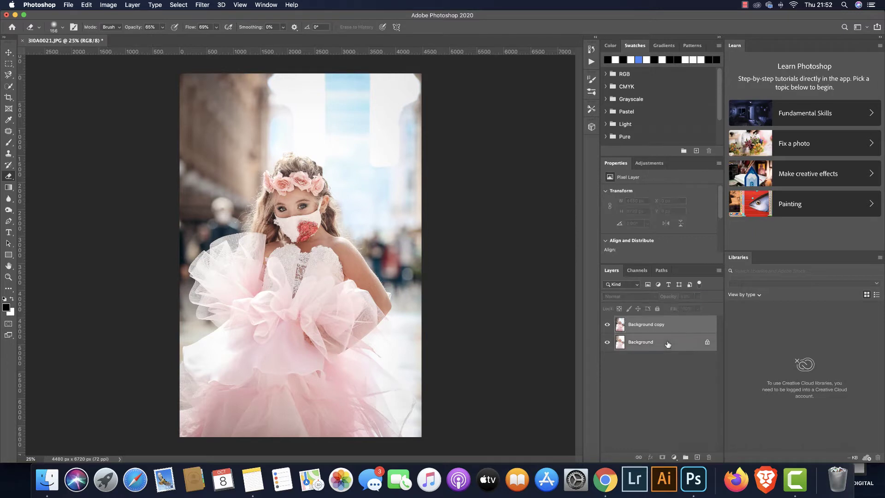
pyautogui.rightClick(668, 343)
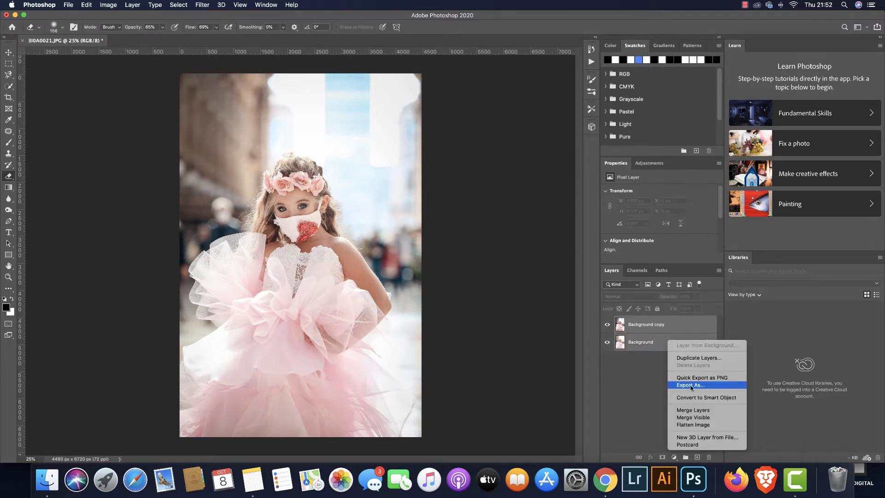
pyautogui.click(690, 404)
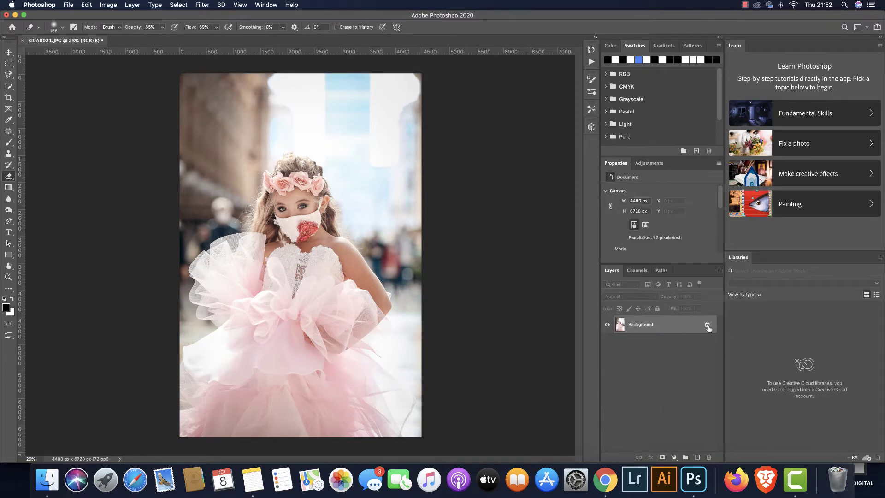
# Unlock the photo layer, scale it up to about 107.6% from its lower-left corner, and flatten the image
pyautogui.click(707, 325)
pyautogui.press('x')
pyautogui.press('super+t')
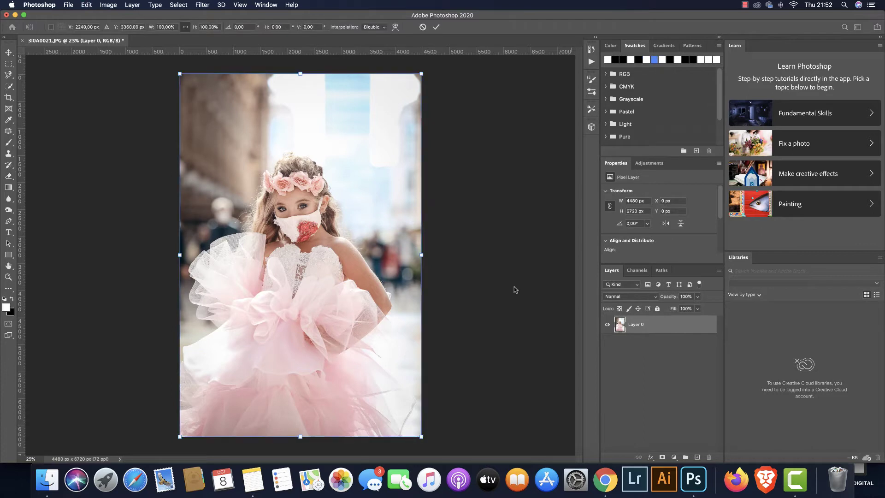
pyautogui.moveTo(421, 75); pyautogui.dragTo(449, 53)
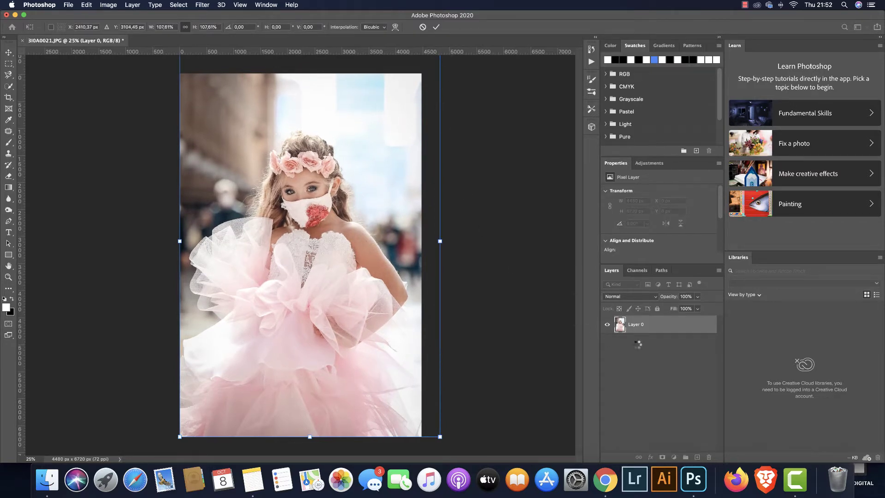
pyautogui.rightClick(660, 330)
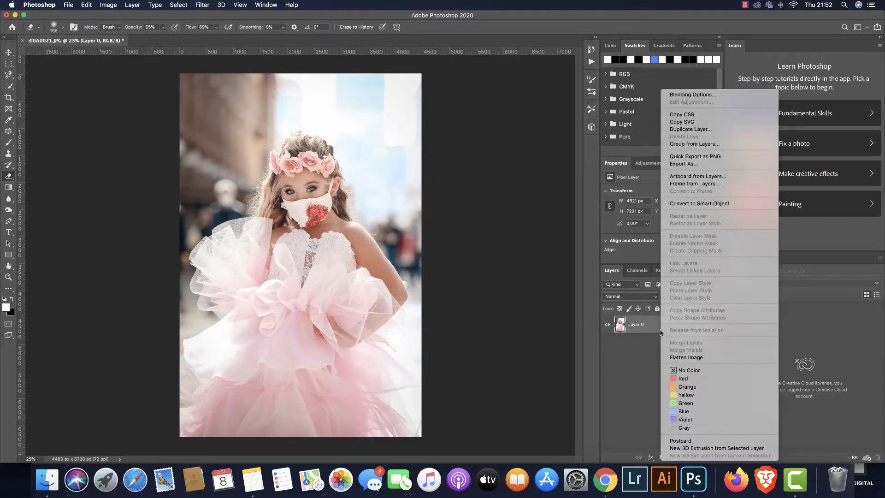
pyautogui.click(687, 358)
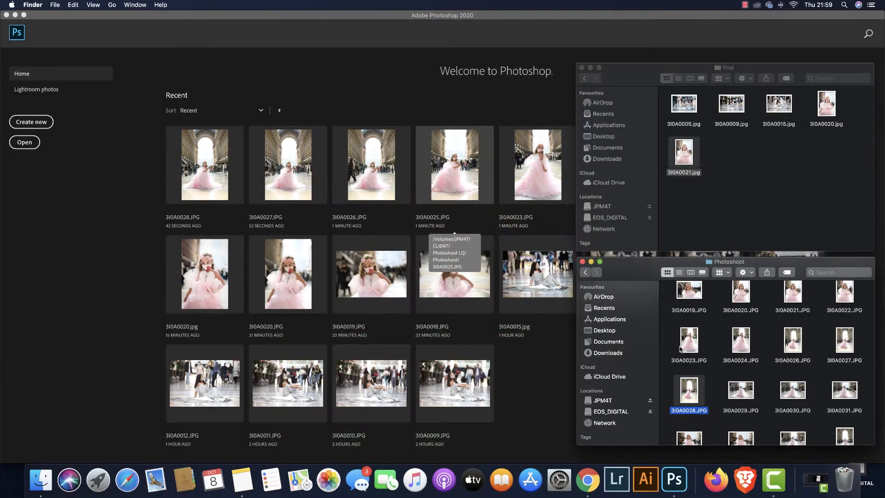
# Open 3I0A0028.JPG from the Photoshoot folder in Photoshop
pyautogui.scroll(-1, 682, 351)
pyautogui.scroll(-3, 683, 351)
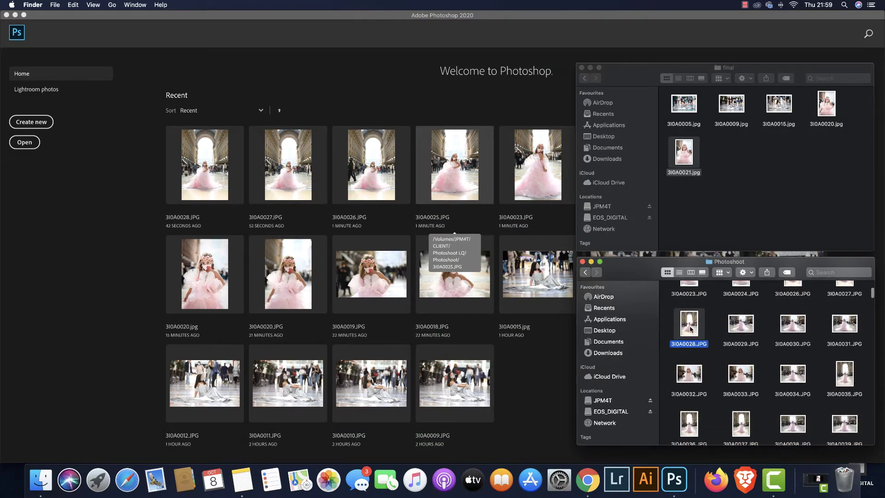
pyautogui.moveTo(691, 328); pyautogui.dragTo(674, 478)
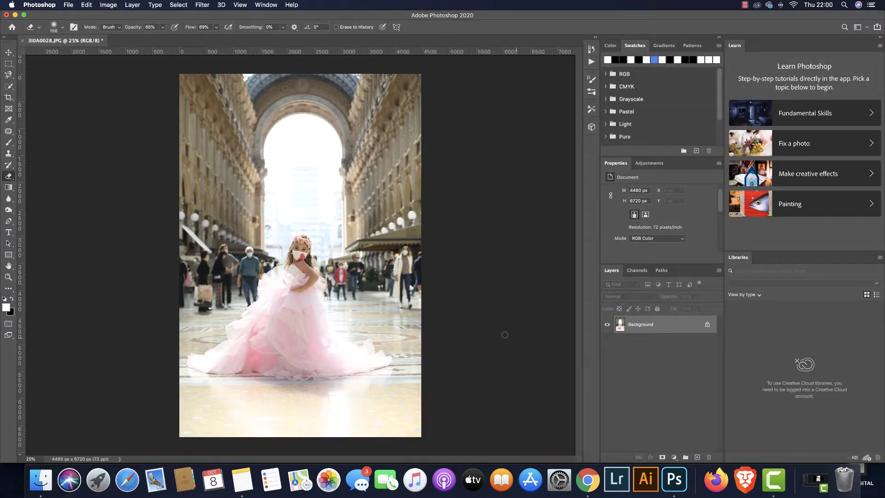
# With the Camera Raw filter, set Exposure to +0.20, Shadows and Blacks to +13, and the sharpening Amount to 38
pyautogui.press('super+shift+a')
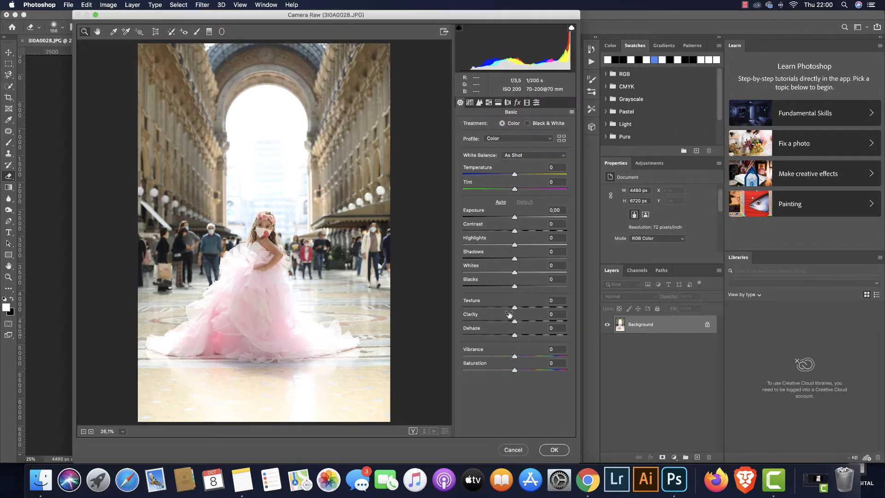
pyautogui.moveTo(515, 258); pyautogui.dragTo(523, 287)
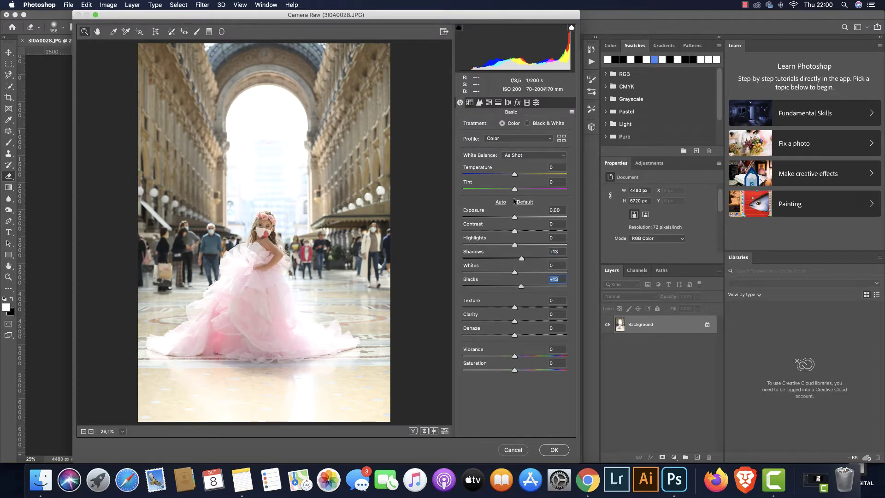
pyautogui.moveTo(515, 218); pyautogui.dragTo(517, 217)
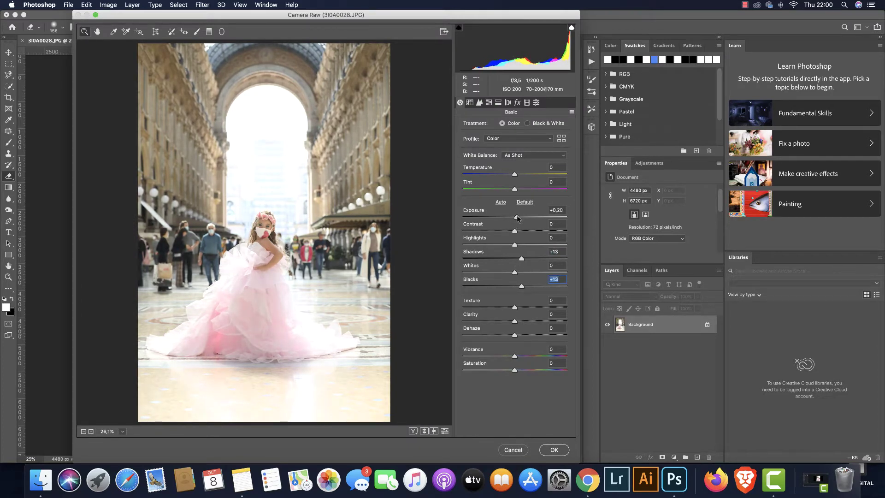
pyautogui.click(478, 104)
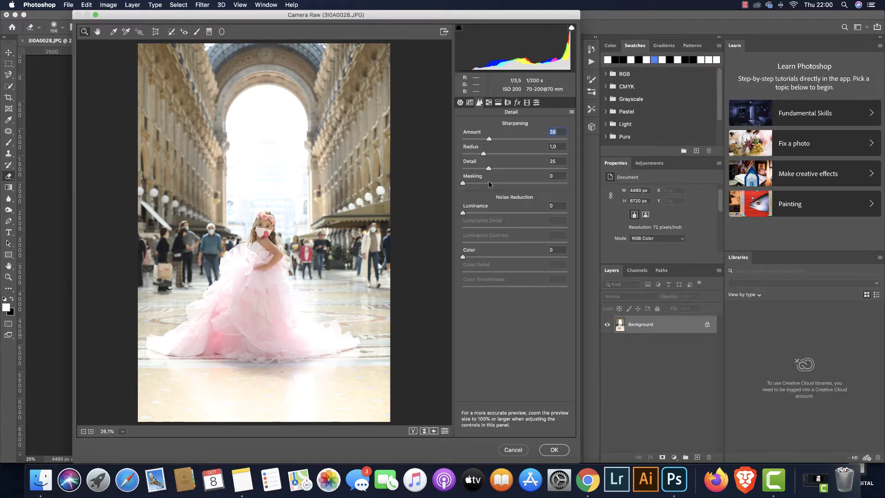
pyautogui.click(557, 450)
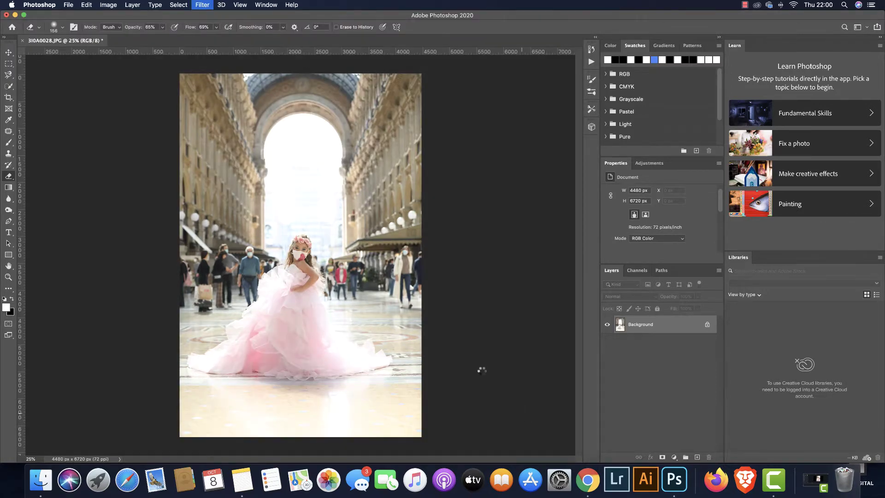
# Duplicate the background layer of the adjusted photo
pyautogui.press('super+shift+a')
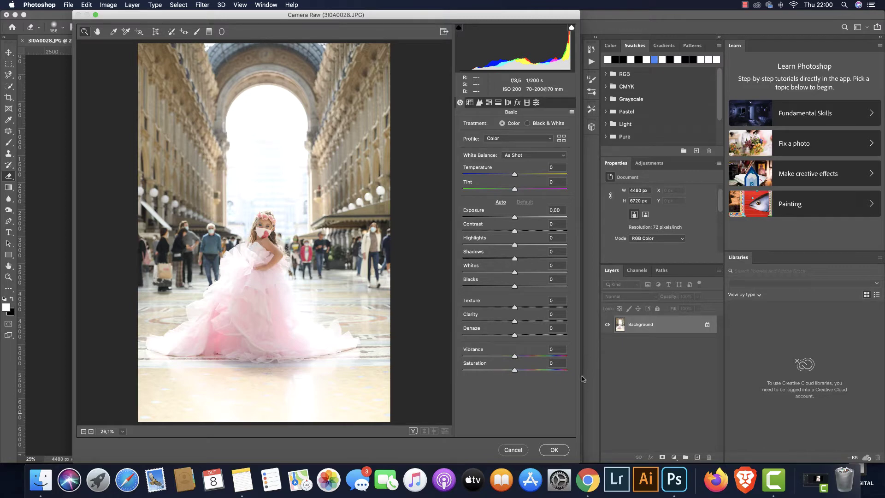
pyautogui.click(513, 449)
pyautogui.moveTo(677, 326); pyautogui.dragTo(698, 457)
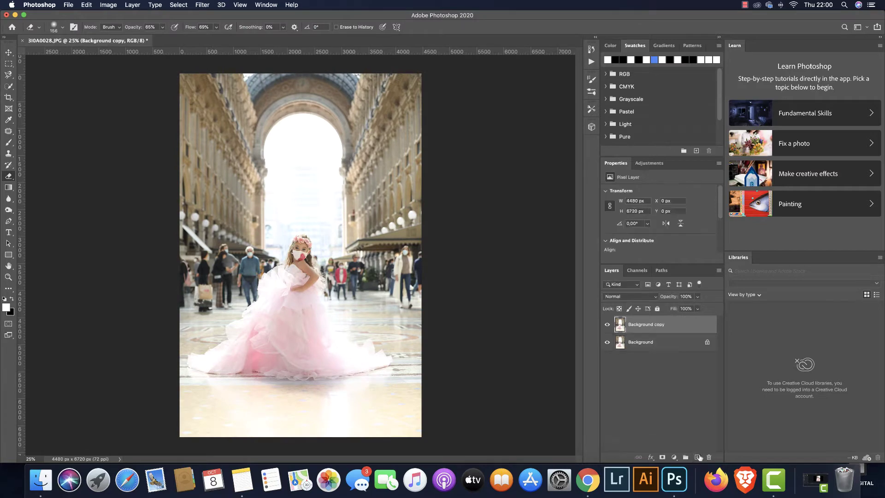
# Apply the California 5 preset to the duplicated layer with the Camera Raw filter
pyautogui.press('super+shift+a')
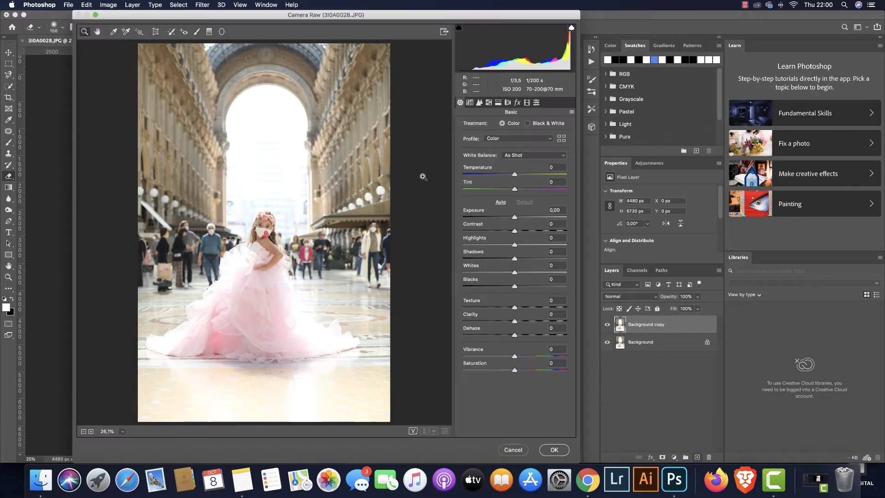
pyautogui.click(527, 102)
pyautogui.moveTo(575, 138); pyautogui.dragTo(589, 189)
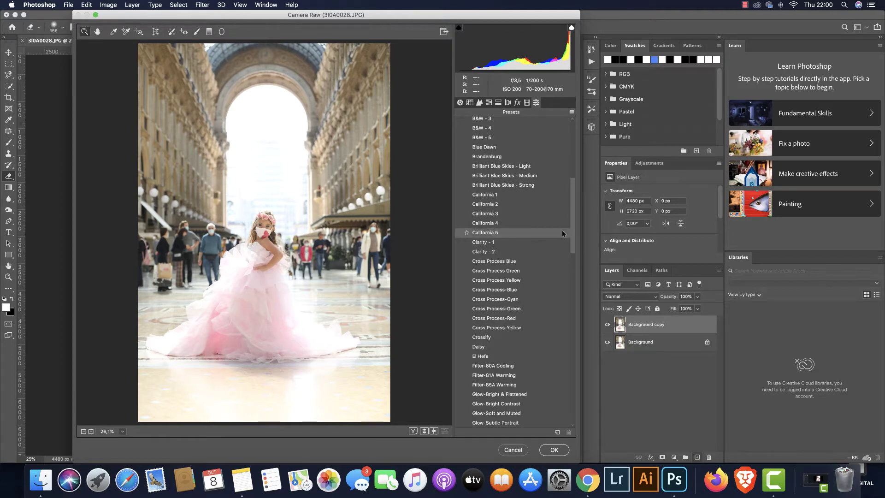
pyautogui.click(563, 233)
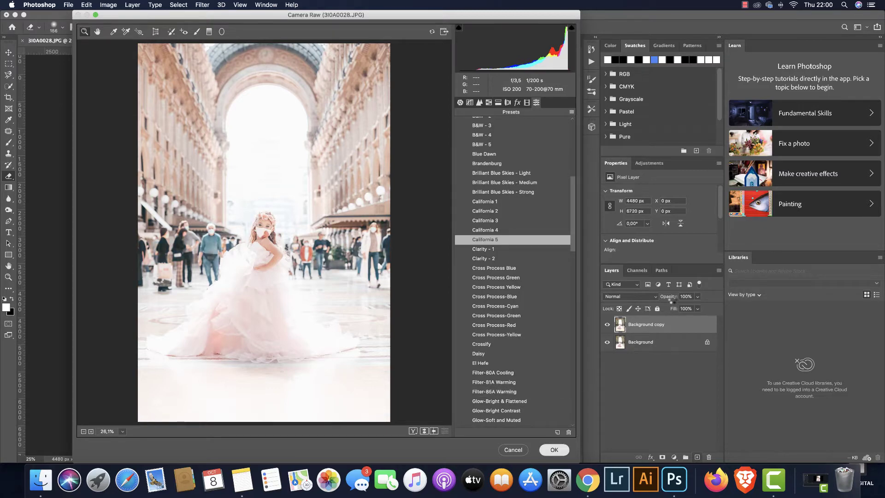
pyautogui.press('Return')
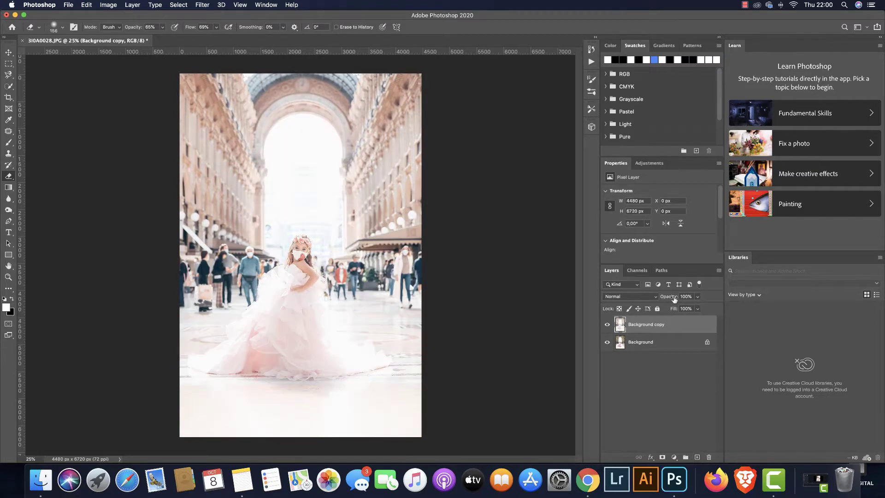
# Set the Background copy layer's opacity to 52% and merge it with the Background layer
pyautogui.moveTo(675, 298); pyautogui.dragTo(652, 299)
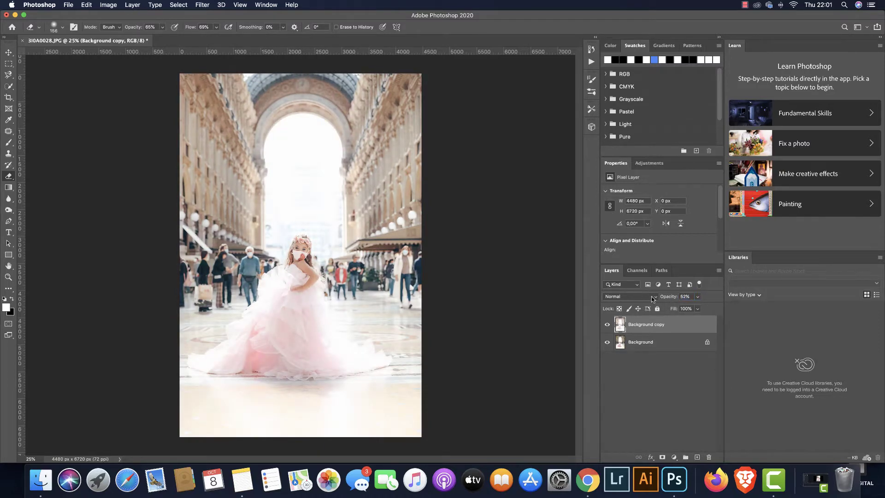
pyautogui.keyDown('shift'); pyautogui.click(679, 347); pyautogui.keyUp('shift')
pyautogui.rightClick(679, 343)
pyautogui.click(705, 415)
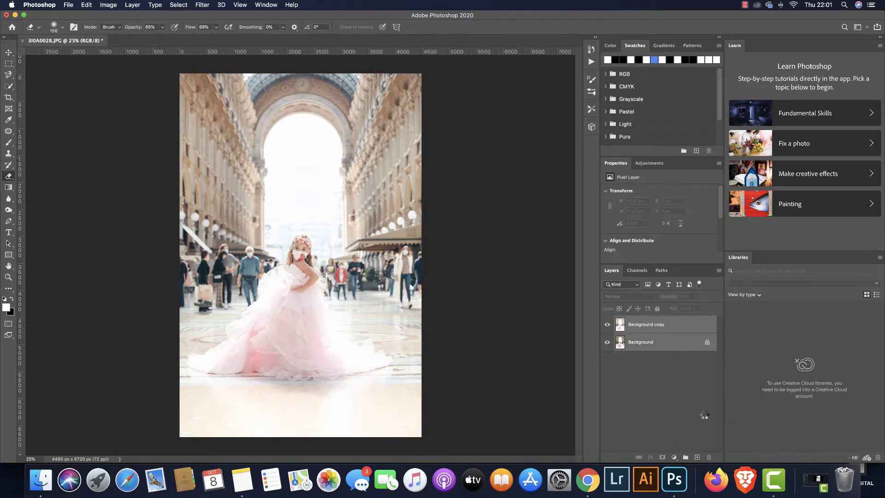
# Apply the preset The Dark Side - Light to the merged photo with the Camera Raw filter
pyautogui.press('super+shift+a')
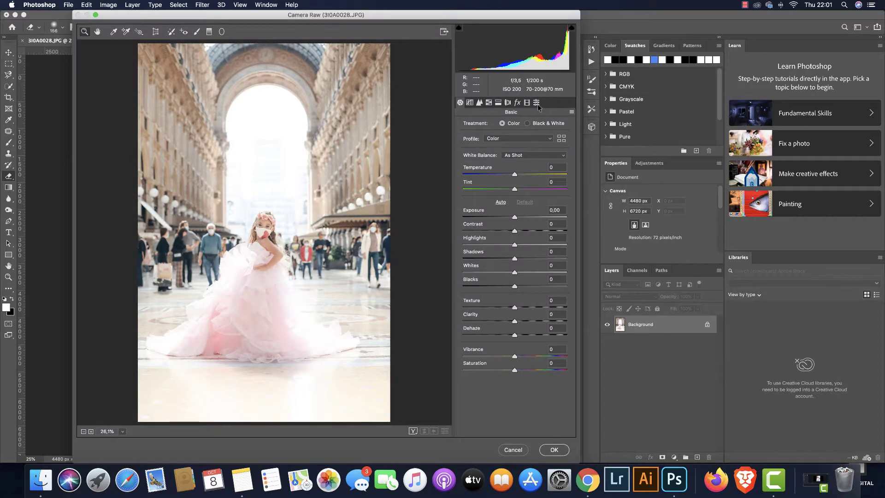
pyautogui.click(536, 103)
pyautogui.moveTo(573, 166); pyautogui.dragTo(571, 193)
pyautogui.moveTo(571, 284); pyautogui.dragTo(571, 313)
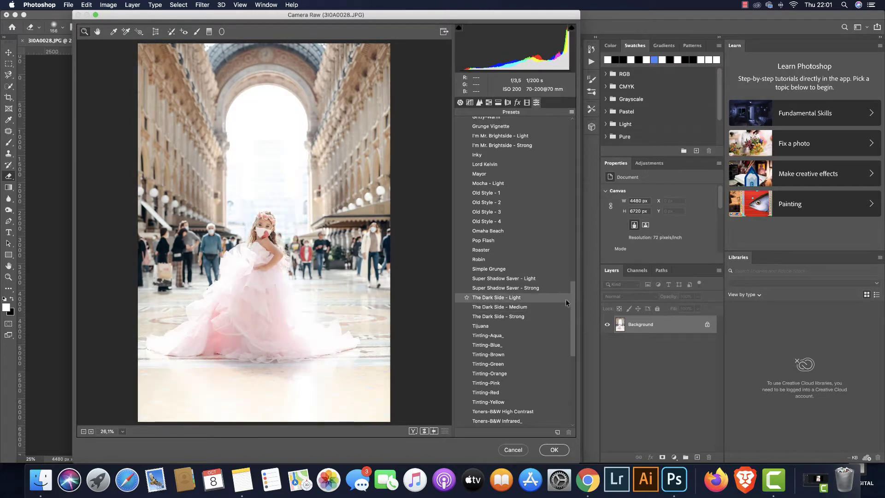
pyautogui.click(566, 297)
pyautogui.click(562, 450)
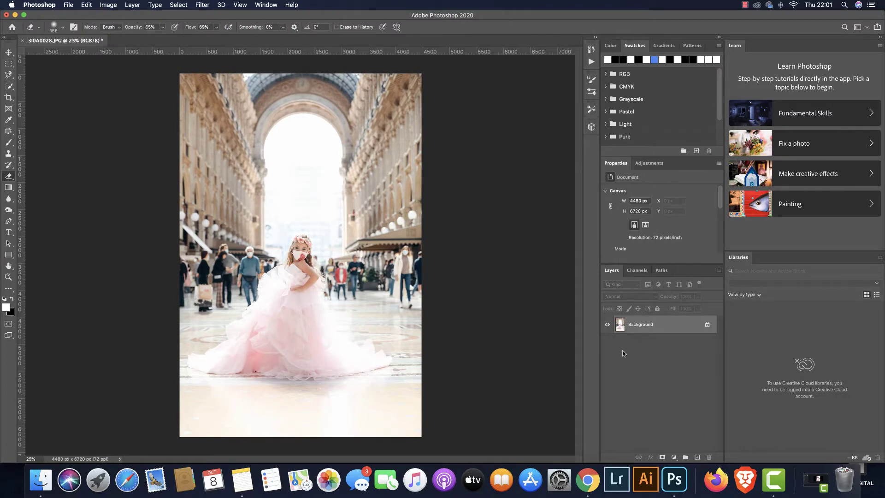
# Duplicate the Background layer and apply user preset 05 to the copy with the Camera Raw filter
pyautogui.moveTo(660, 330); pyautogui.dragTo(697, 457)
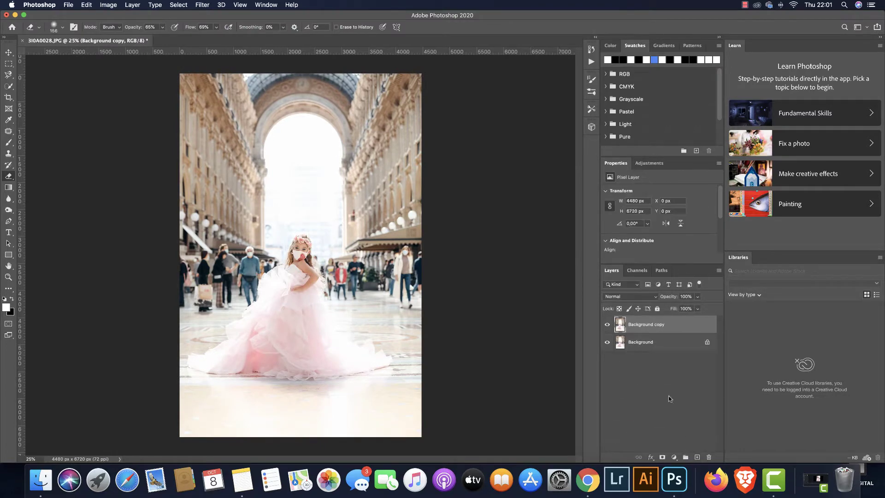
pyautogui.press('shift+super+x')
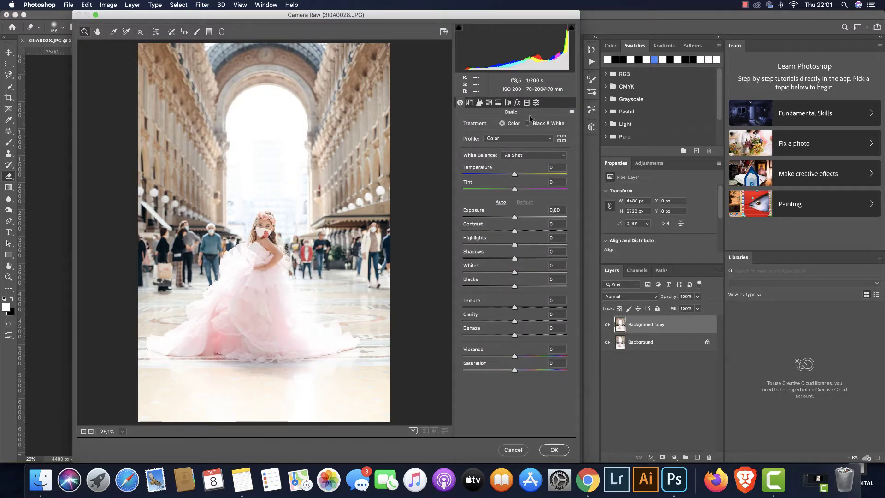
pyautogui.click(536, 102)
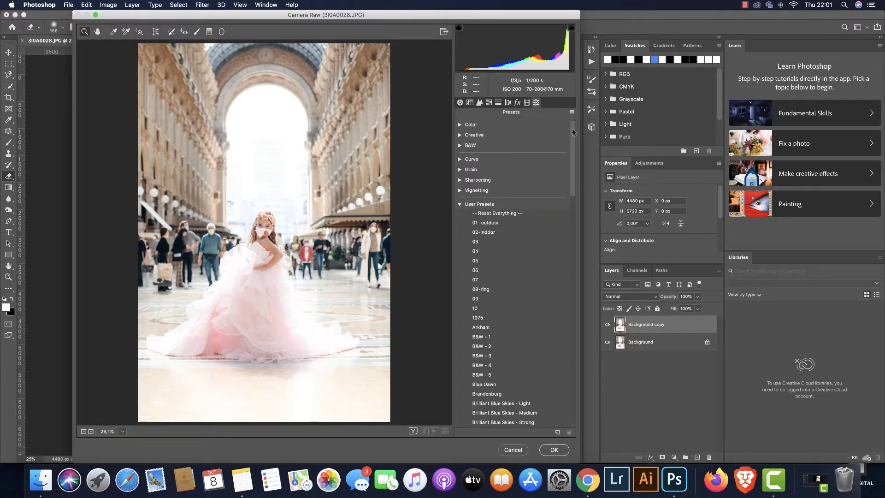
pyautogui.click(568, 184)
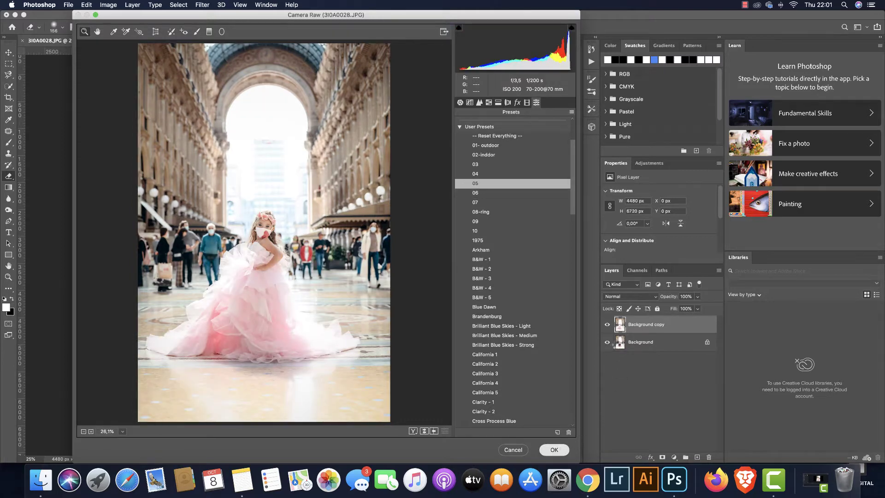
pyautogui.press('Return')
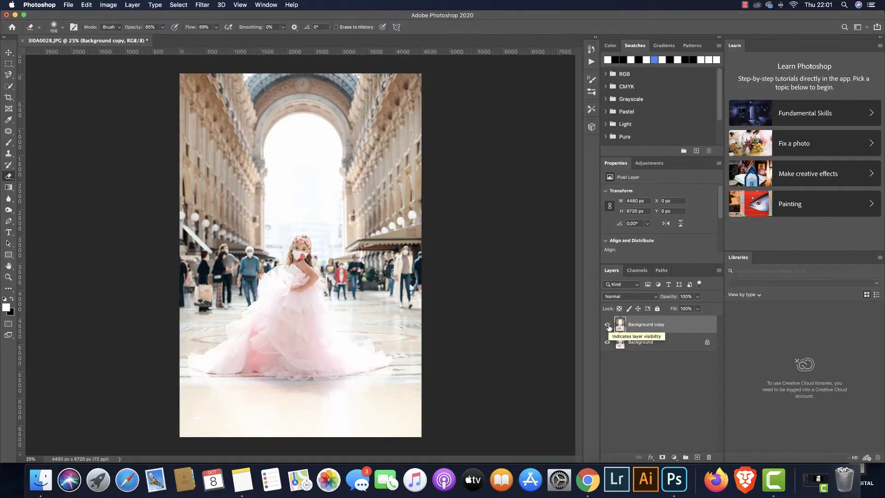
# Compare the photo with and without preset 05 by toggling the copied layer's visibility
pyautogui.click(608, 325)
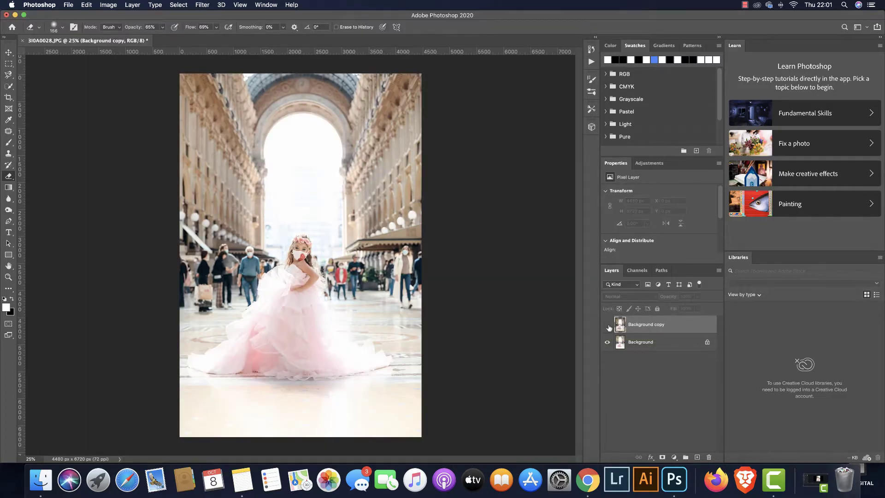
pyautogui.click(608, 325)
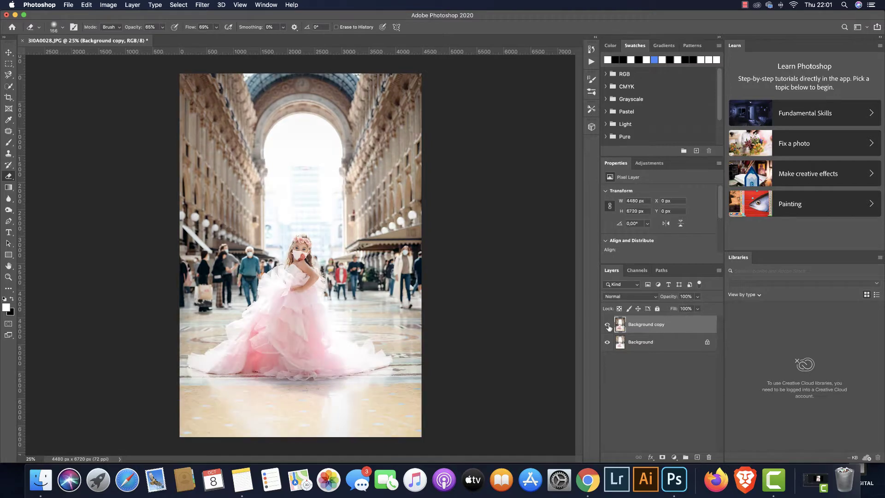
pyautogui.click(608, 325)
pyautogui.click(607, 325)
pyautogui.click(608, 325)
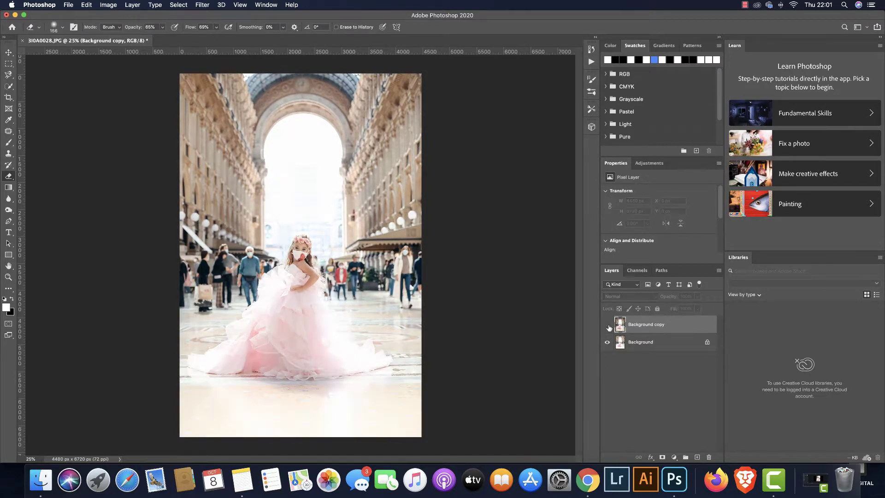
pyautogui.click(608, 324)
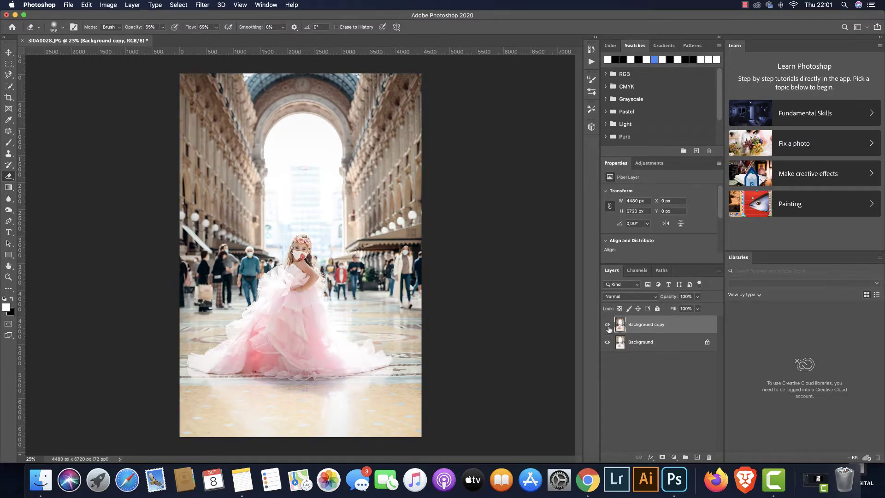
# Undo the recent changes on the copied layer and redo its visibility change
pyautogui.click(8, 210)
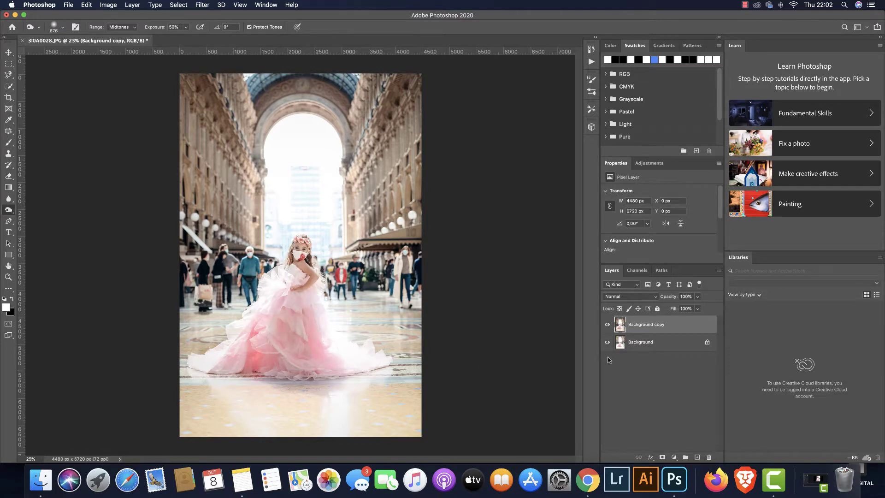
pyautogui.press('super+shift+z')
pyautogui.press('super+shift+z')
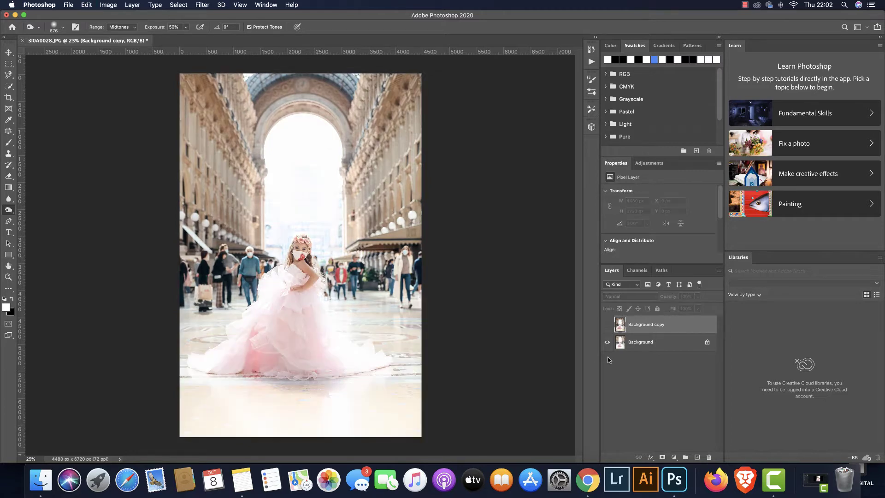
pyautogui.click(92, 6)
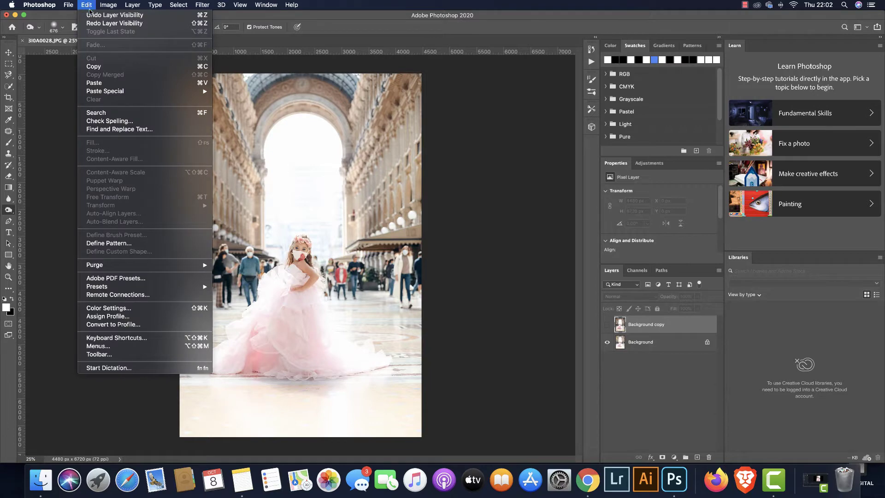
pyautogui.click(92, 24)
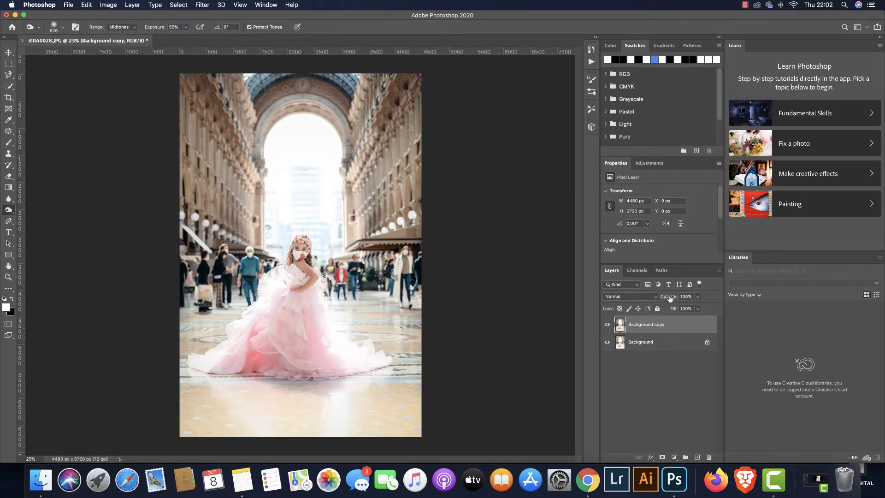
# Set the Background copy layer's opacity to 93% and merge it with the Background layer
pyautogui.moveTo(669, 300); pyautogui.dragTo(667, 300)
pyautogui.click(673, 374)
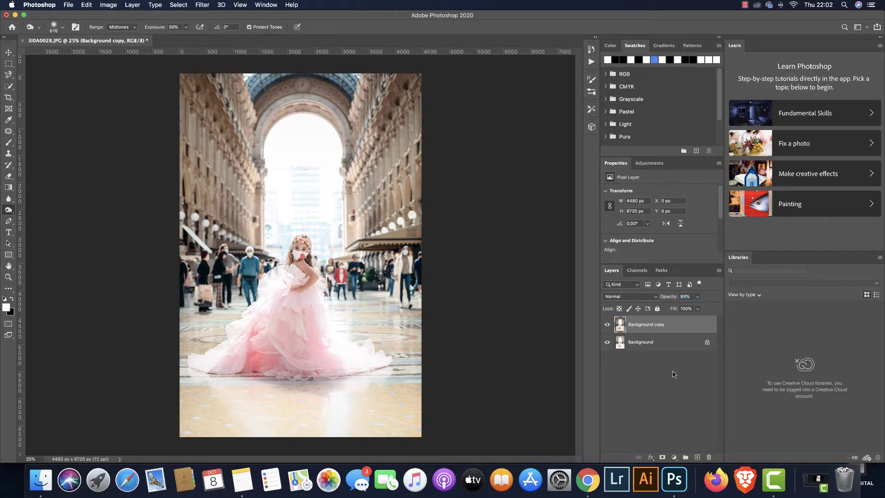
pyautogui.keyDown('shift'); pyautogui.click(675, 347); pyautogui.keyUp('shift')
pyautogui.rightClick(675, 346)
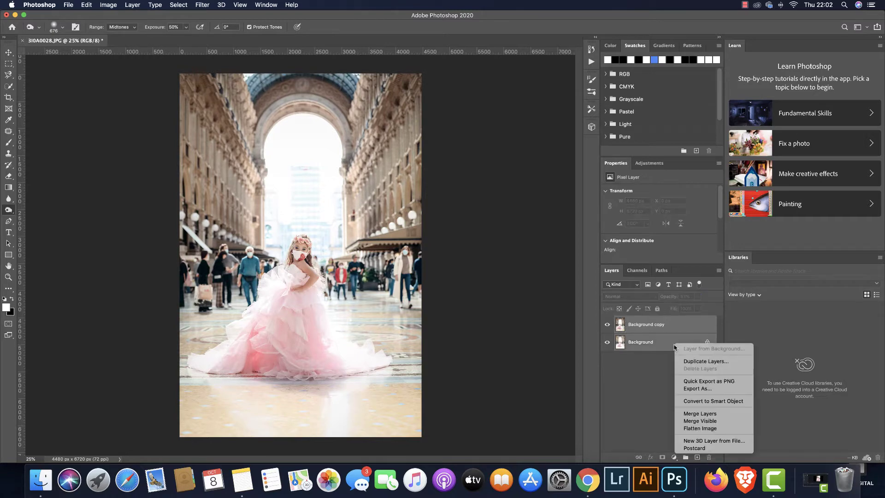
pyautogui.click(709, 414)
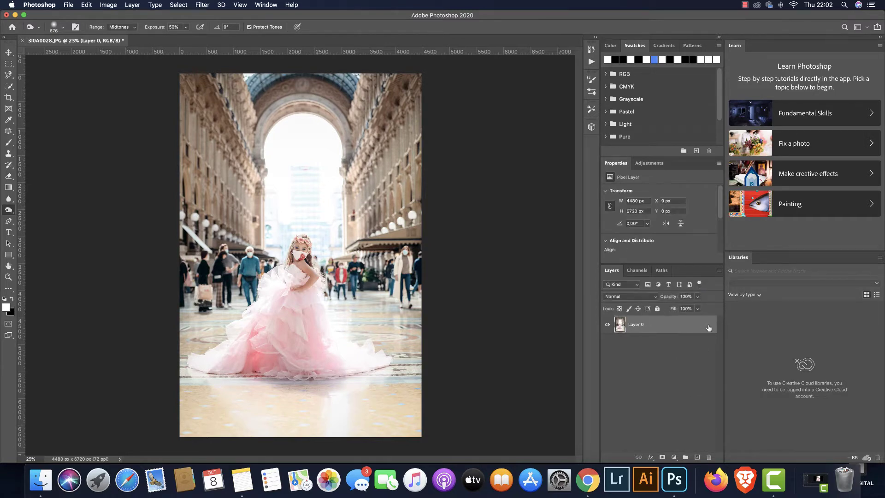
# Scale the merged layer up to about 108.4% from its lower-left corner and move it down to reframe the photo
pyautogui.press('super+t')
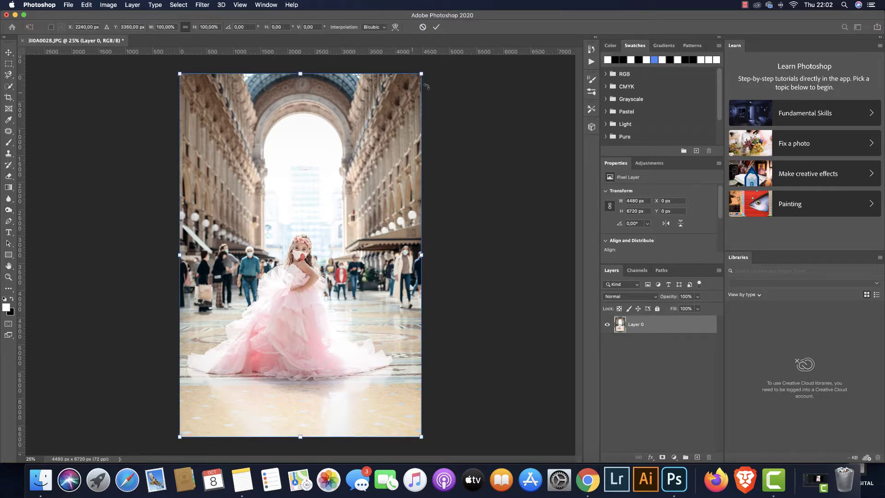
pyautogui.moveTo(422, 72); pyautogui.dragTo(446, 47)
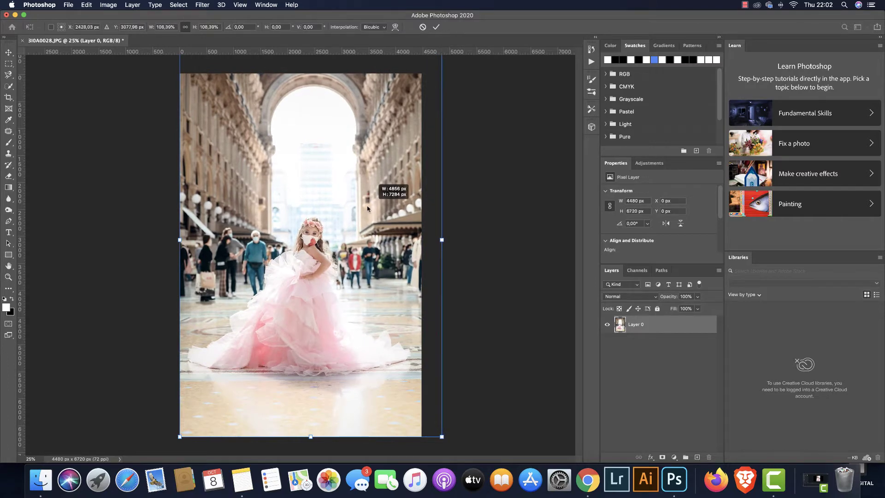
pyautogui.moveTo(368, 209); pyautogui.dragTo(368, 231)
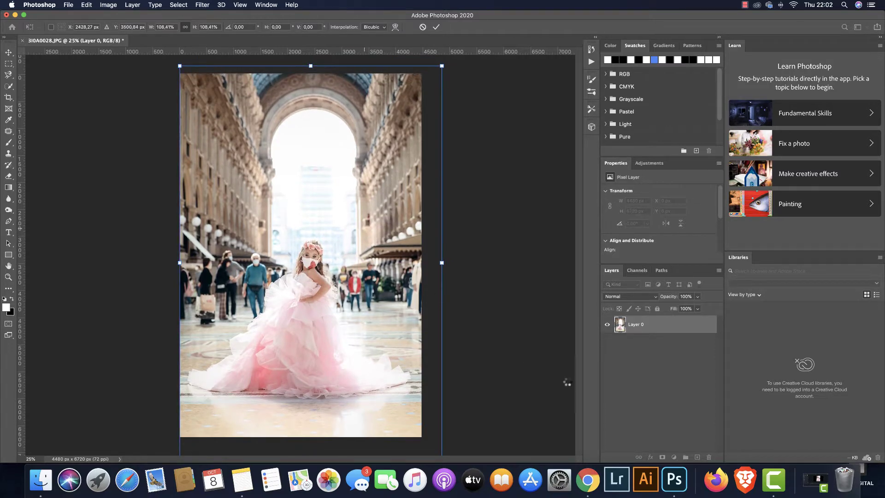
pyautogui.press('Return')
# Flatten the reframed image
pyautogui.press('o')
pyautogui.rightClick(652, 333)
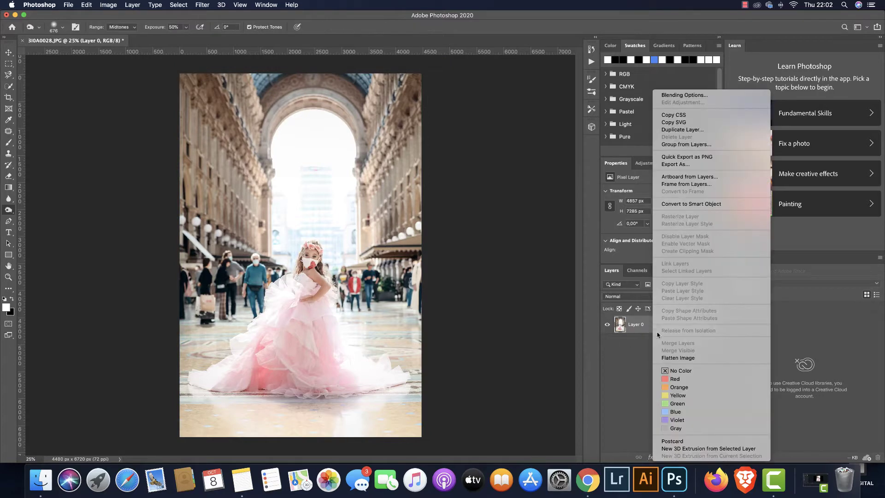
pyautogui.click(685, 358)
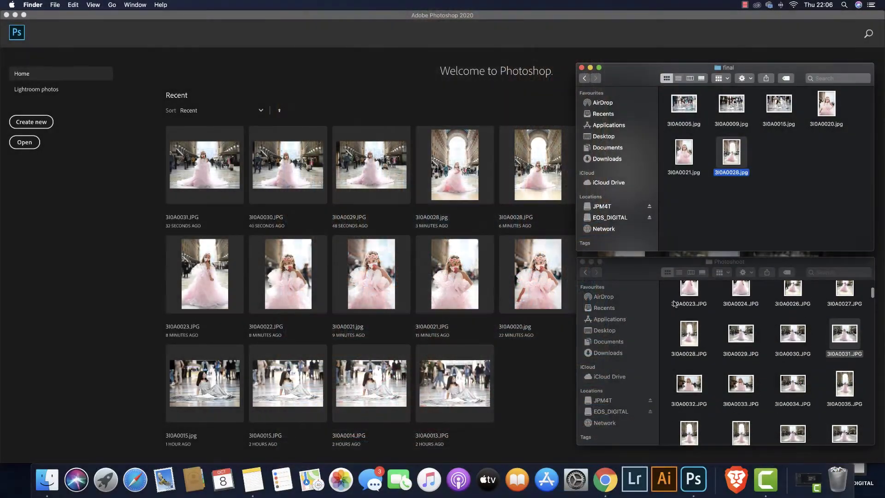
# Open 3I0A0029.JPG from the Photoshoot folder in Photoshop
pyautogui.scroll(1, 738, 323)
pyautogui.click(746, 323)
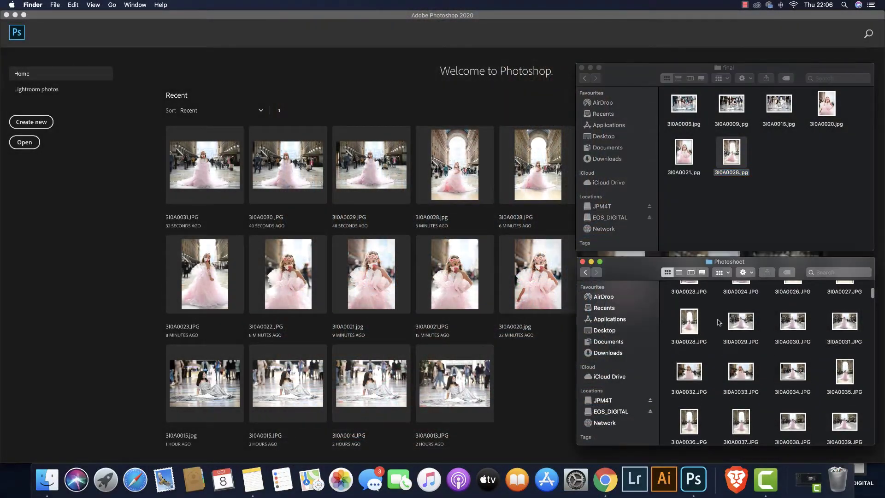
pyautogui.moveTo(748, 324); pyautogui.dragTo(700, 485)
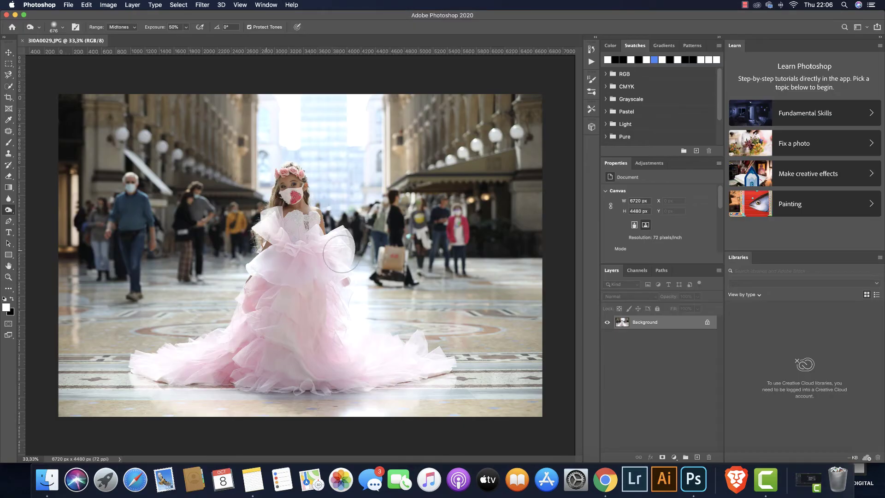
# Apply Camera Raw adjustments to 3I0A0029.JPG: Blacks +17, Shadows +18, Exposure +0.40, and an increased sharpening amount
pyautogui.press('super+shift+x')
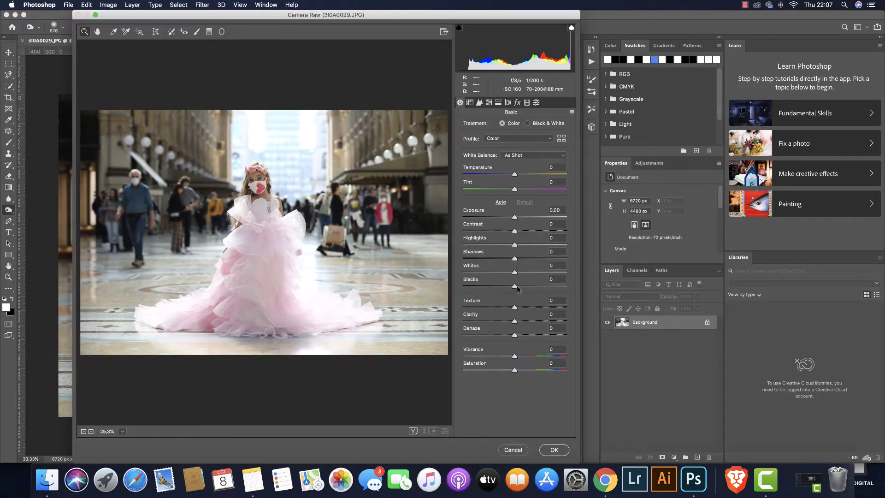
pyautogui.moveTo(517, 289); pyautogui.dragTo(525, 288)
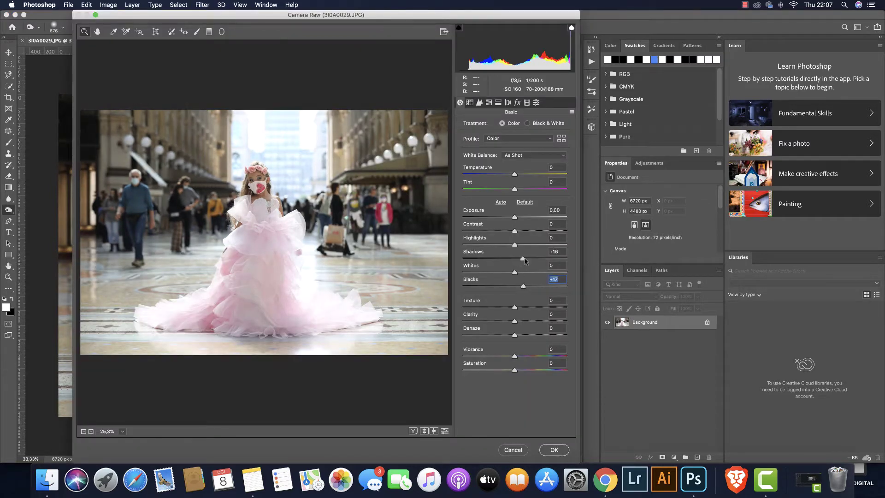
pyautogui.moveTo(524, 258); pyautogui.dragTo(526, 258)
pyautogui.moveTo(516, 217); pyautogui.dragTo(521, 217)
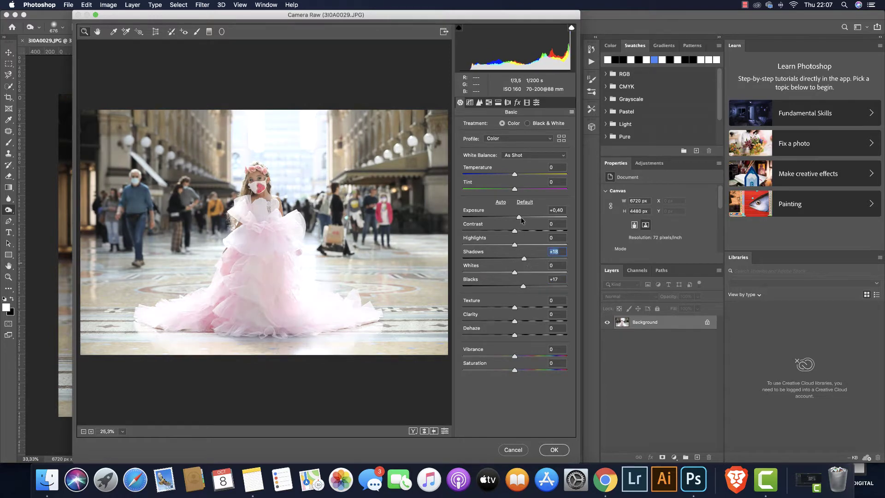
pyautogui.click(479, 102)
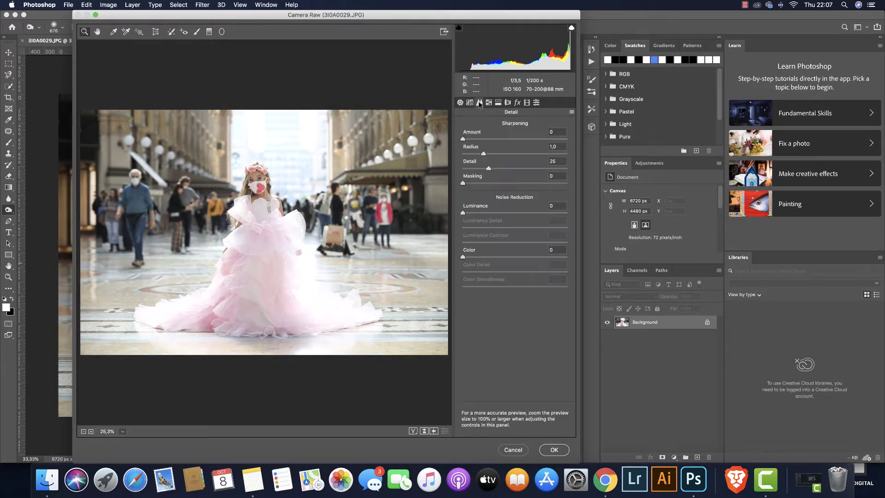
pyautogui.click(487, 139)
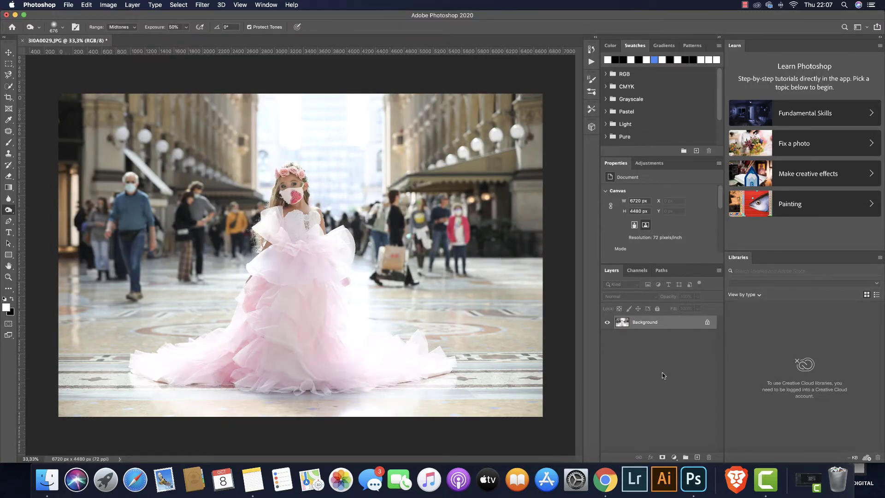
# Duplicate the Background layer and apply the California 5 Camera Raw preset to the copy
pyautogui.moveTo(680, 325); pyautogui.dragTo(698, 457)
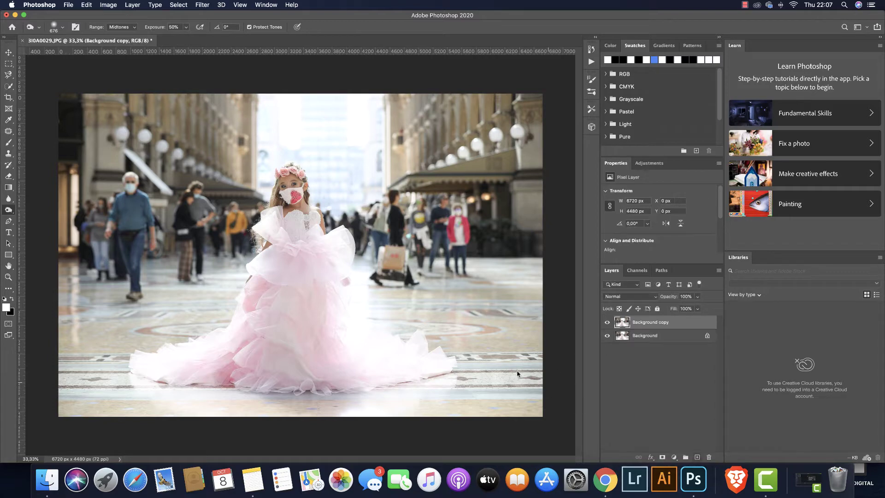
pyautogui.press('super+shift+a')
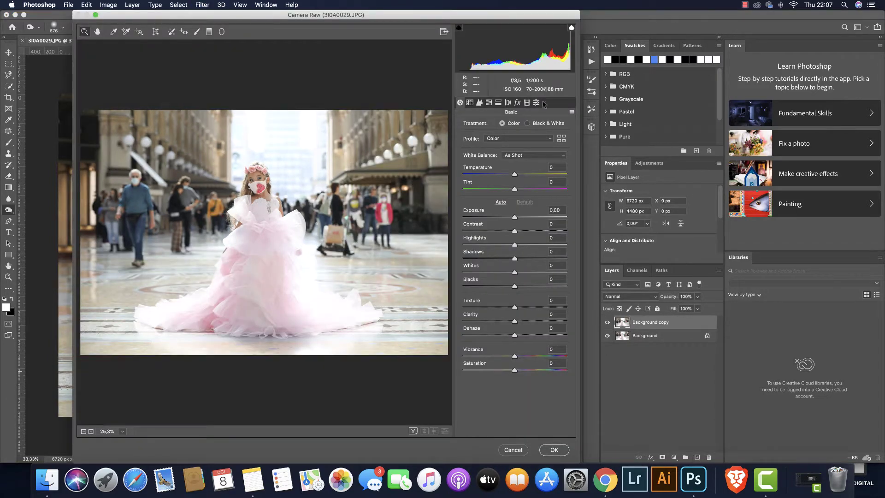
pyautogui.click(537, 102)
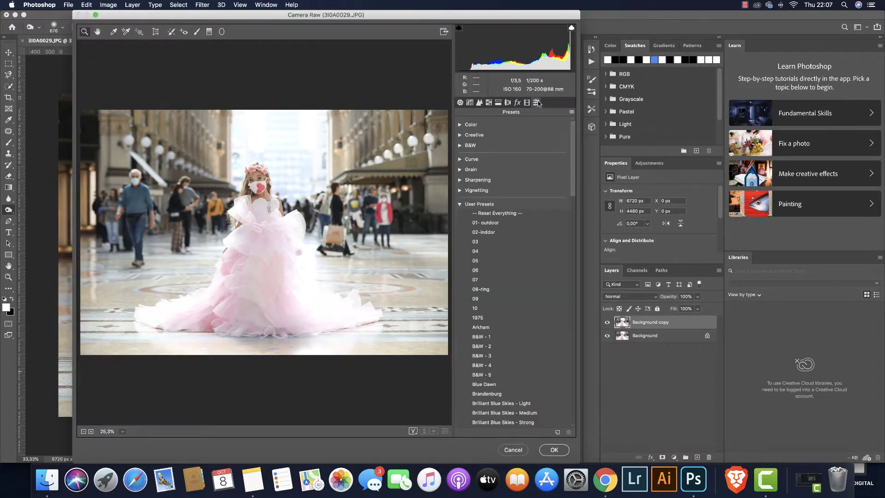
pyautogui.moveTo(572, 129); pyautogui.dragTo(571, 189)
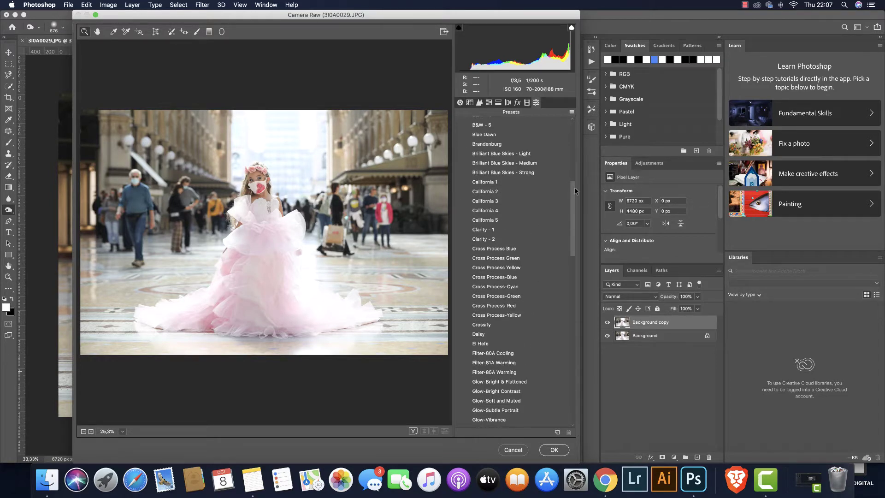
pyautogui.scroll(-10, 576, 190)
pyautogui.scroll(8, 577, 198)
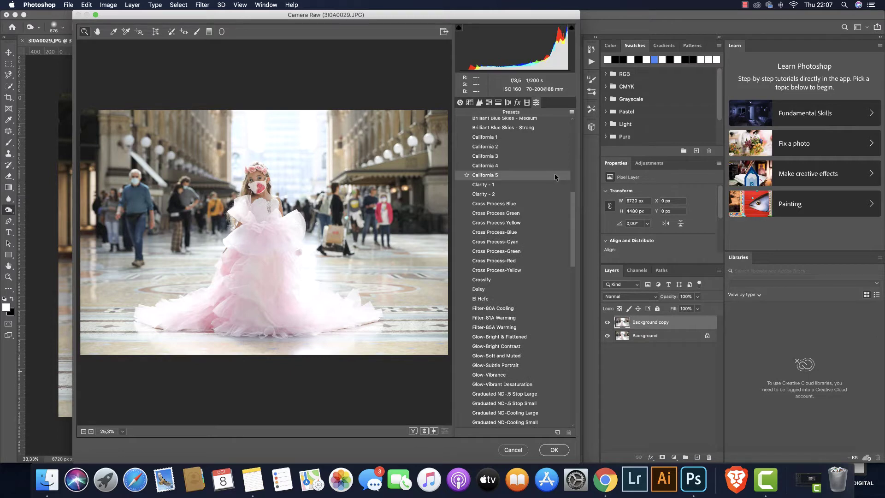
pyautogui.click(554, 175)
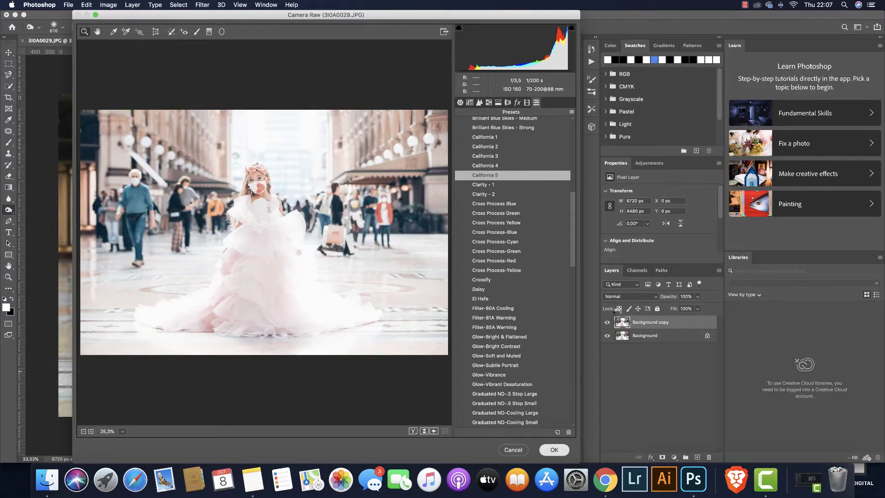
pyautogui.press('Return')
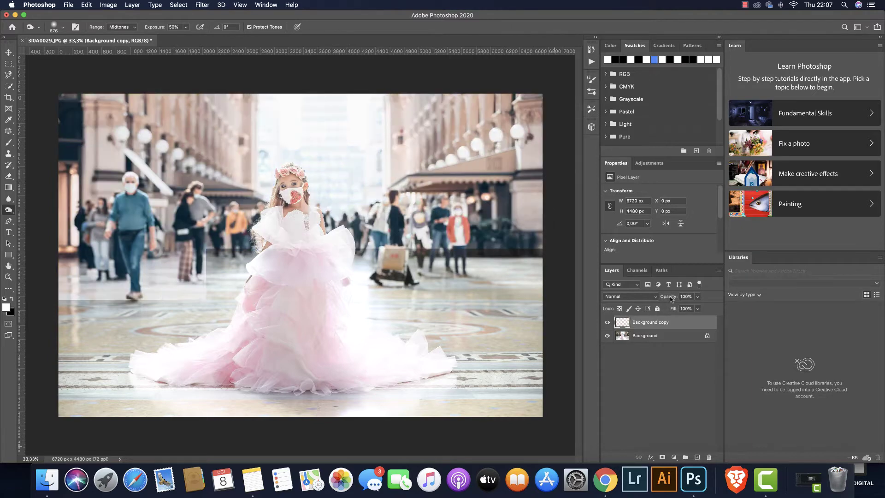
# Lower the Background copy layer's opacity to soften the preset effect and merge it with the Background layer
pyautogui.moveTo(673, 298); pyautogui.dragTo(652, 299)
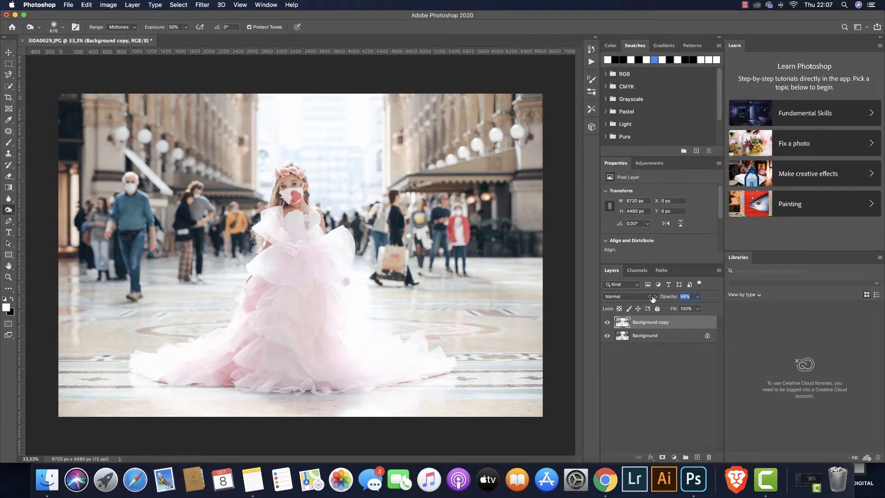
pyautogui.moveTo(653, 299); pyautogui.dragTo(653, 299)
pyautogui.keyDown('shift'); pyautogui.click(674, 336); pyautogui.keyUp('shift')
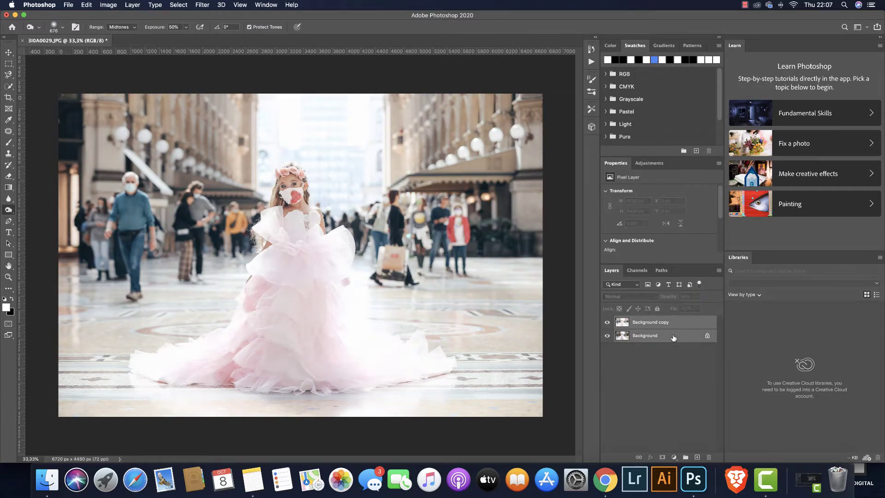
pyautogui.rightClick(674, 335)
pyautogui.click(697, 404)
# Apply Camera Raw user preset 05 to the merged layer with a sharpening amount of 23
pyautogui.press('super+shift+a')
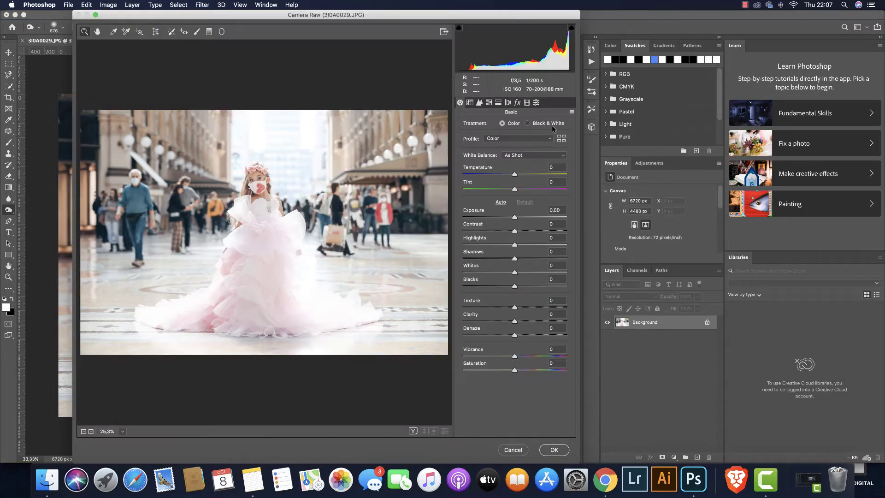
pyautogui.click(536, 102)
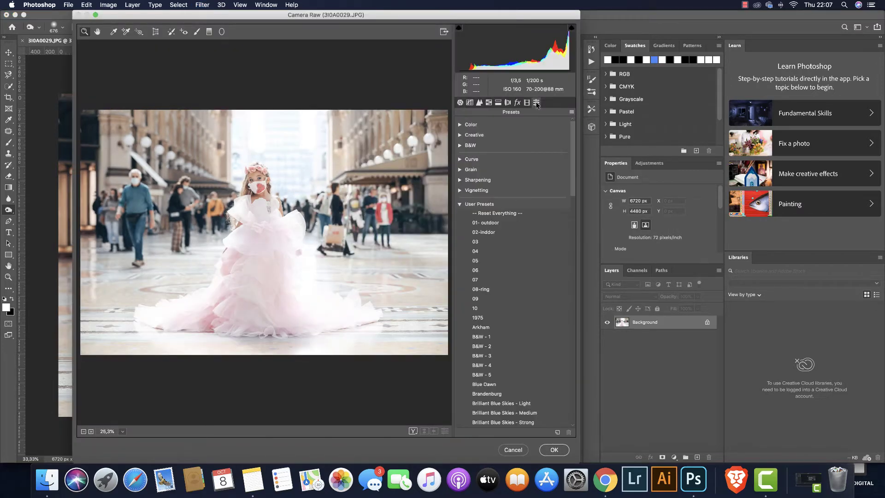
pyautogui.moveTo(573, 141); pyautogui.dragTo(576, 157)
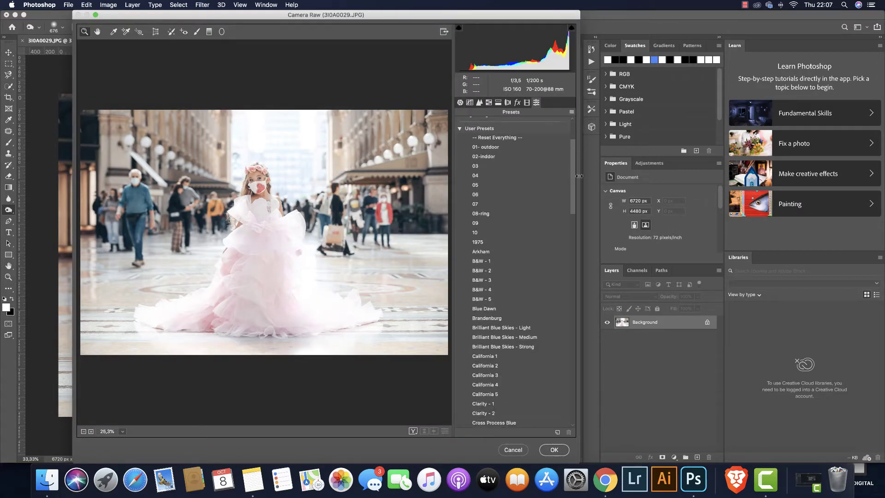
pyautogui.click(562, 186)
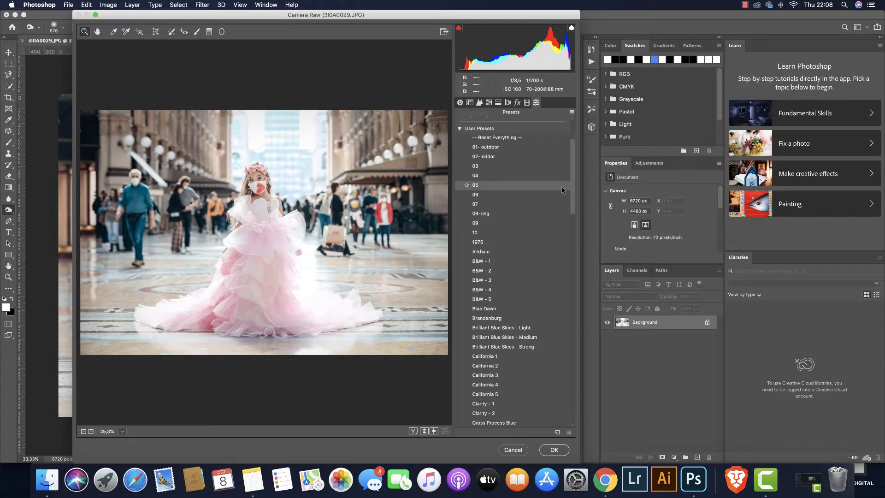
pyautogui.click(562, 186)
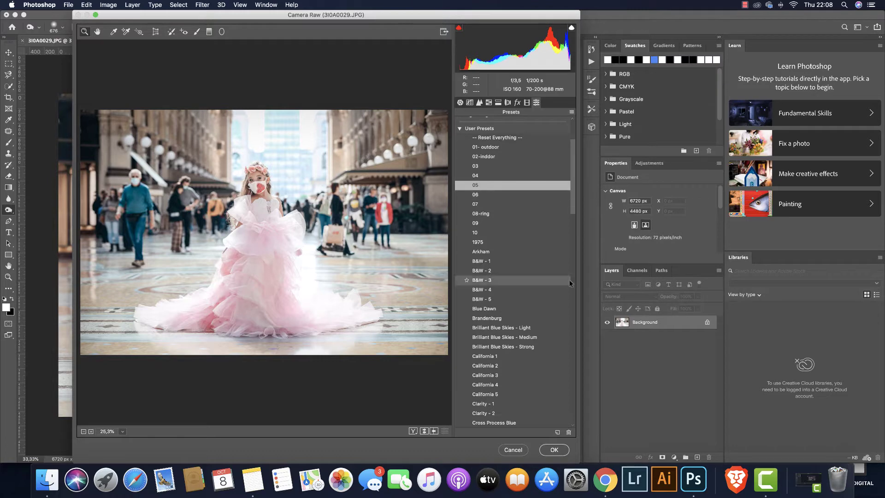
pyautogui.click(478, 103)
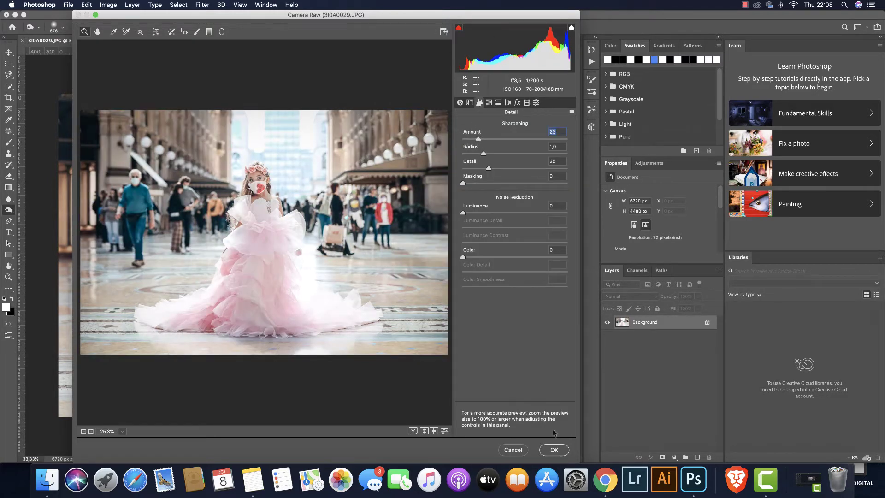
pyautogui.click(556, 450)
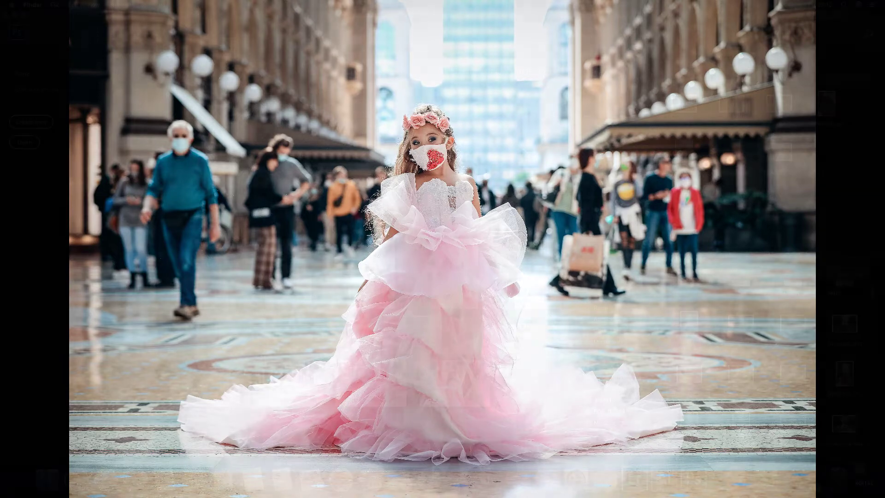
# Open 3I0A0030.JPG from the Photoshoot folder in Photoshop
pyautogui.scroll(-1, 784, 329)
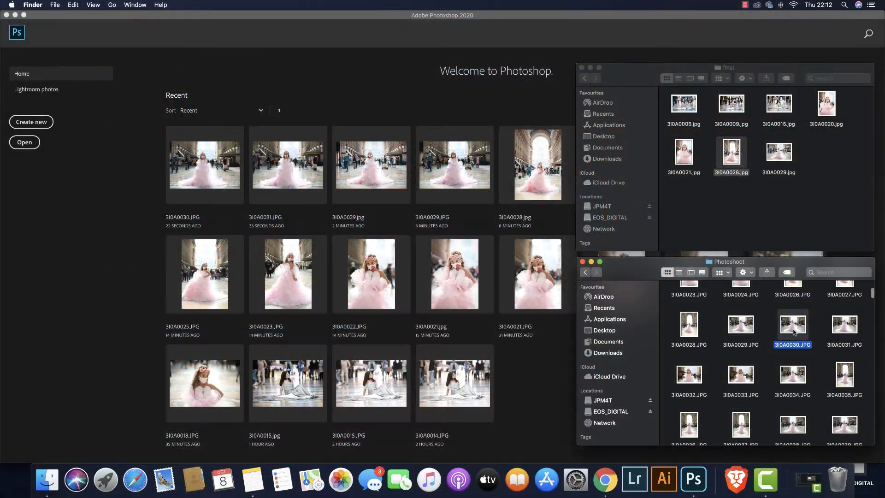
pyautogui.moveTo(796, 328); pyautogui.dragTo(693, 479)
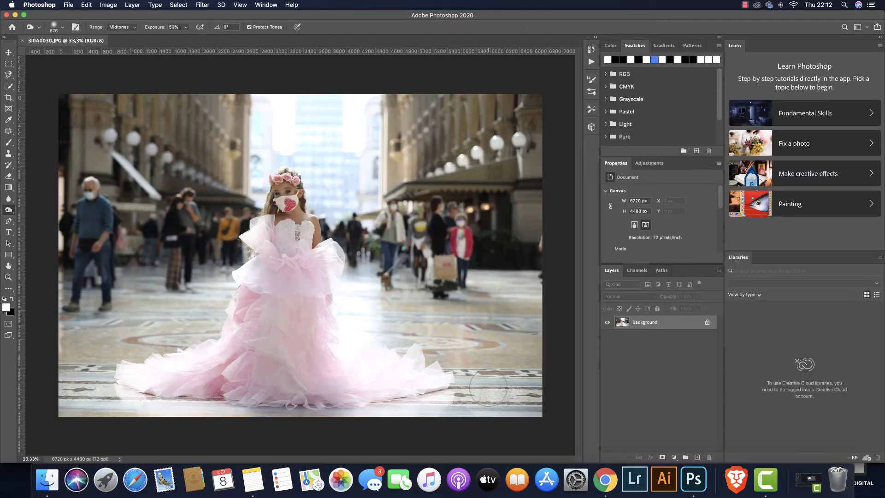
# Apply Camera Raw adjustments to 3I0A0030.JPG: Shadows +13, Blacks +19, Exposure +0.40, and sharpening amount 33
pyautogui.press('super+shift+a')
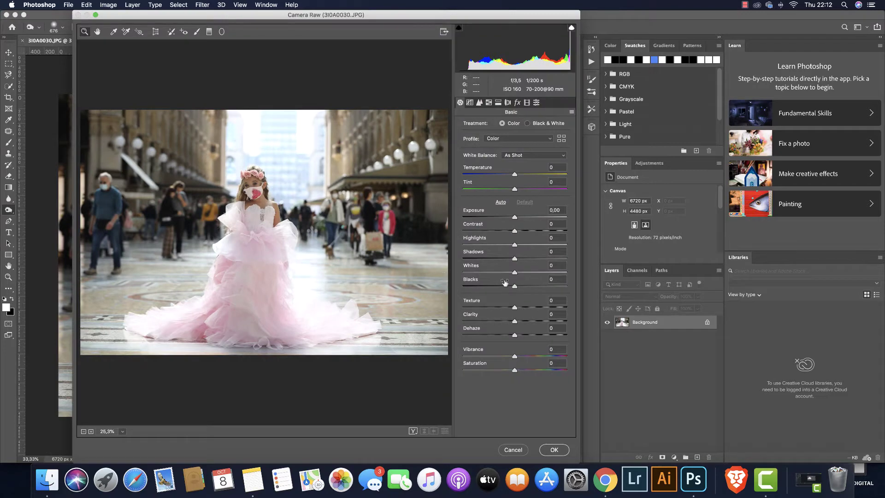
pyautogui.moveTo(515, 259); pyautogui.dragTo(527, 285)
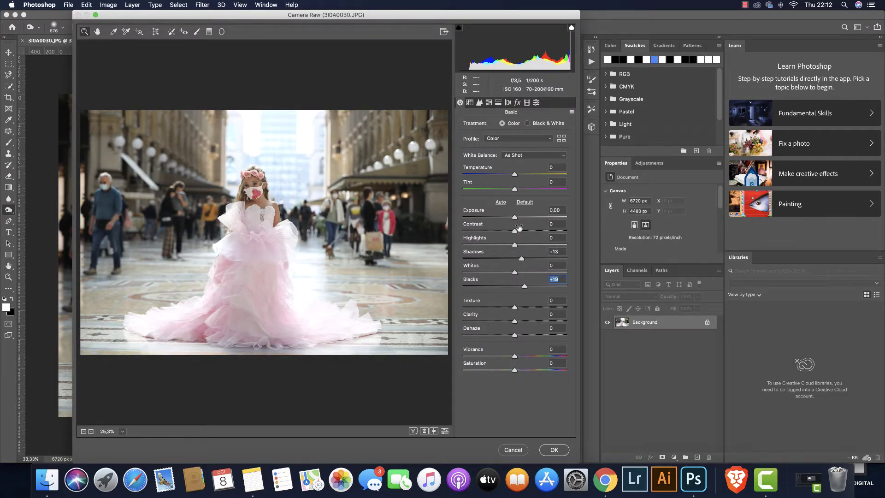
pyautogui.moveTo(515, 218); pyautogui.dragTo(521, 220)
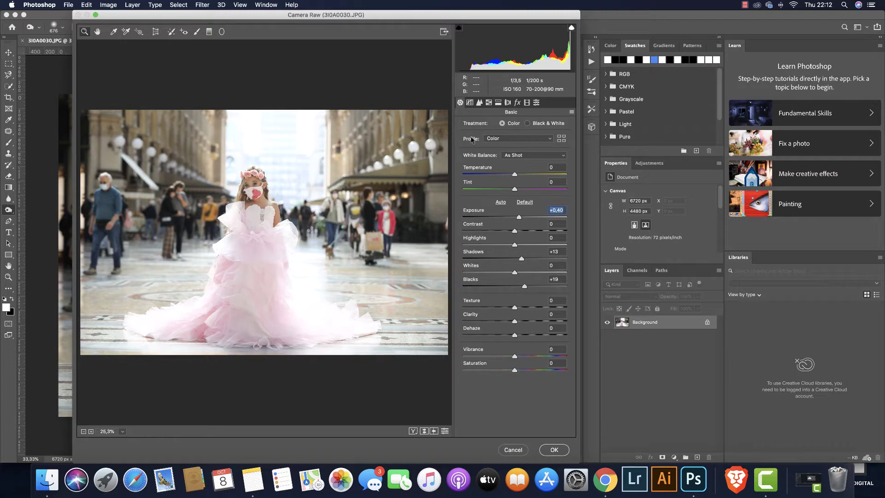
pyautogui.click(479, 102)
pyautogui.moveTo(463, 139); pyautogui.dragTo(485, 139)
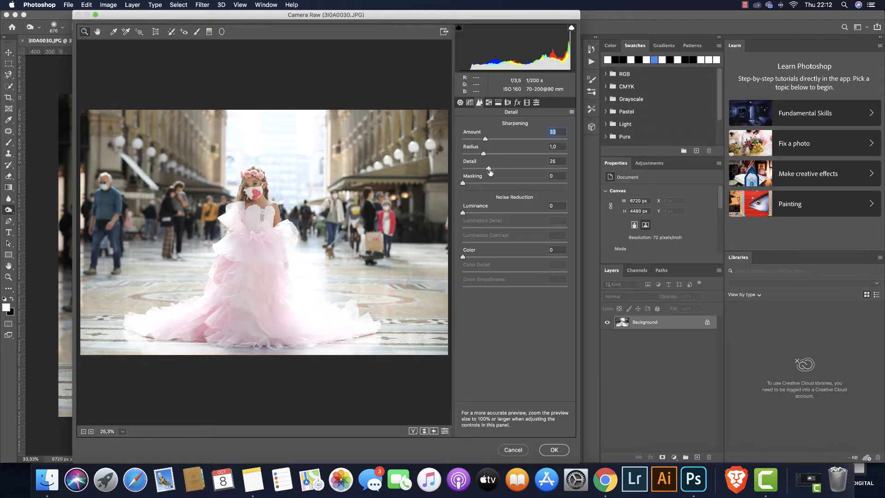
pyautogui.click(555, 450)
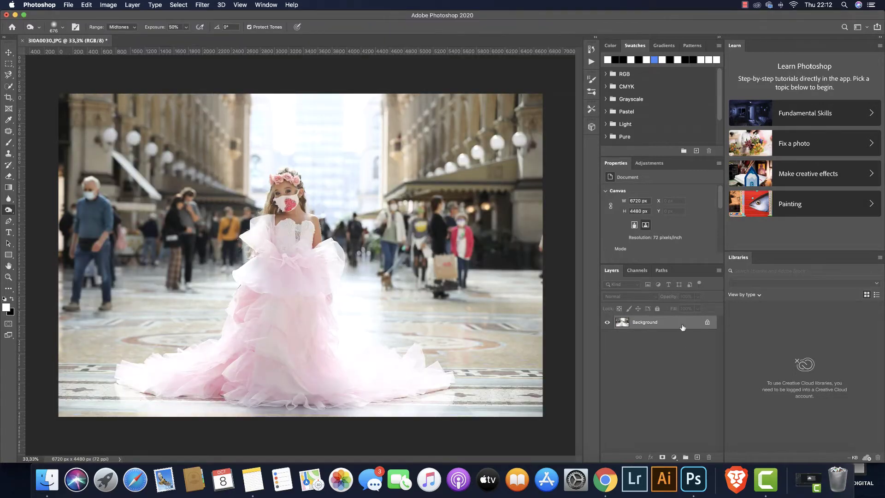
# Duplicate the Background layer of 3I0A0030.JPG and apply the California 5 Camera Raw preset to the duplicate
pyautogui.moveTo(681, 324); pyautogui.dragTo(697, 457)
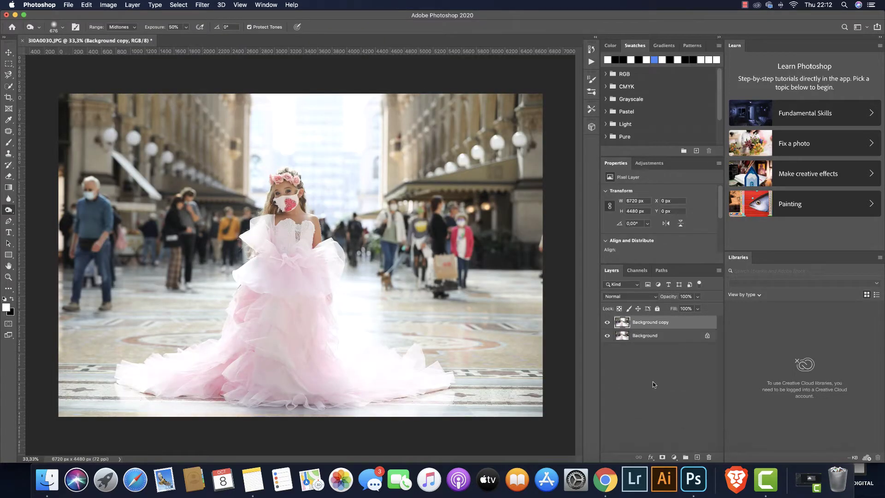
pyautogui.press('super+shift+a')
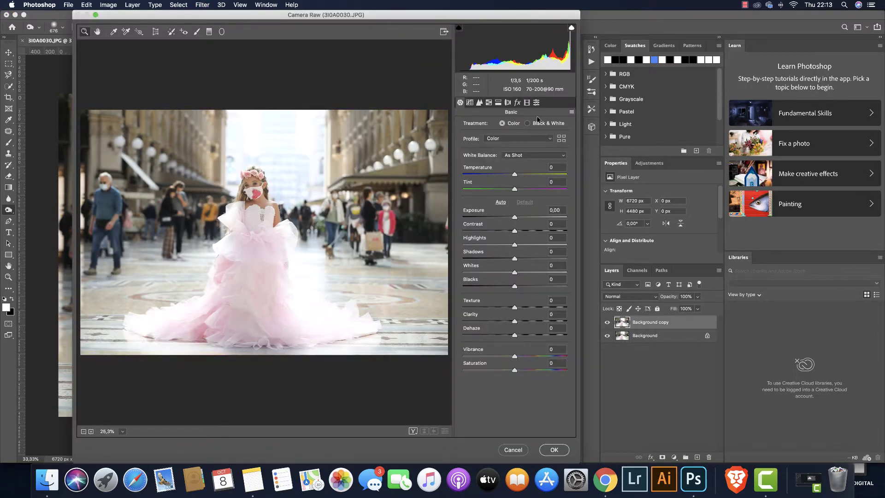
pyautogui.click(536, 102)
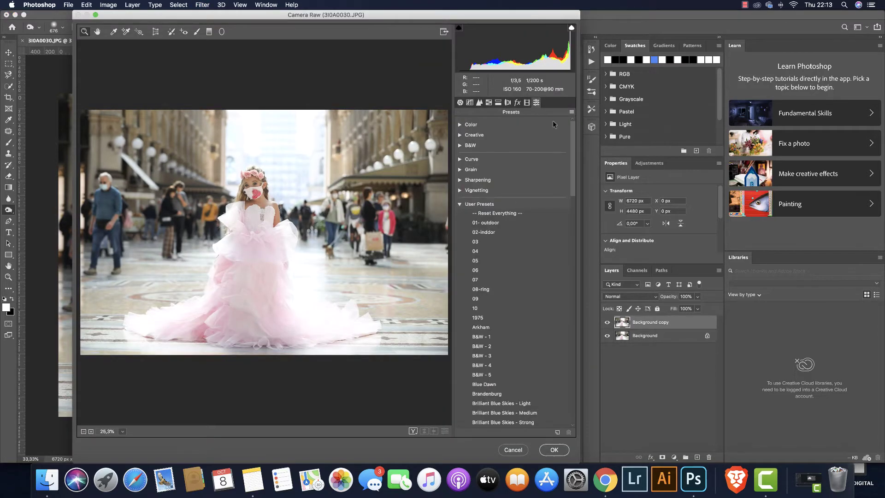
pyautogui.moveTo(574, 134); pyautogui.dragTo(579, 195)
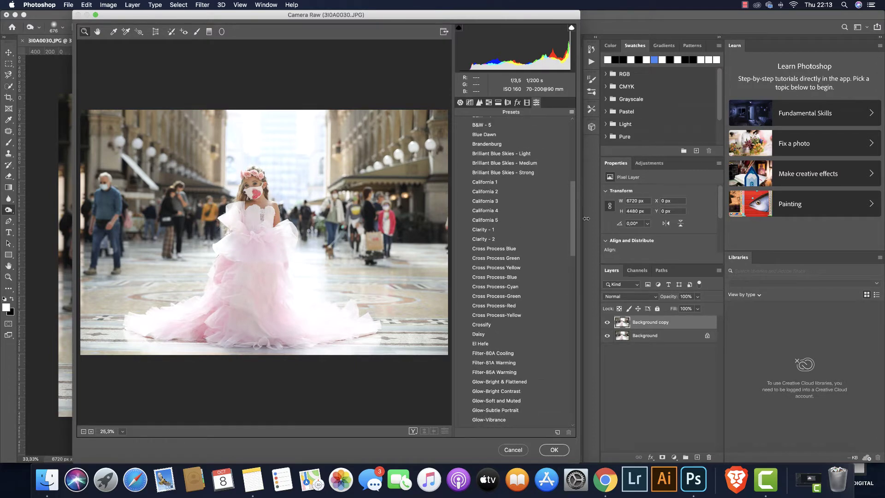
pyautogui.click(556, 223)
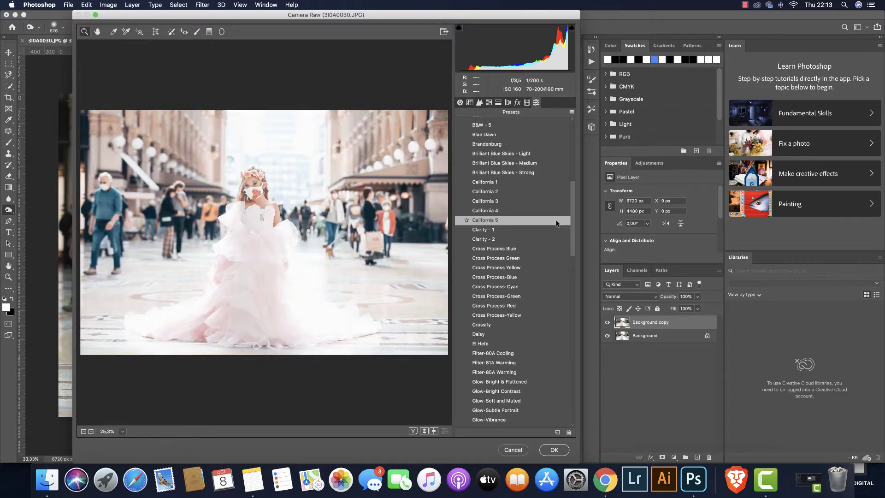
pyautogui.scroll(1, 555, 226)
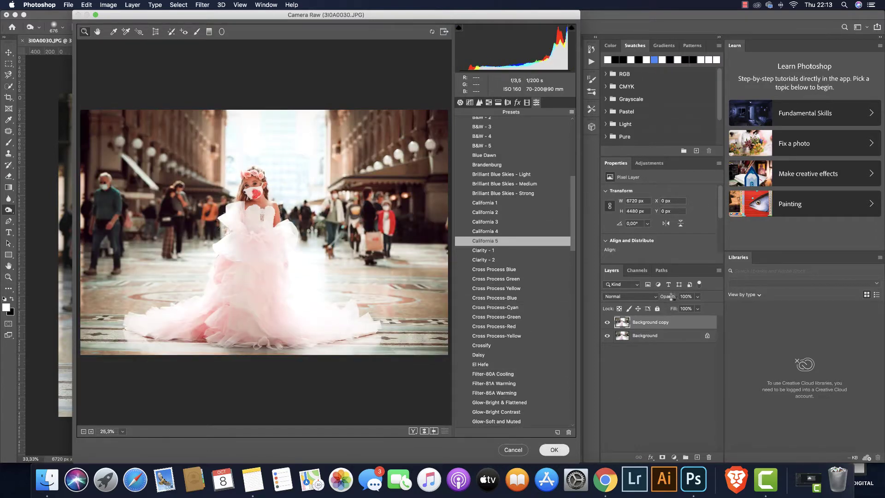
pyautogui.press('Return')
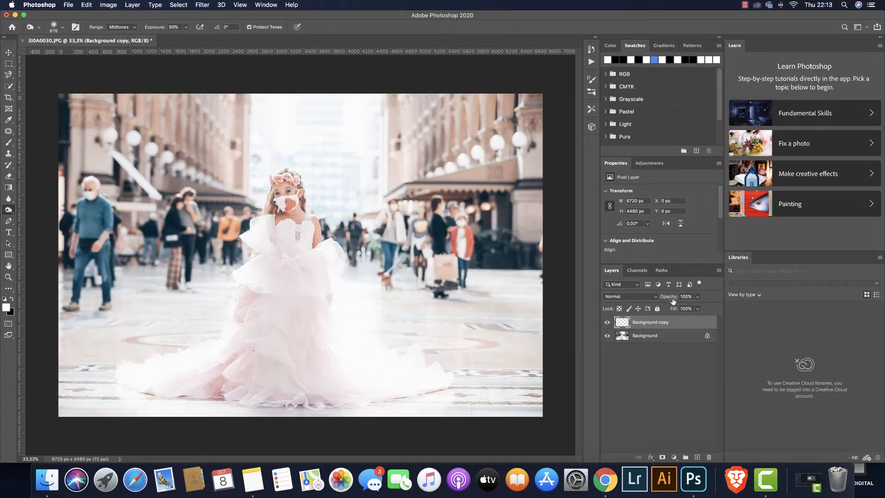
# Lower the Background copy layer's opacity to 73% and merge it with the Background layer
pyautogui.moveTo(673, 299); pyautogui.dragTo(661, 300)
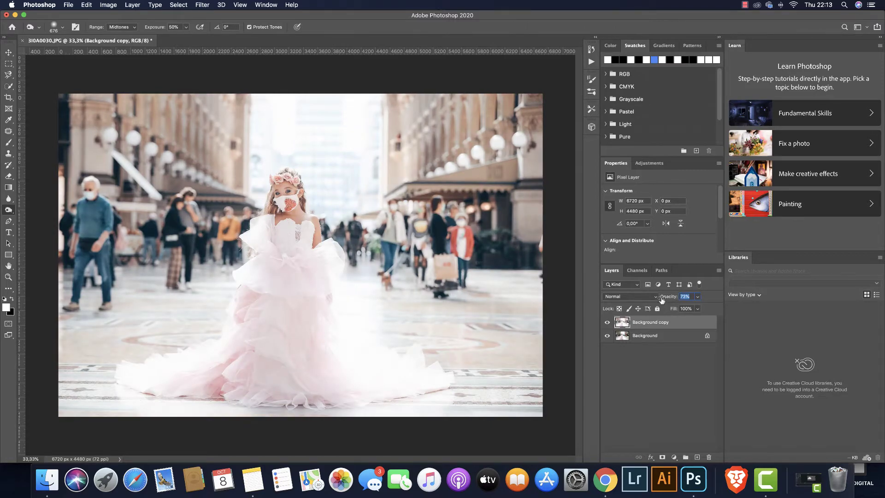
pyautogui.press('Return')
pyautogui.click(673, 339)
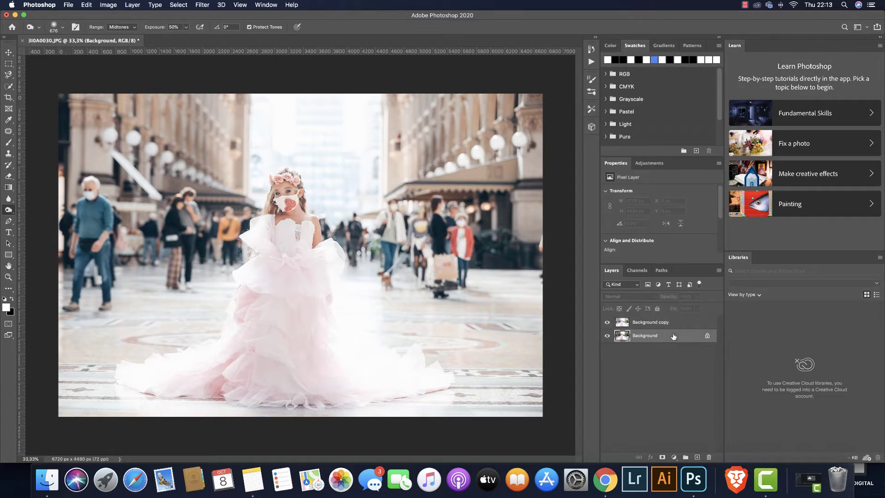
pyautogui.click(674, 328)
pyautogui.keyDown('shift'); pyautogui.click(674, 337); pyautogui.keyUp('shift')
pyautogui.rightClick(675, 336)
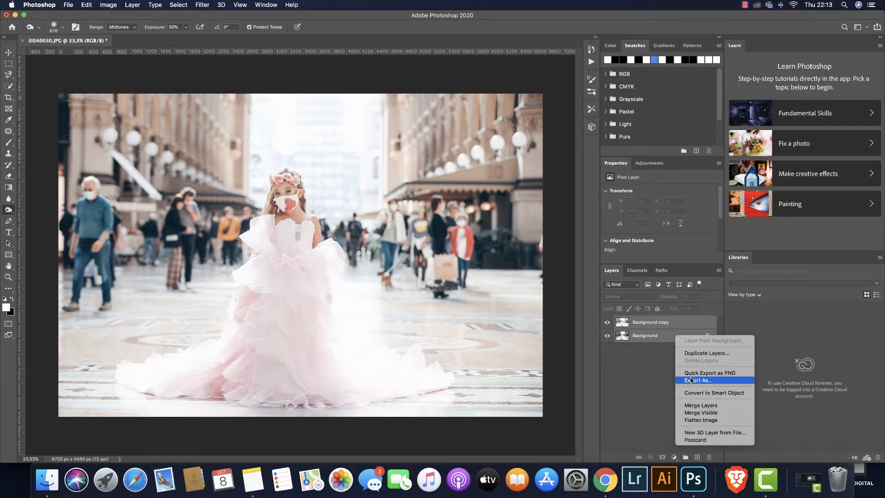
pyautogui.click(694, 405)
# Duplicate the merged Background layer and apply Camera Raw user preset 05 with a sharpening amount of 28 to the duplicate
pyautogui.moveTo(673, 323); pyautogui.dragTo(696, 457)
pyautogui.press('super+shift+a')
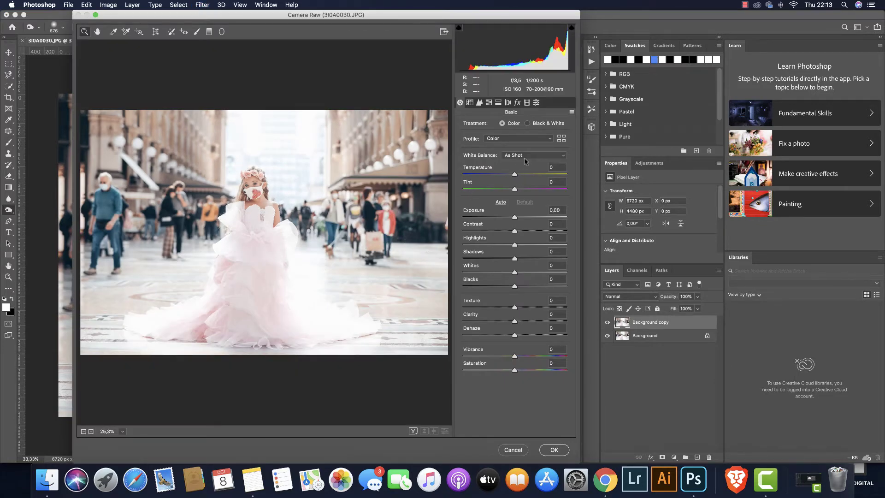
pyautogui.click(536, 104)
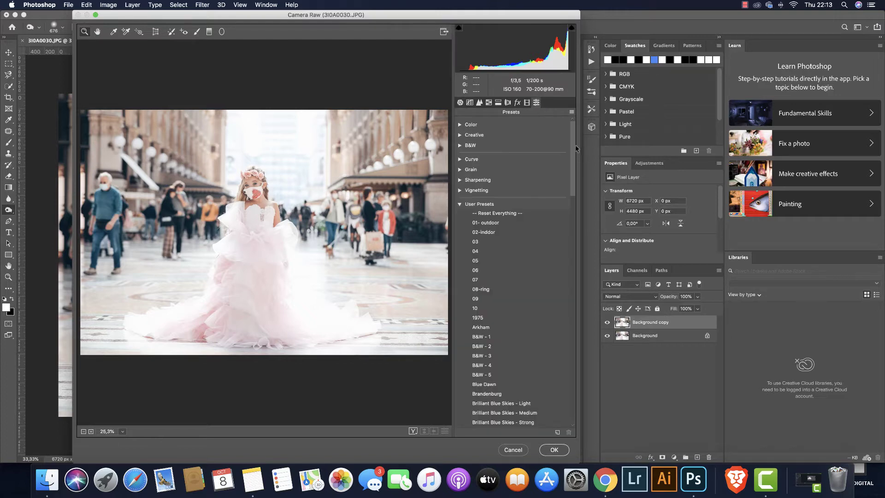
pyautogui.scroll(-5, 571, 157)
pyautogui.scroll(-3, 572, 161)
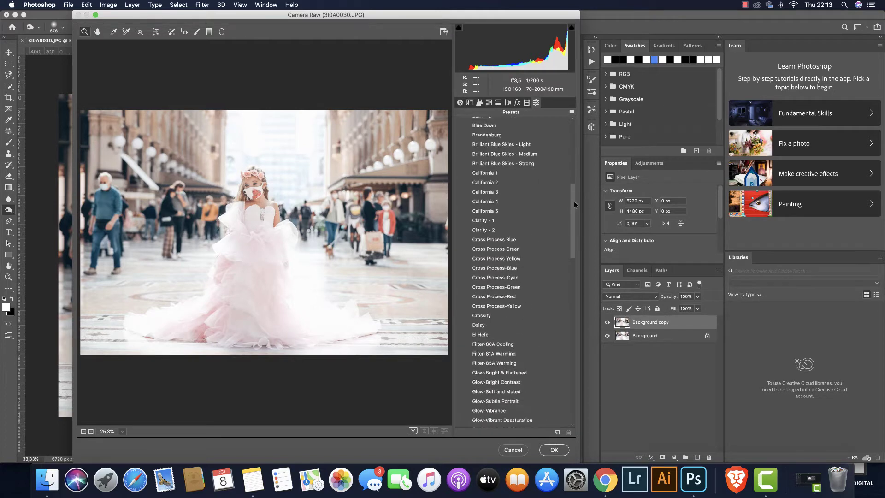
pyautogui.scroll(10, 574, 201)
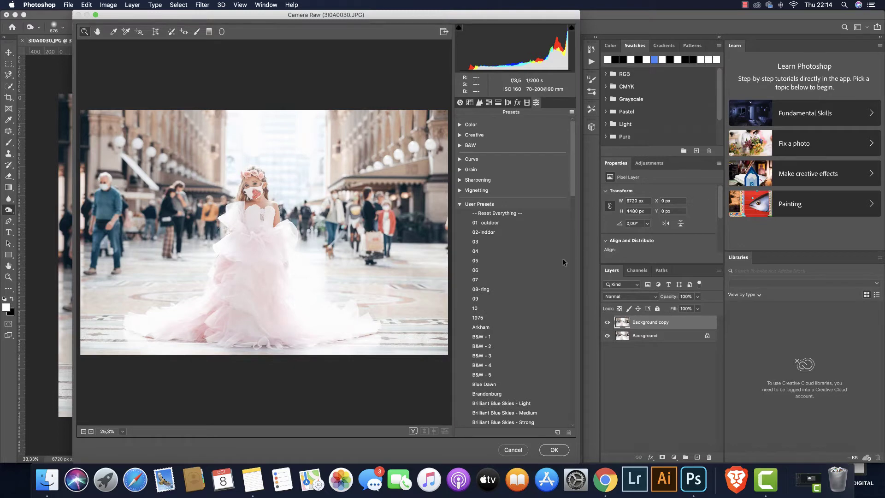
pyautogui.click(563, 261)
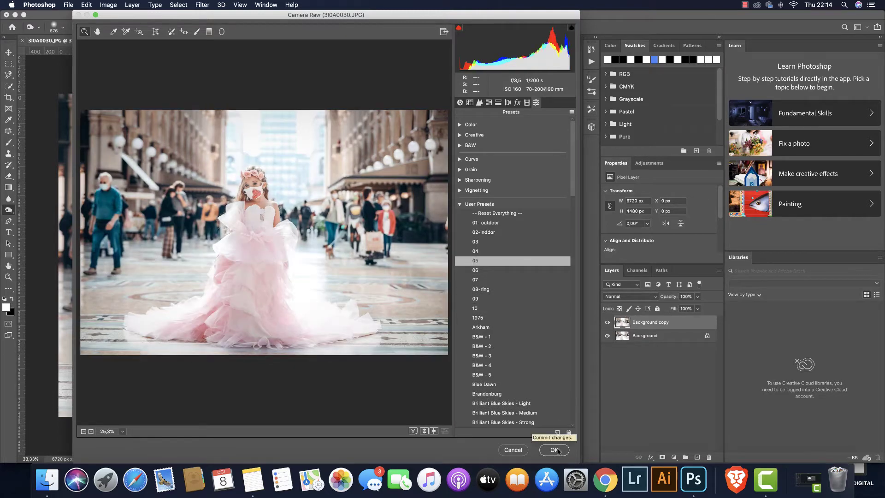
pyautogui.click(479, 102)
pyautogui.moveTo(466, 135); pyautogui.dragTo(483, 144)
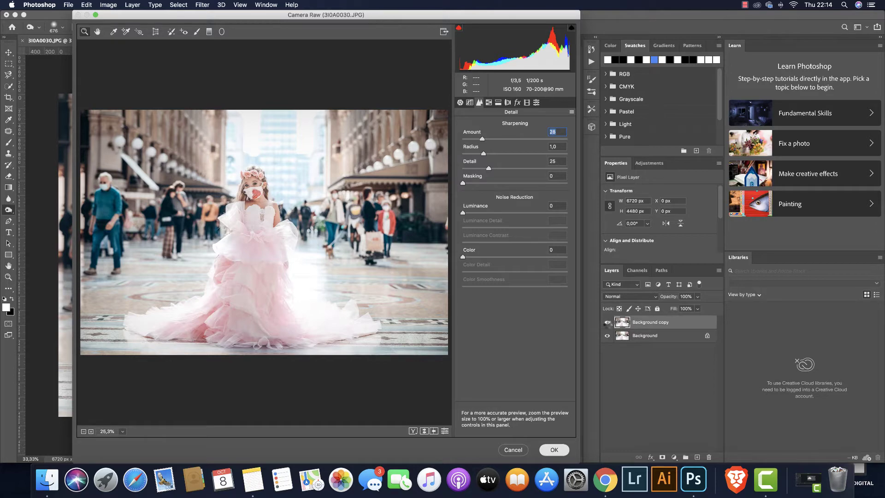
pyautogui.press('Return')
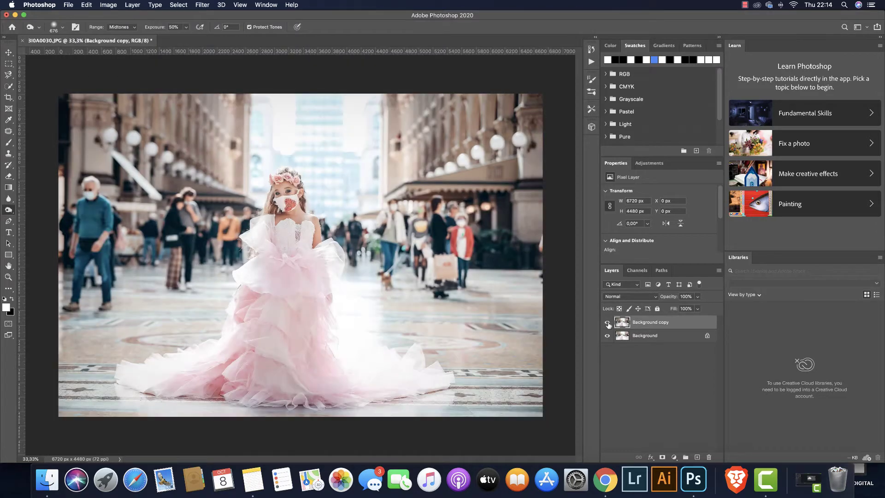
# Compare the image with and without the Background copy layer, and merge both layers
pyautogui.click(608, 323)
pyautogui.click(607, 322)
pyautogui.keyDown('shift'); pyautogui.click(669, 336); pyautogui.keyUp('shift')
pyautogui.rightClick(671, 336)
pyautogui.click(697, 403)
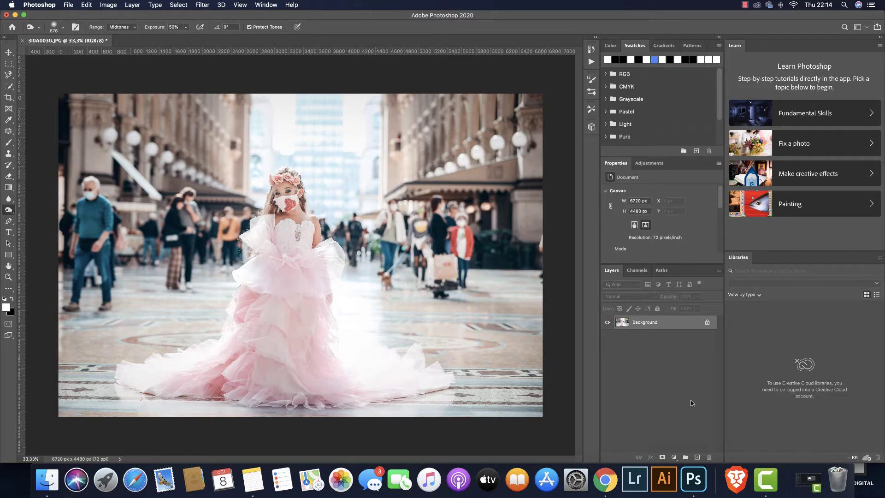
# Unlock the Background layer, scale it up proportionally to about 7023 × 4682 px from its lower-left corner, and flatten the image
pyautogui.click(707, 324)
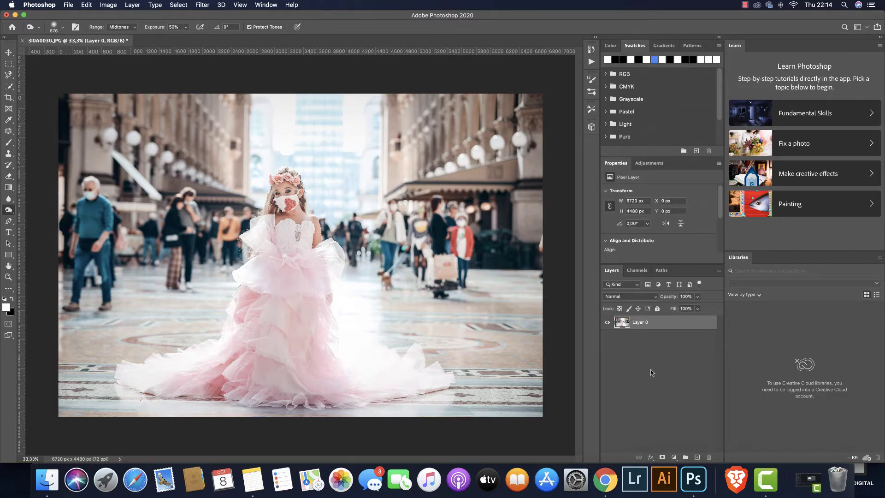
pyautogui.press('super+t')
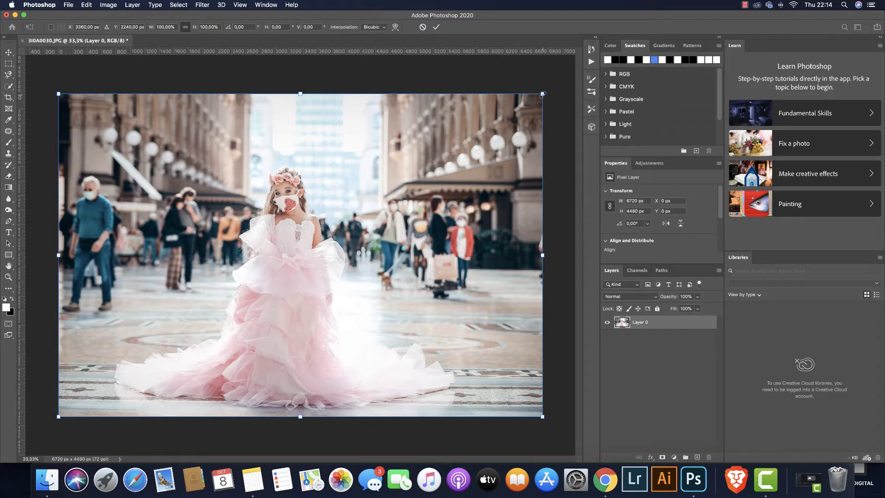
pyautogui.moveTo(543, 94); pyautogui.dragTo(572, 84)
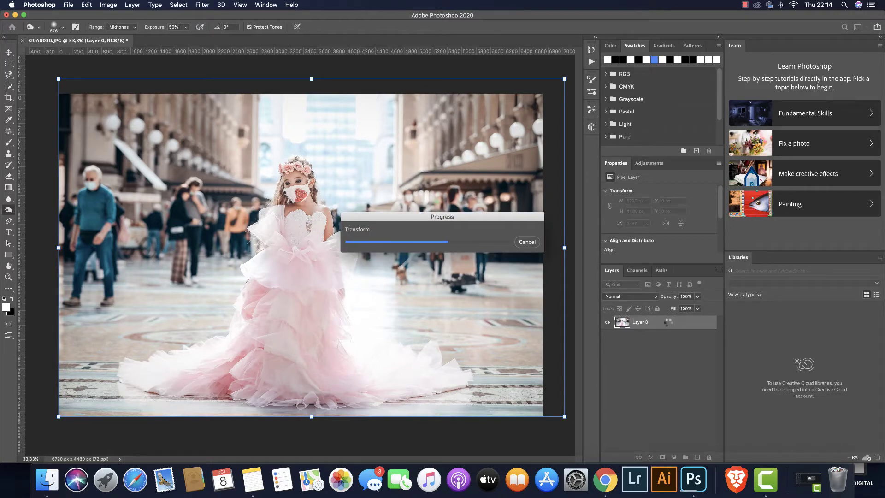
pyautogui.rightClick(661, 328)
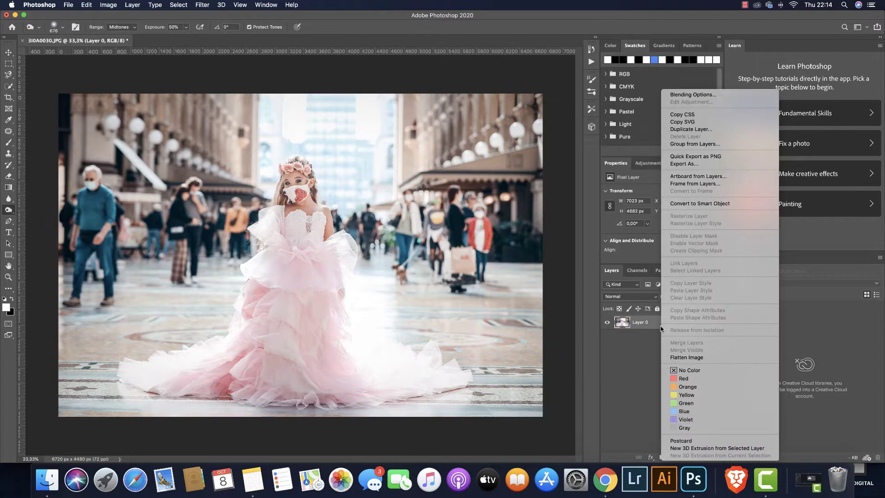
pyautogui.click(682, 358)
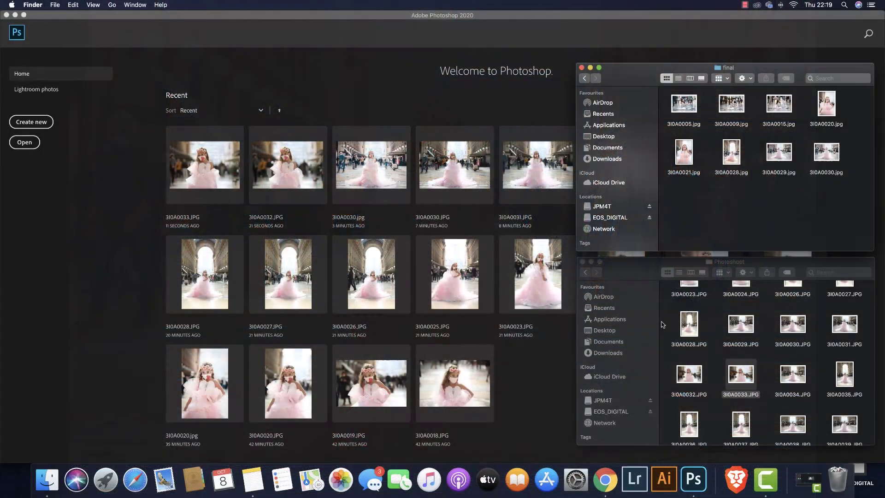
# Open 3I0A0033.JPG from the Photoshoot folder in Photoshop
pyautogui.click(663, 325)
pyautogui.scroll(-2, 692, 350)
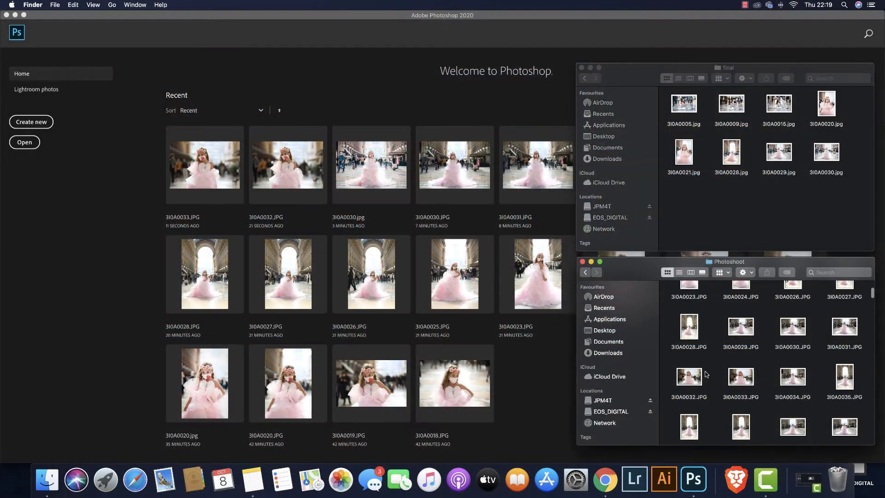
pyautogui.click(742, 328)
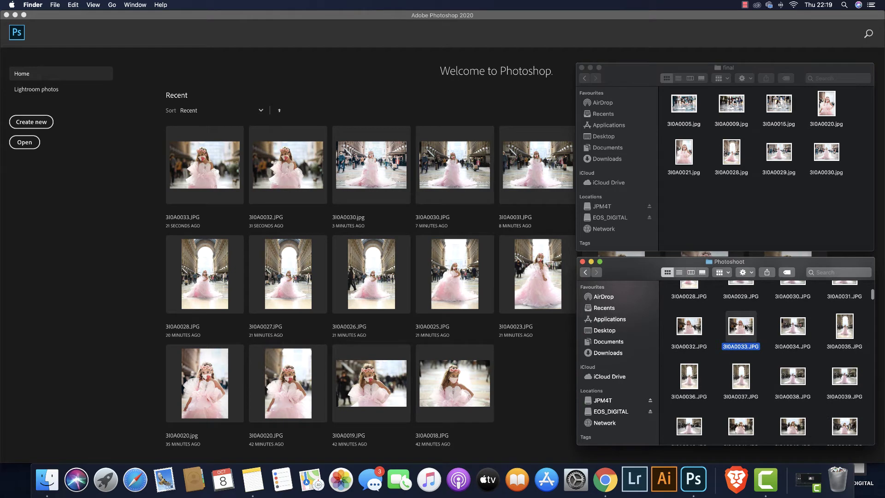
pyautogui.moveTo(745, 327); pyautogui.dragTo(693, 478)
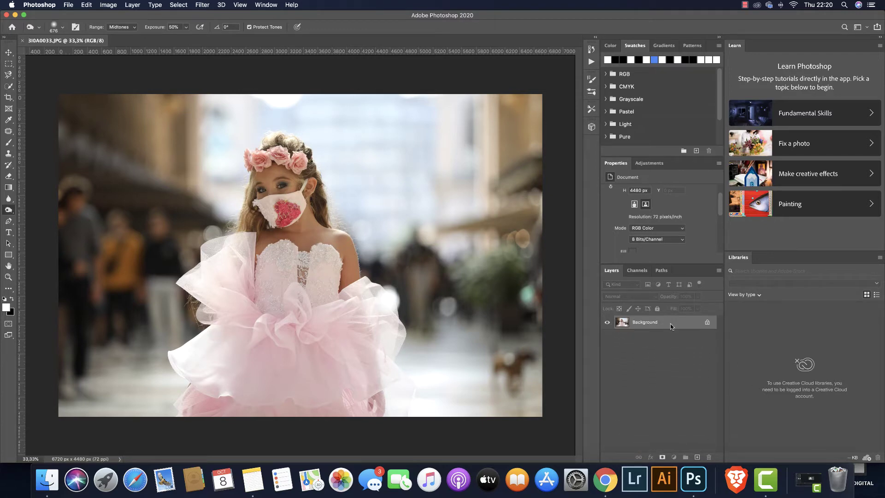
# Apply Camera Raw adjustments to 3I0A0033.JPG: Shadows +12, Blacks +19, Exposure +0.50, and sharpening amount 23
pyautogui.press('super+shift+x')
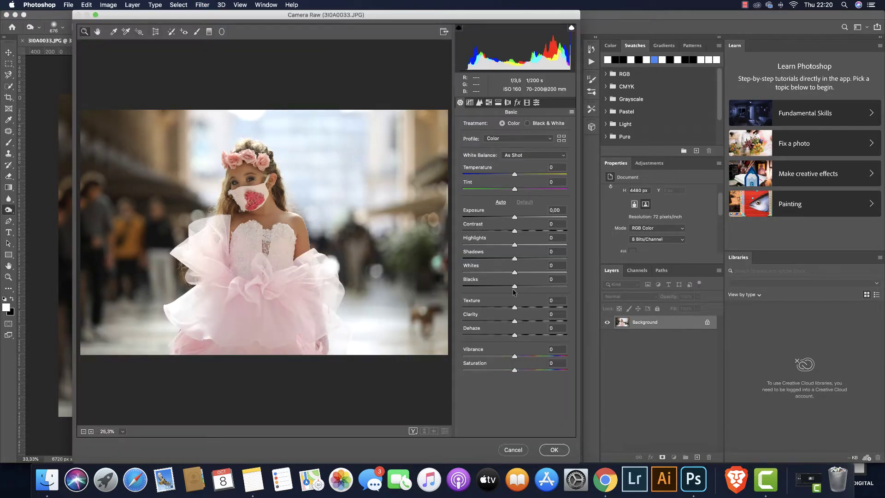
pyautogui.moveTo(515, 258); pyautogui.dragTo(525, 286)
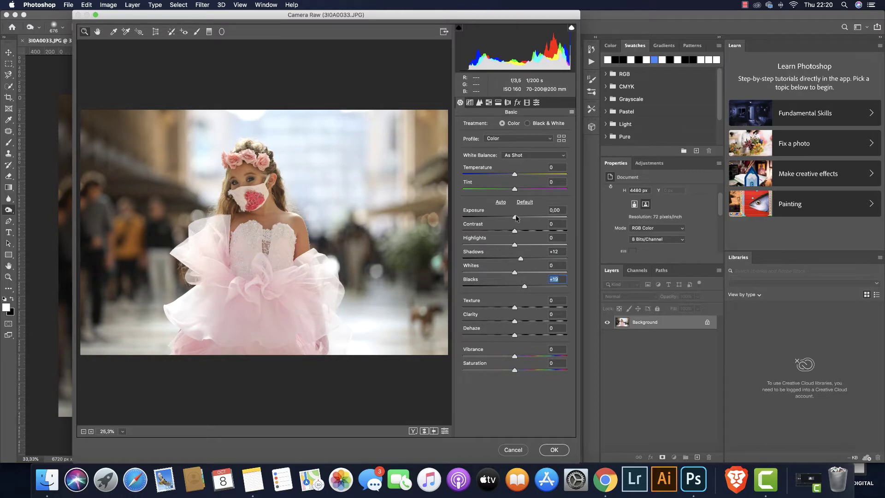
pyautogui.moveTo(516, 217); pyautogui.dragTo(520, 217)
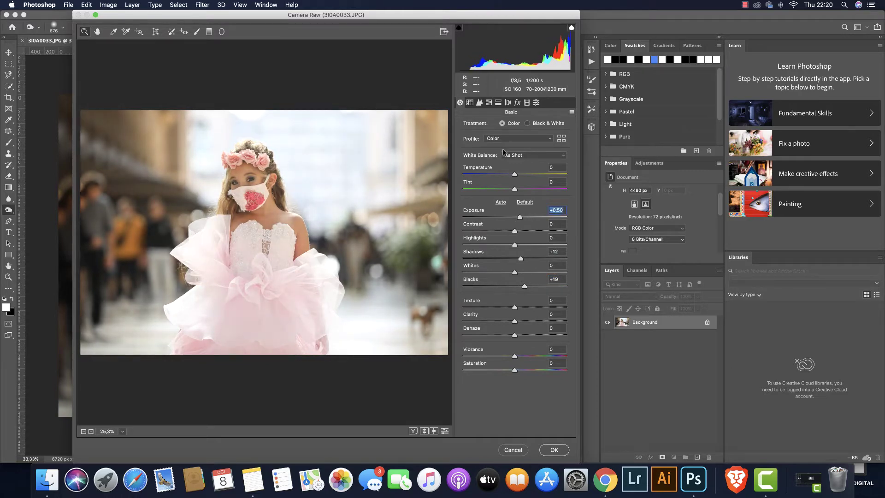
pyautogui.click(480, 104)
pyautogui.click(479, 138)
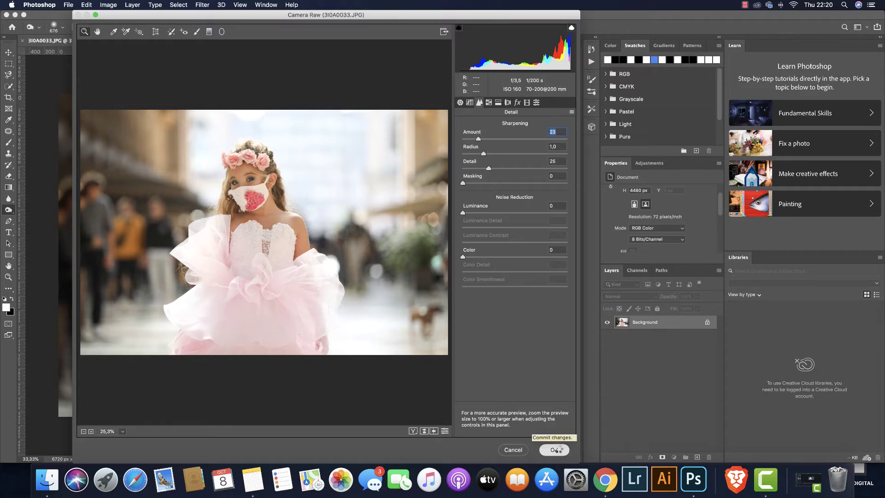
pyautogui.click(554, 449)
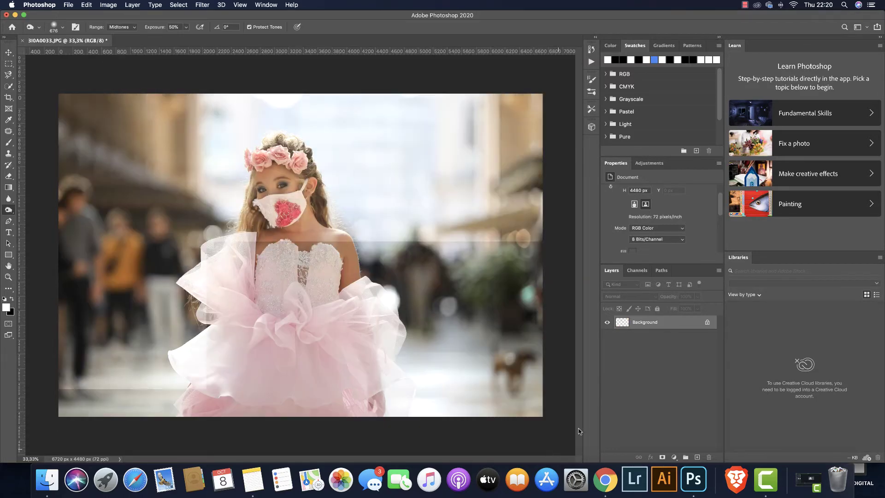
# Duplicate the Background layer of 3I0A0033.JPG and apply the California 5 Camera Raw preset to the duplicate
pyautogui.moveTo(677, 322); pyautogui.dragTo(697, 457)
pyautogui.press('super+shift+a')
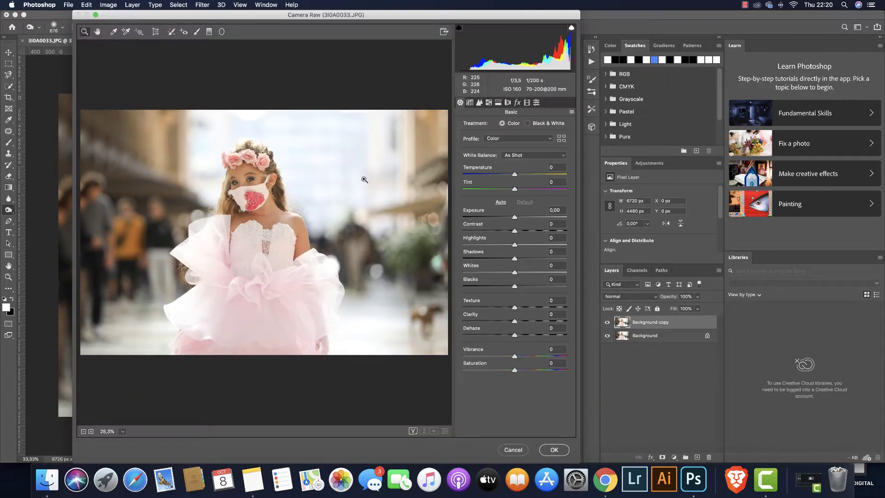
pyautogui.click(537, 102)
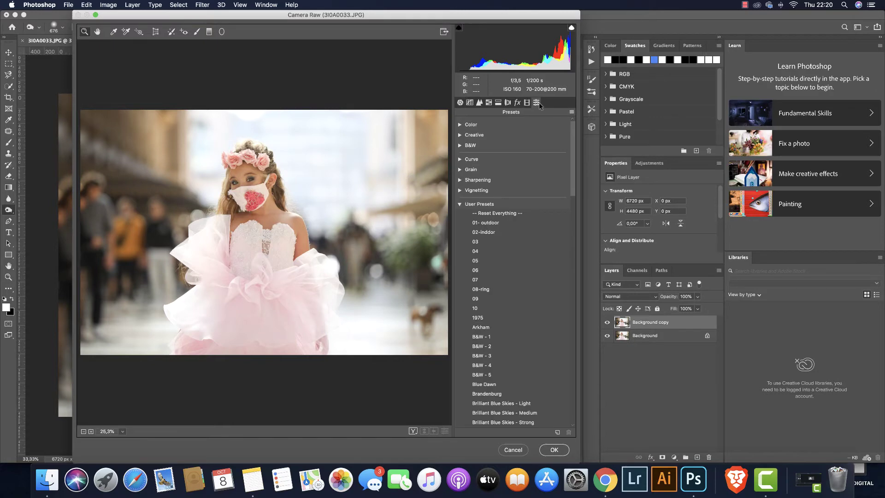
pyautogui.scroll(-1, 574, 142)
pyautogui.moveTo(574, 142); pyautogui.dragTo(575, 190)
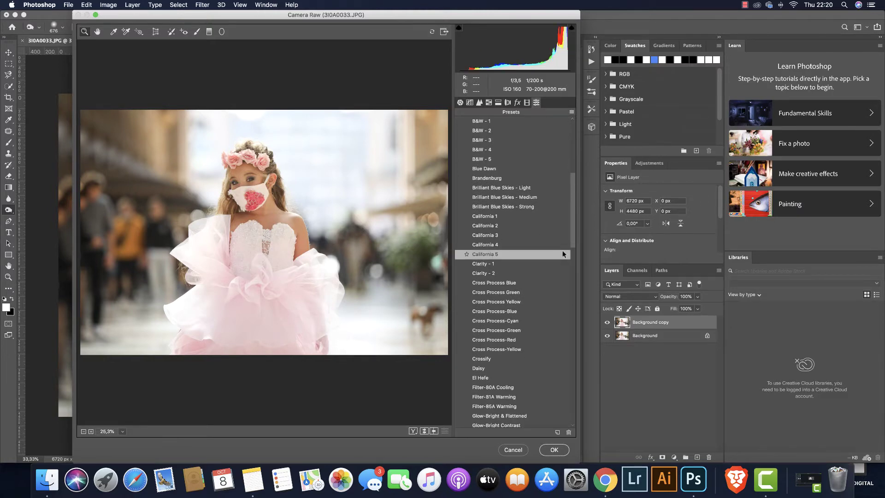
pyautogui.click(561, 253)
pyautogui.scroll(2, 561, 253)
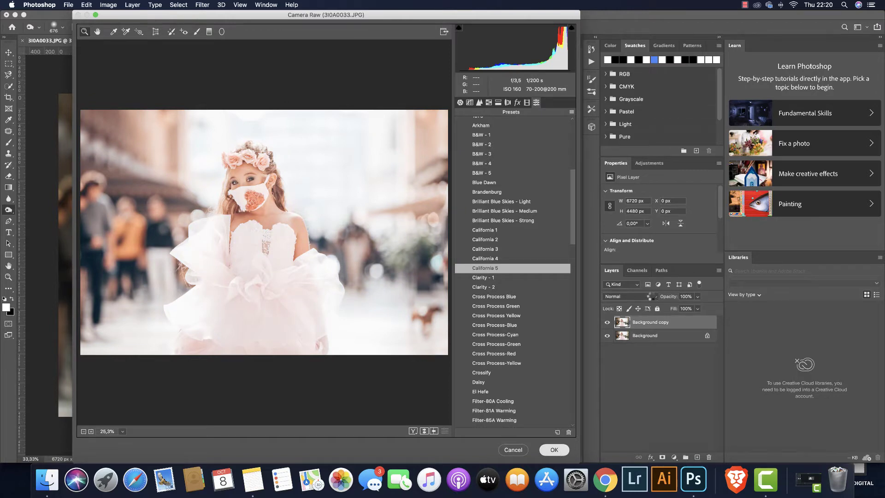
pyautogui.press('Return')
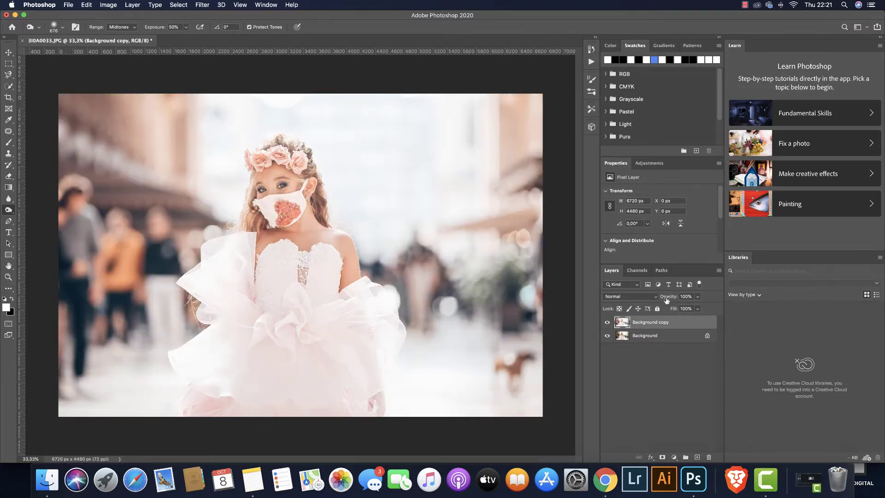
# Reduce the Background copy layer's opacity to 70% and merge it with the Background layer
pyautogui.moveTo(666, 300)
pyautogui.mouseDown()
pyautogui.moveTo(650, 302)
pyautogui.moveTo(669, 300)
pyautogui.mouseUp()
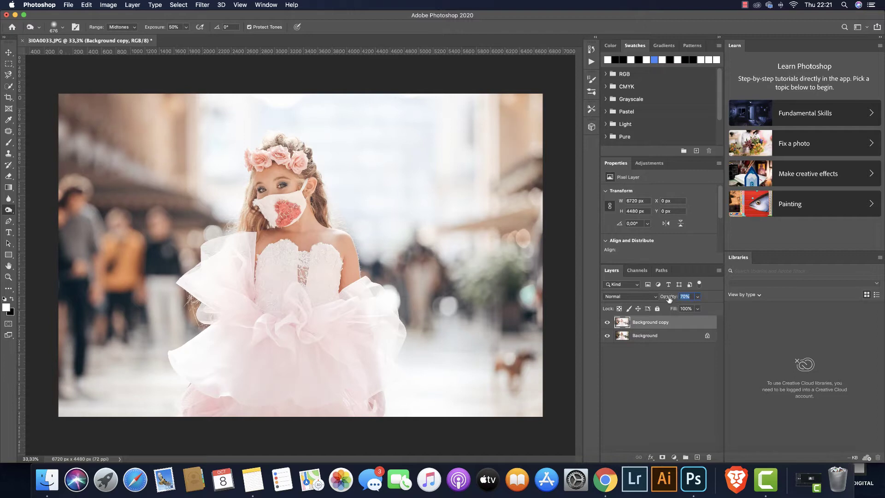
pyautogui.keyDown('shift'); pyautogui.click(674, 340); pyautogui.keyUp('shift')
pyautogui.rightClick(674, 339)
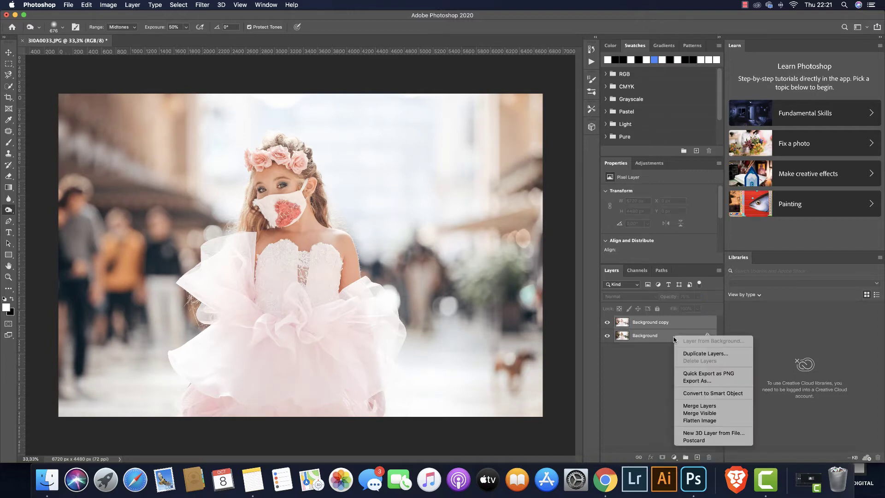
pyautogui.click(695, 410)
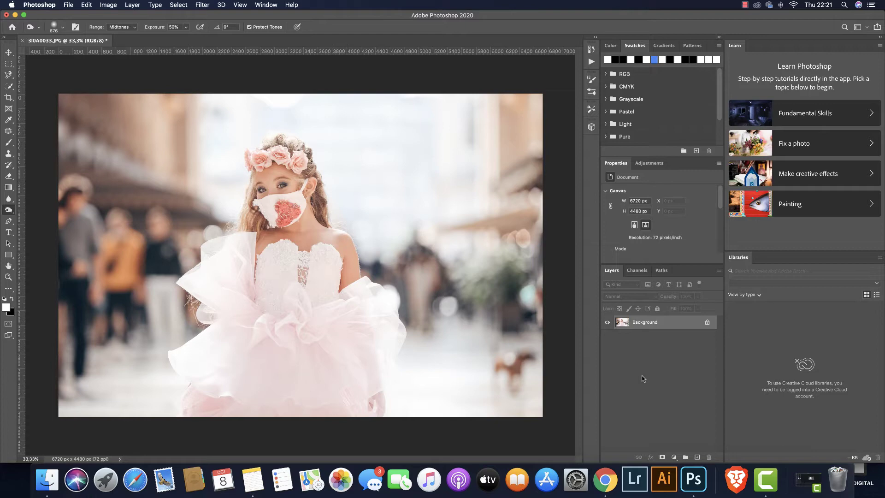
# Apply the 05 Camera Raw user preset to the merged Background layer of 3I0A0033.JPG
pyautogui.press('super+shift+a')
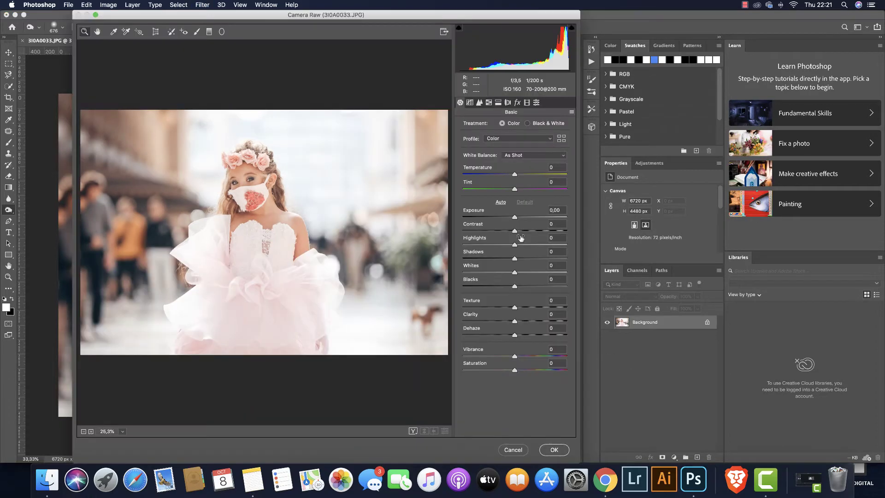
pyautogui.click(537, 102)
pyautogui.moveTo(575, 141); pyautogui.dragTo(575, 161)
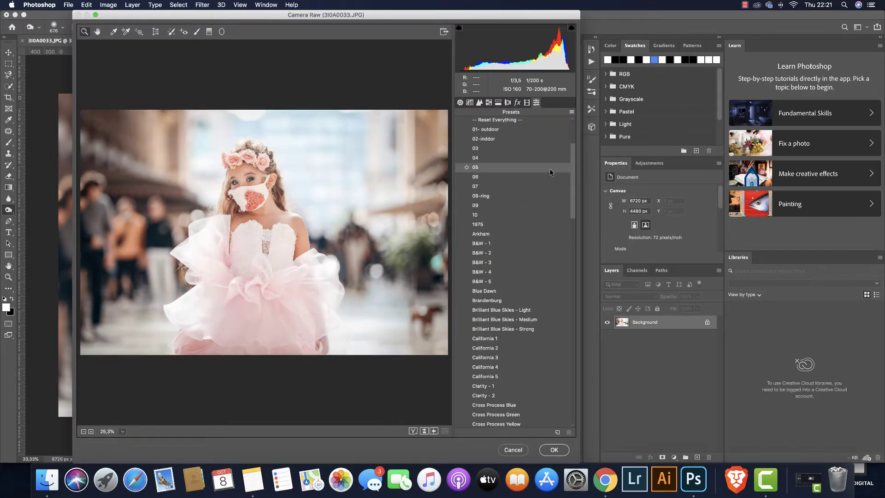
pyautogui.click(550, 168)
pyautogui.scroll(1, 560, 381)
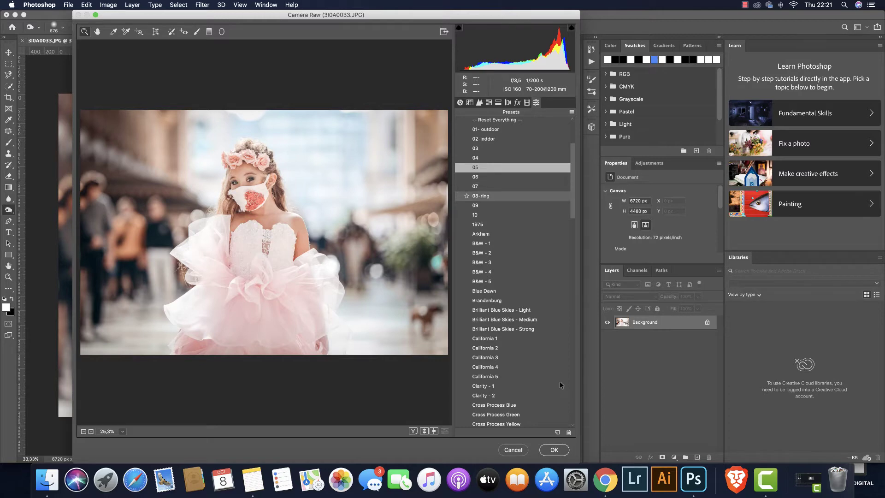
pyautogui.click(549, 451)
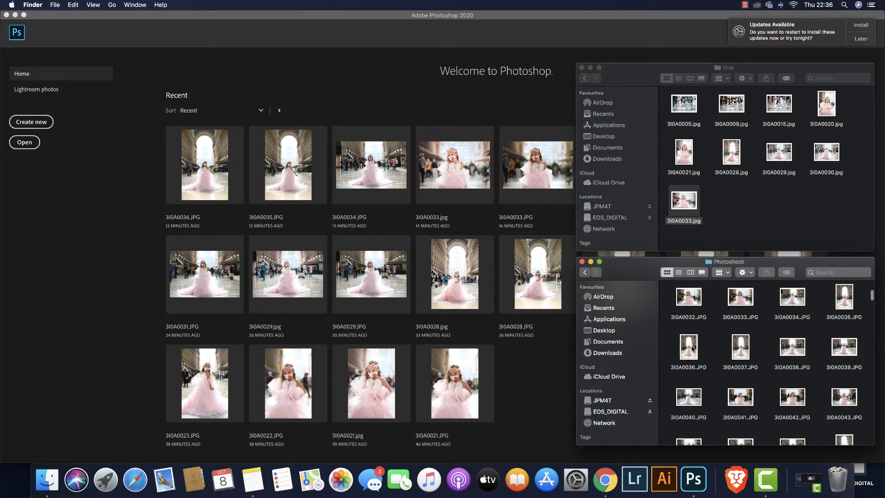
# Open 3I0A0036.JPG from the Photoshoot folder in Photoshop and apply Camera Raw Shadows +16, Blacks +18, Exposure +0.30 and added sharpening
pyautogui.moveTo(692, 349); pyautogui.dragTo(697, 479)
pyautogui.click(696, 479)
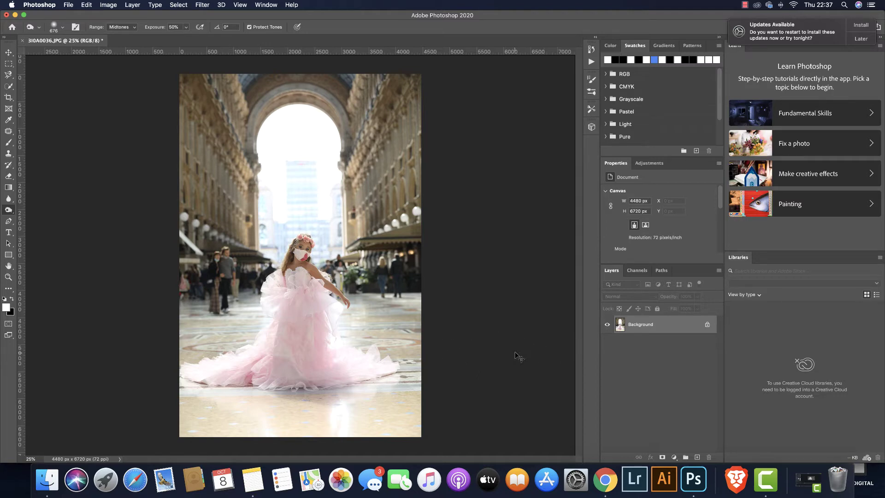
pyautogui.press('super+shift+x')
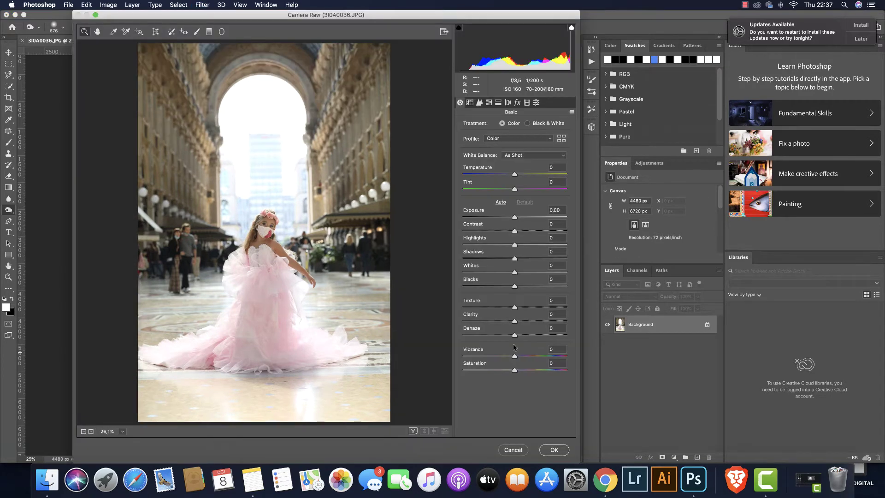
pyautogui.moveTo(515, 259); pyautogui.dragTo(524, 287)
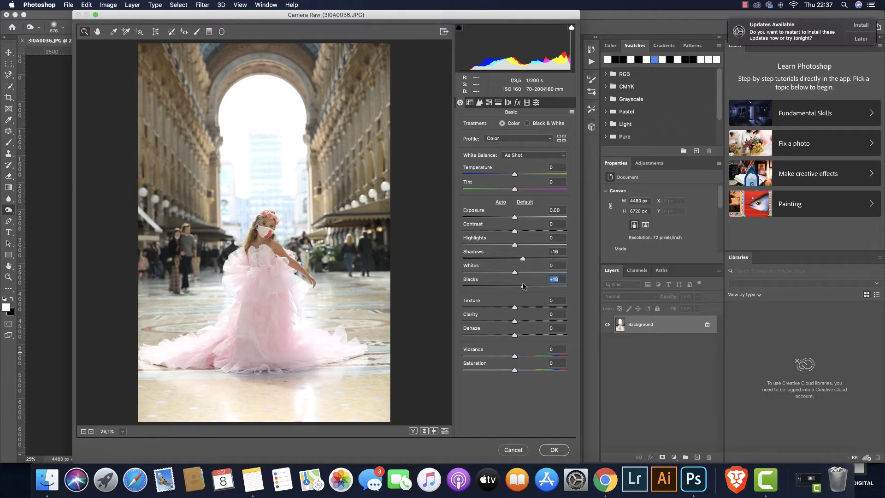
pyautogui.moveTo(516, 217); pyautogui.dragTo(520, 217)
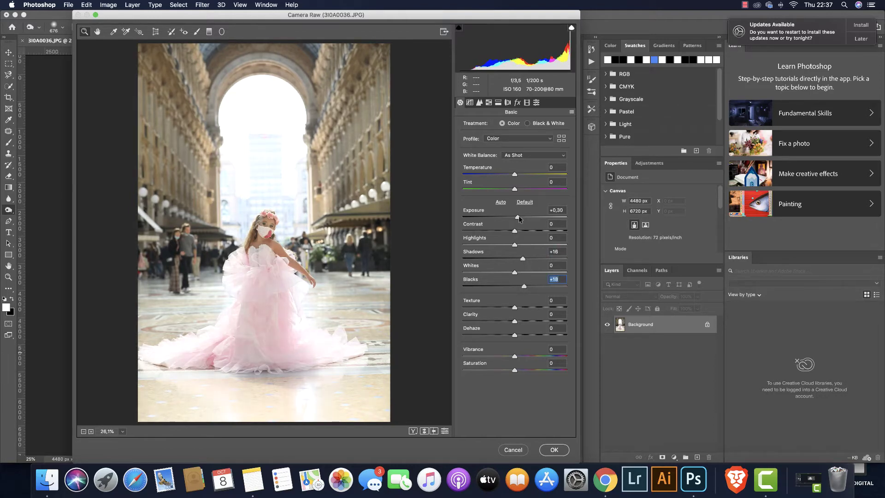
pyautogui.click(480, 103)
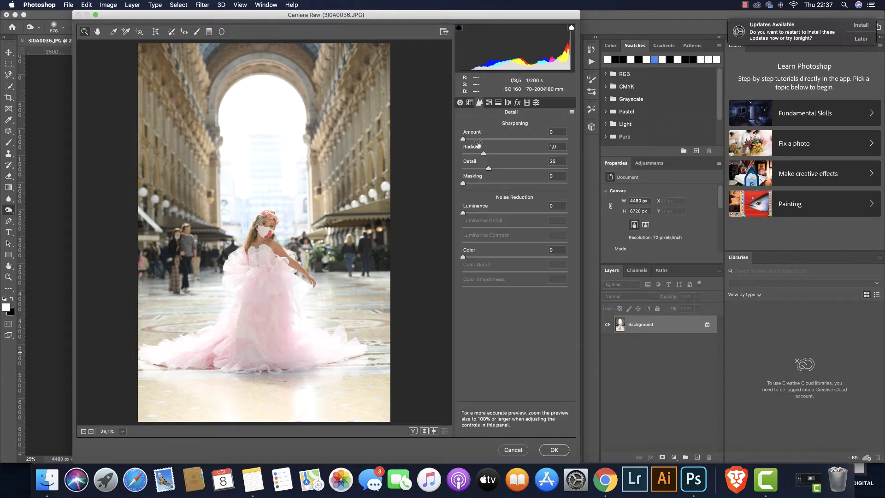
pyautogui.moveTo(475, 139); pyautogui.dragTo(486, 138)
pyautogui.click(550, 448)
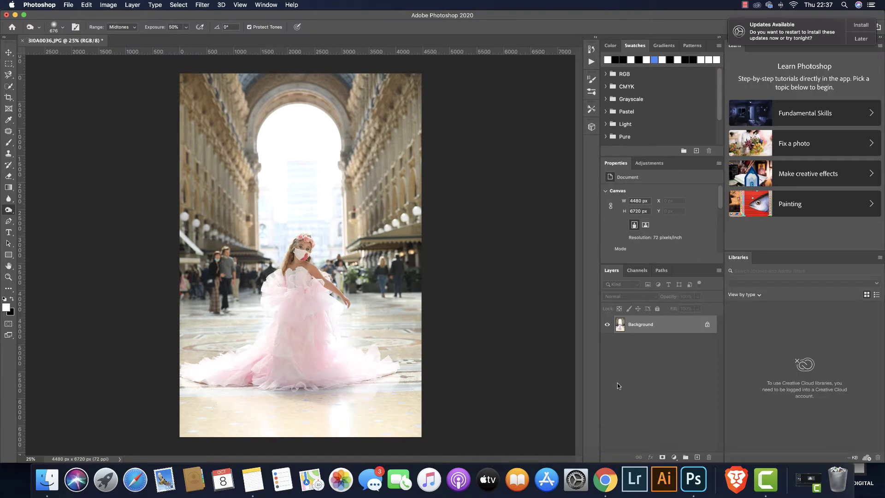
# Duplicate the Background layer of 3I0A0036.JPG and apply the California 5 Camera Raw preset to the duplicate
pyautogui.press('super+shift+a')
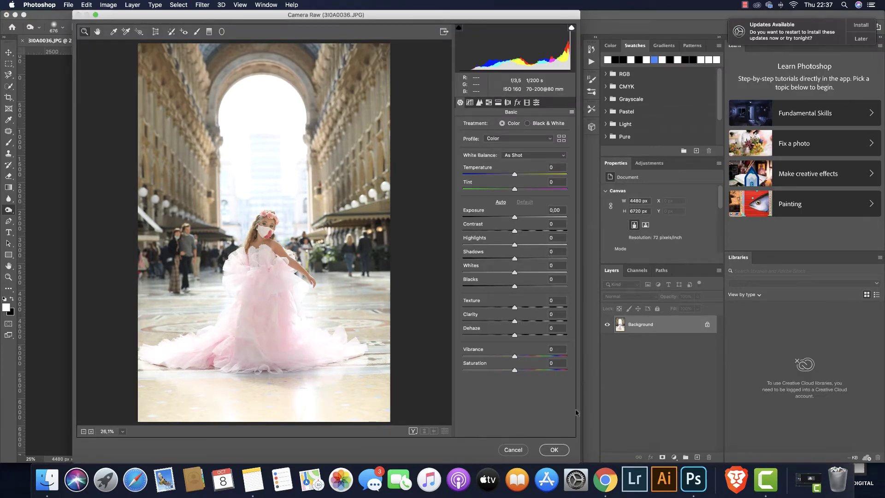
pyautogui.click(513, 449)
pyautogui.moveTo(660, 325); pyautogui.dragTo(697, 457)
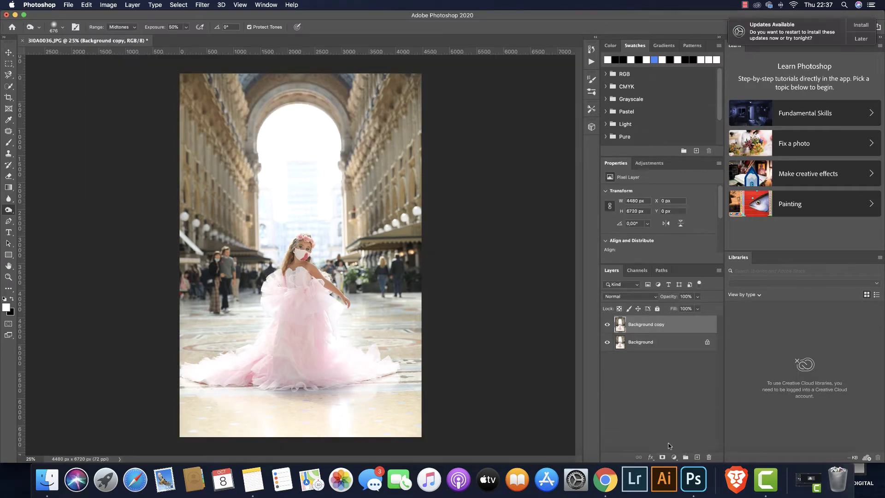
pyautogui.press('super+shift+a')
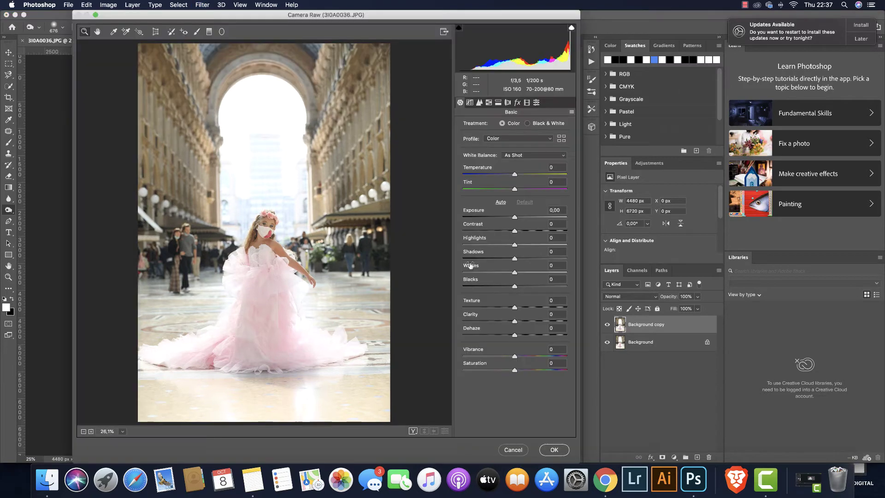
pyautogui.click(537, 103)
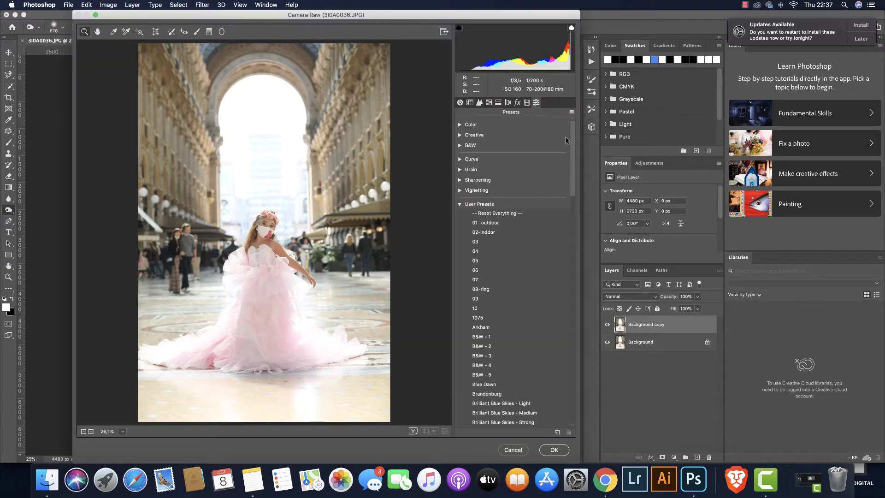
pyautogui.scroll(-1, 573, 139)
pyautogui.moveTo(574, 141); pyautogui.dragTo(576, 190)
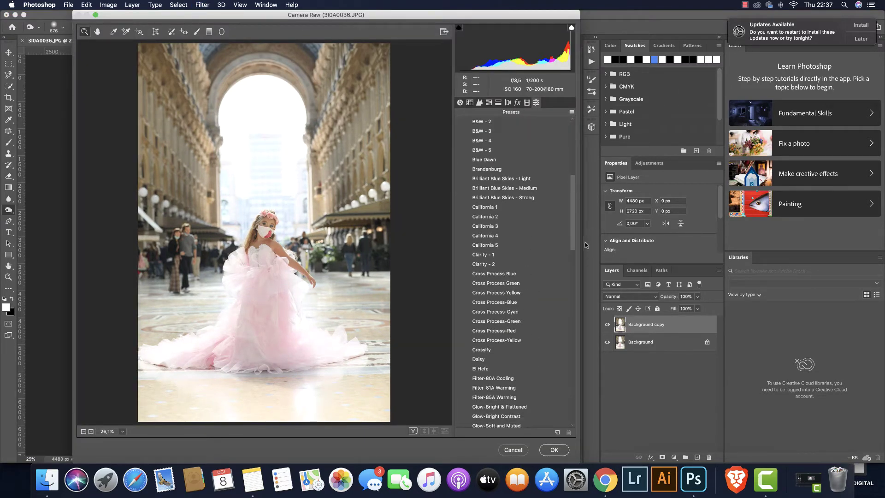
pyautogui.click(558, 246)
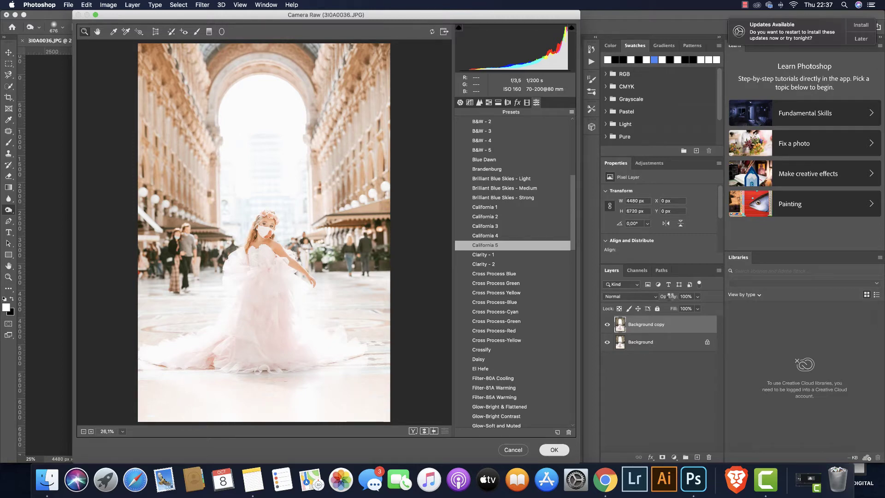
pyautogui.press('Return')
# Reduce the Background copy layer's opacity to about 91% and merge it with the Background layer in 3I0A0036.JPG
pyautogui.moveTo(670, 299); pyautogui.dragTo(667, 300)
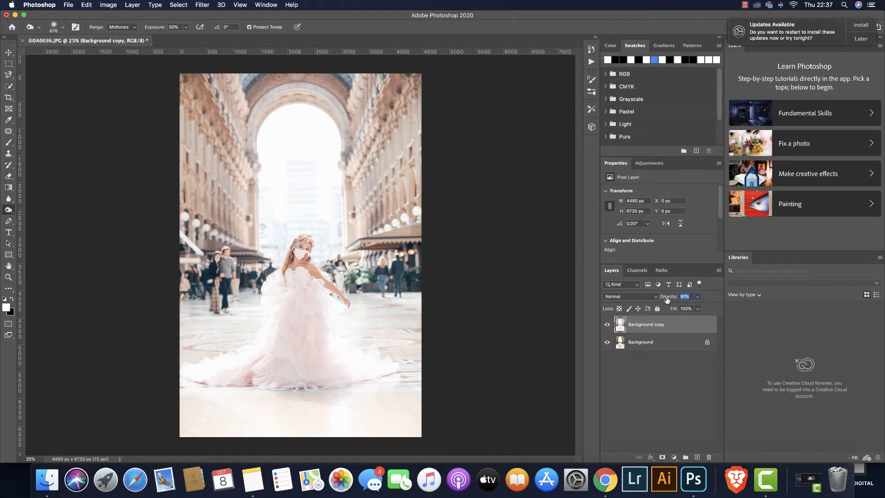
pyautogui.keyDown('shift'); pyautogui.click(673, 347); pyautogui.keyUp('shift')
pyautogui.rightClick(673, 347)
pyautogui.click(678, 414)
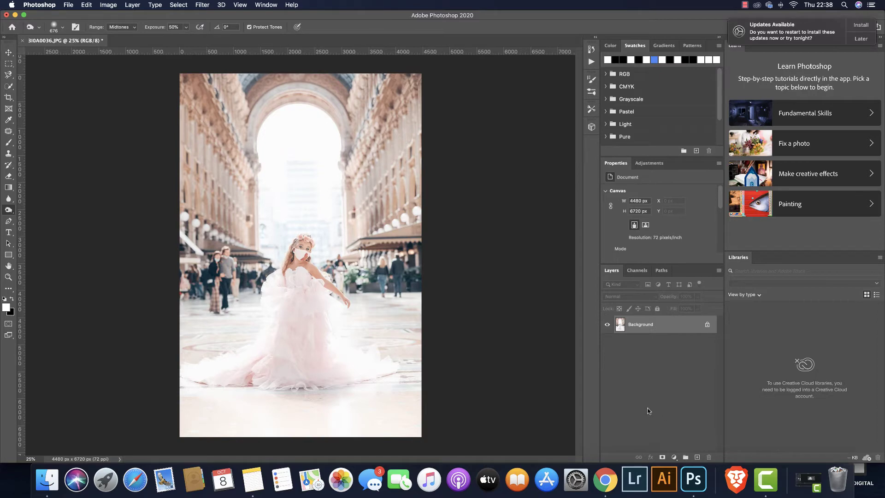
# Apply the 05 Camera Raw user preset to the merged Background layer of 3I0A0036.JPG
pyautogui.press('super+shift+a')
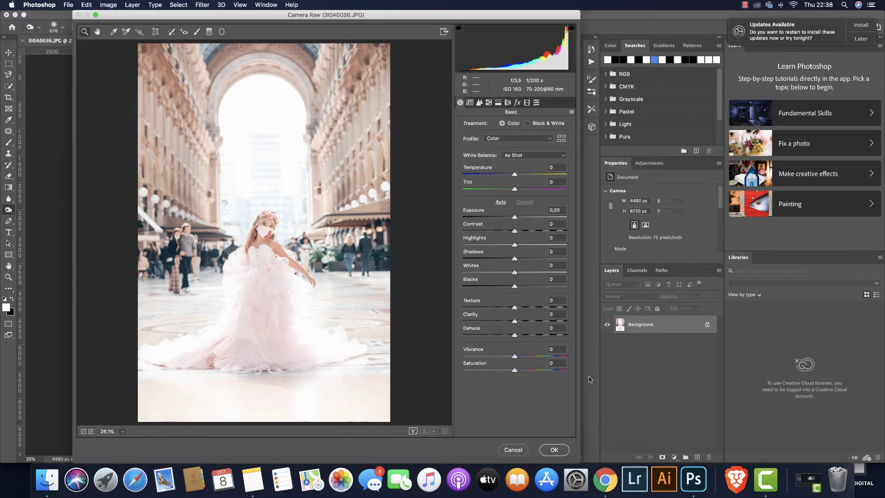
pyautogui.click(538, 102)
pyautogui.moveTo(572, 132)
pyautogui.mouseDown()
pyautogui.moveTo(582, 292)
pyautogui.moveTo(585, 131)
pyautogui.mouseUp()
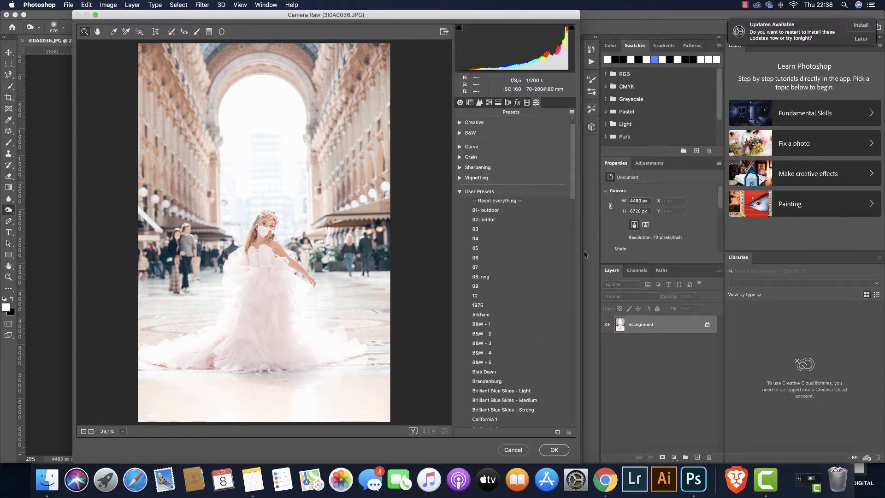
pyautogui.click(550, 249)
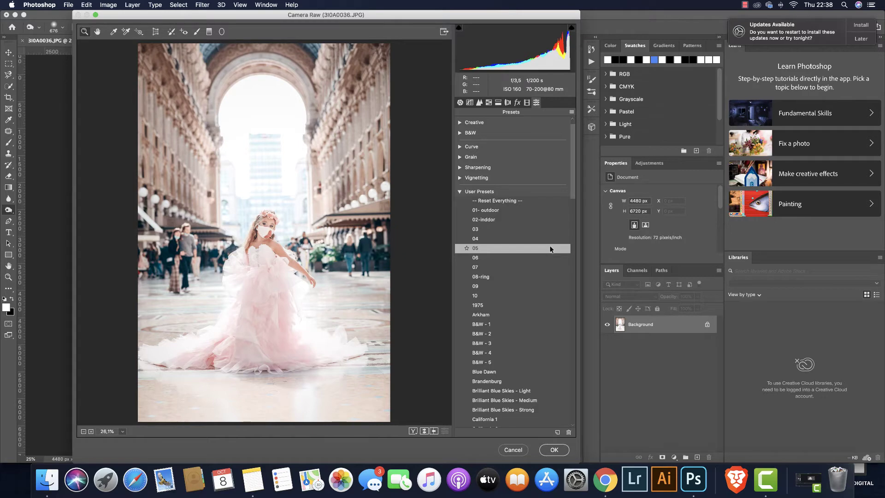
pyautogui.scroll(1, 571, 318)
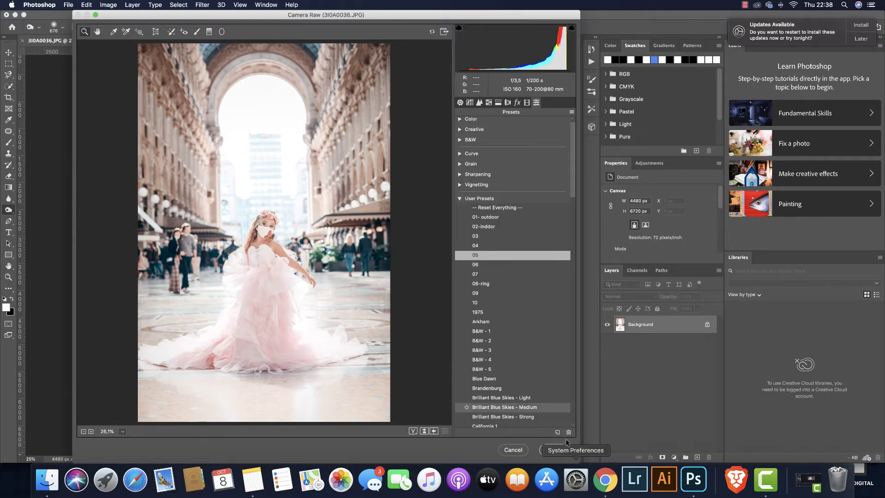
pyautogui.click(479, 103)
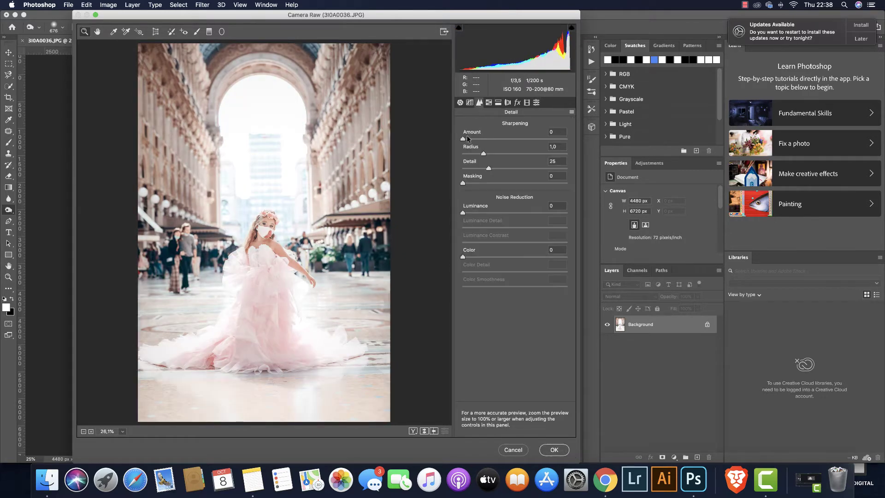
pyautogui.click(557, 448)
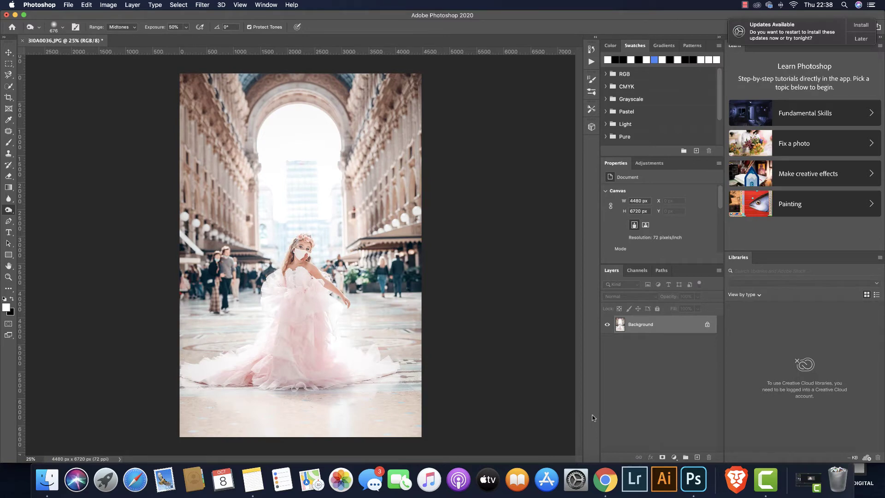
# Unlock the Background layer, scale it proportionally to about 107.74% and shift it downward to reframe the girl within the canvas
pyautogui.click(707, 325)
pyautogui.press('super+t')
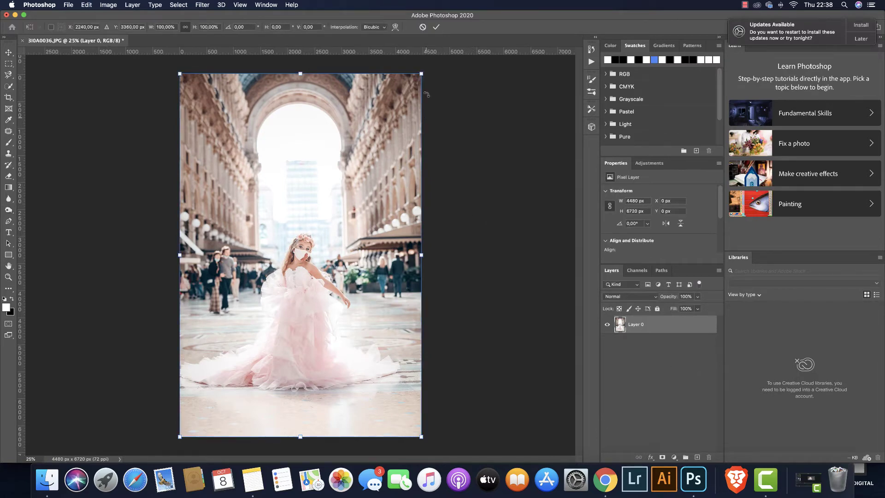
pyautogui.moveTo(421, 74); pyautogui.dragTo(459, 53)
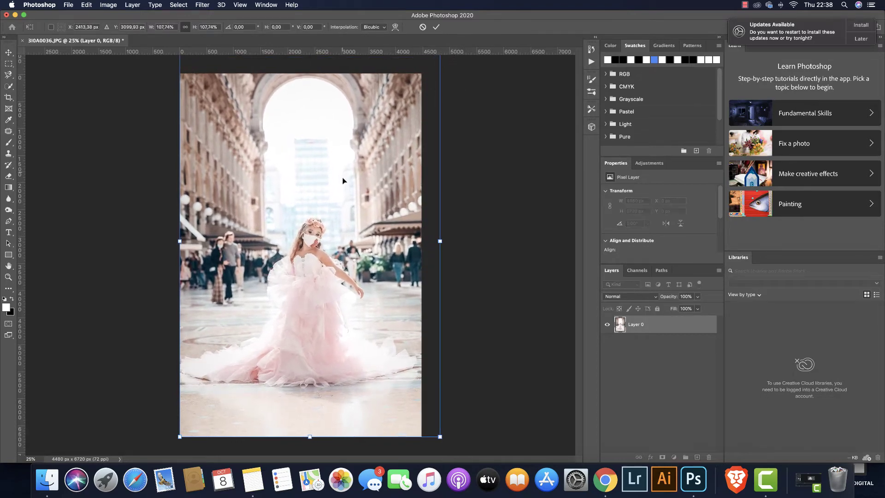
pyautogui.moveTo(341, 176); pyautogui.dragTo(344, 193)
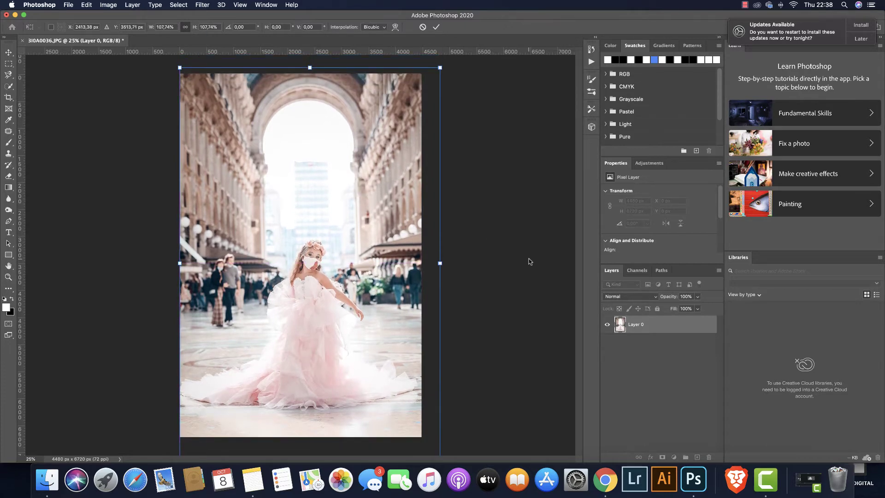
pyautogui.press('Return')
# Reselect the Dodge tool and flatten the reframed 3I0A0036.JPG image into a single background
pyautogui.press('o')
pyautogui.rightClick(668, 327)
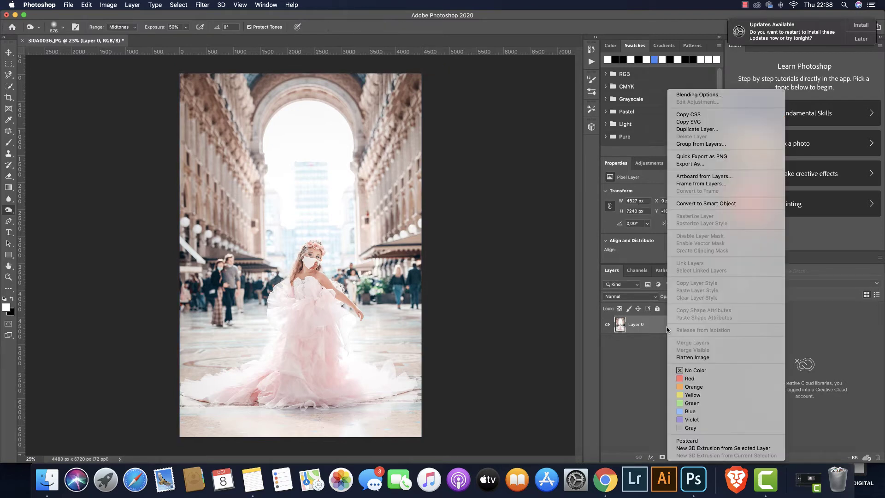
pyautogui.click(686, 359)
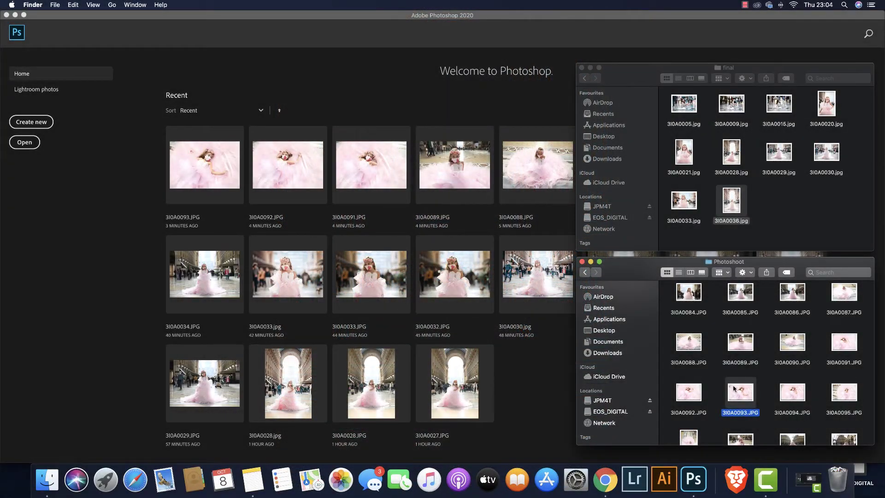
# Open 3I0A0093.JPG from the Photoshoot folder in Photoshop and raise its Shadows, Blacks and sharpening amount with Camera Raw
pyautogui.moveTo(743, 395); pyautogui.dragTo(697, 483)
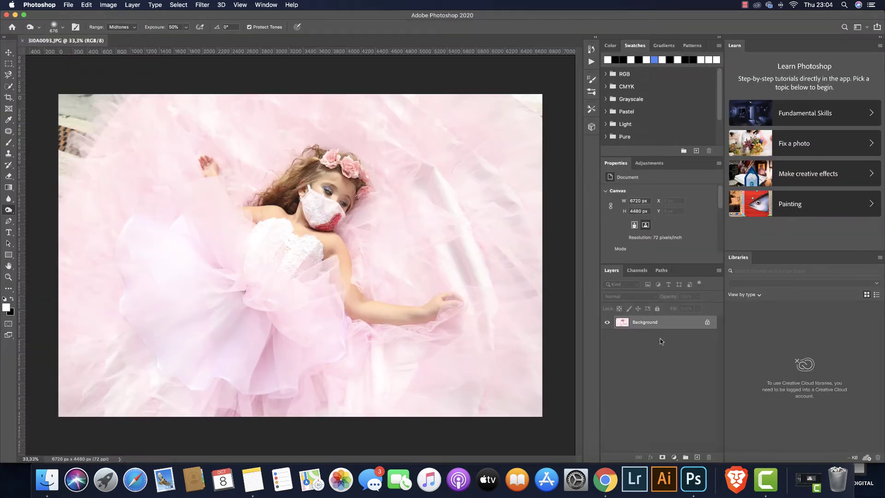
pyautogui.press('super+shift+a')
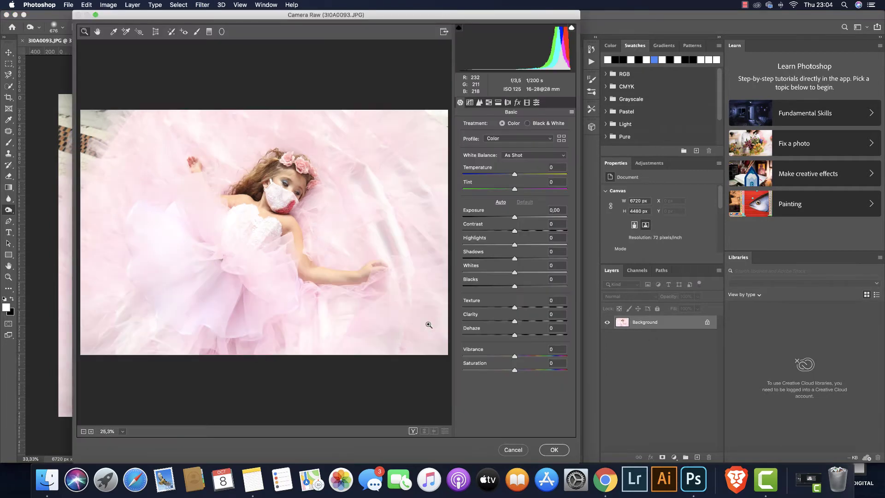
pyautogui.moveTo(515, 286); pyautogui.dragTo(523, 259)
pyautogui.click(480, 102)
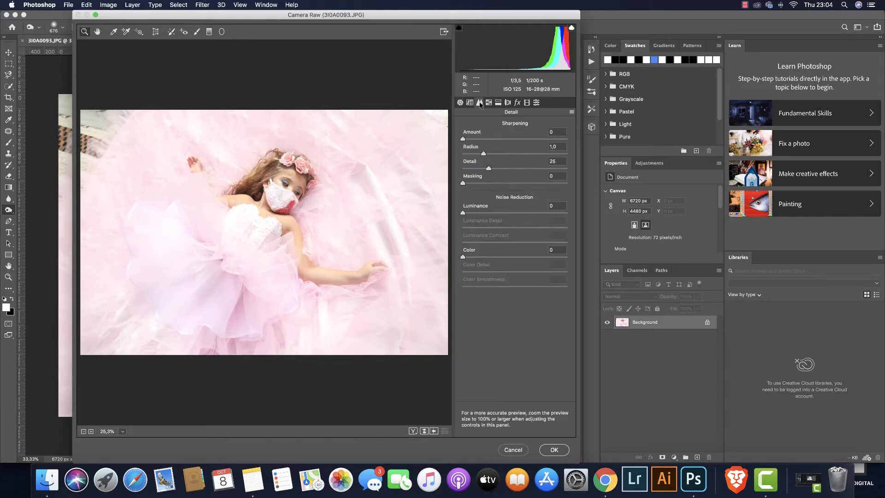
pyautogui.moveTo(488, 139); pyautogui.dragTo(490, 140)
pyautogui.click(552, 453)
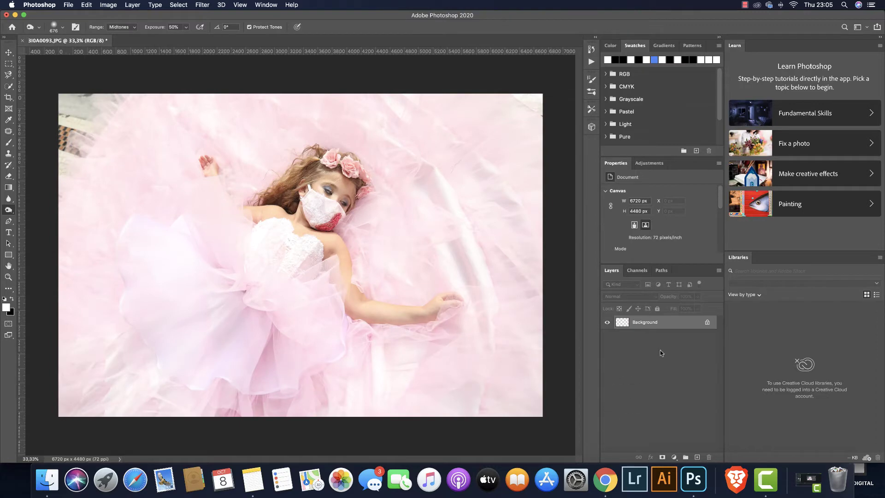
# Duplicate the Background layer of 3I0A0093.JPG and apply the Camera Raw user preset The Dark Side - Light to the copy
pyautogui.moveTo(677, 328); pyautogui.dragTo(697, 457)
pyautogui.press('super+shift+a')
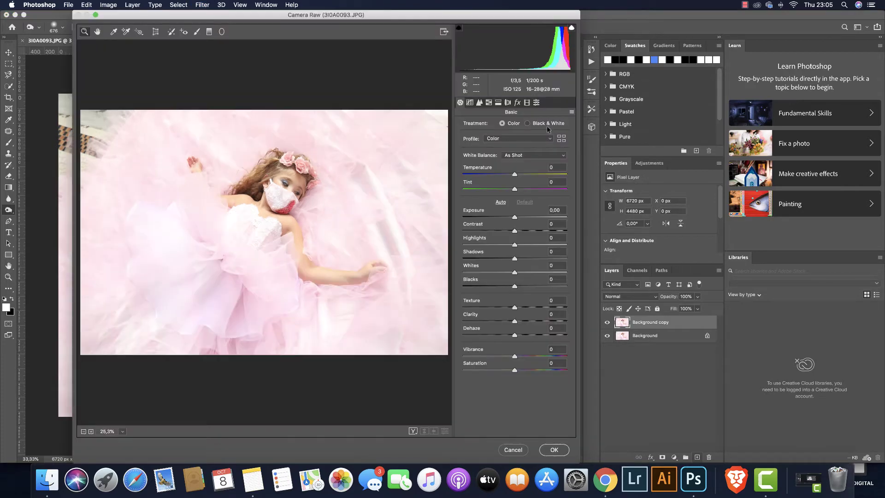
pyautogui.click(537, 102)
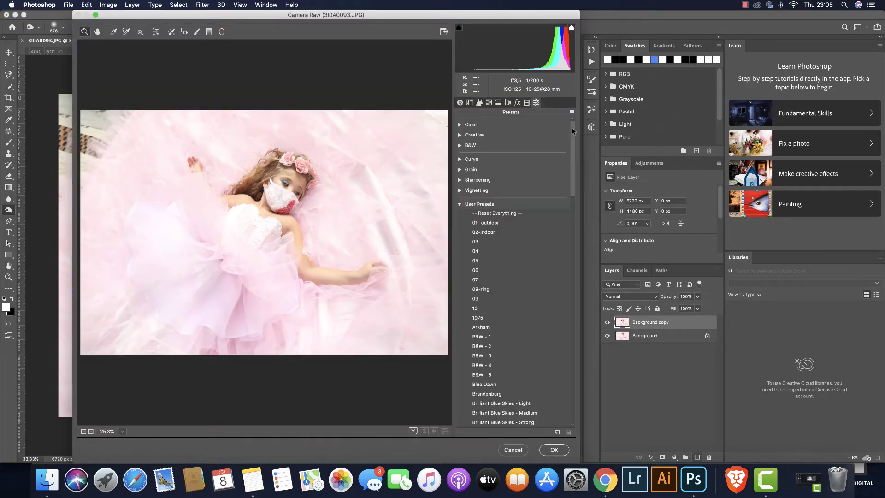
pyautogui.moveTo(573, 131); pyautogui.dragTo(573, 209)
pyautogui.moveTo(575, 273); pyautogui.dragTo(575, 288)
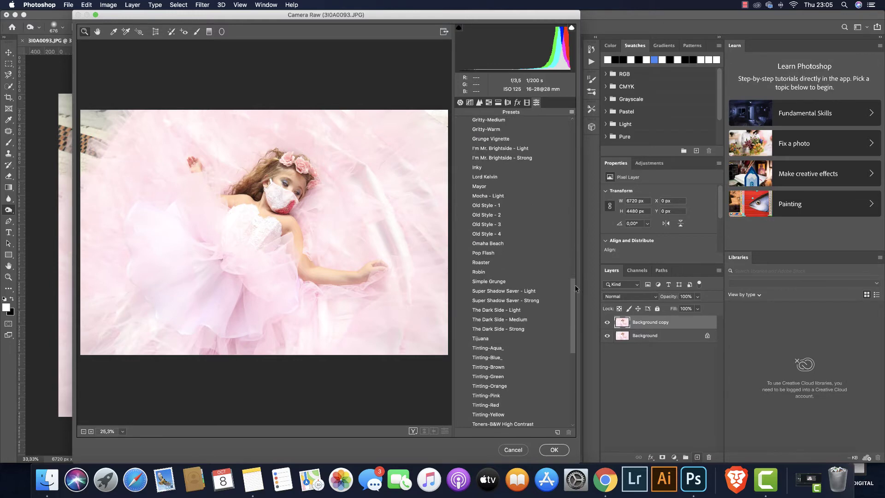
pyautogui.click(566, 310)
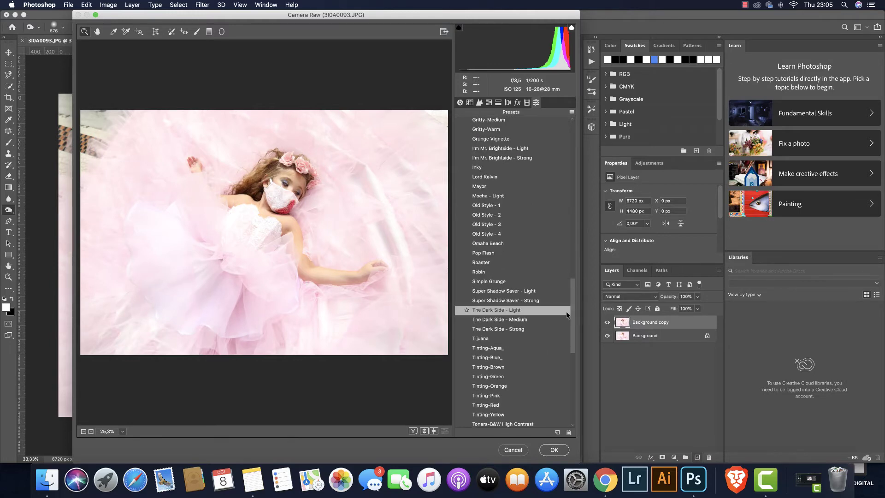
pyautogui.click(566, 452)
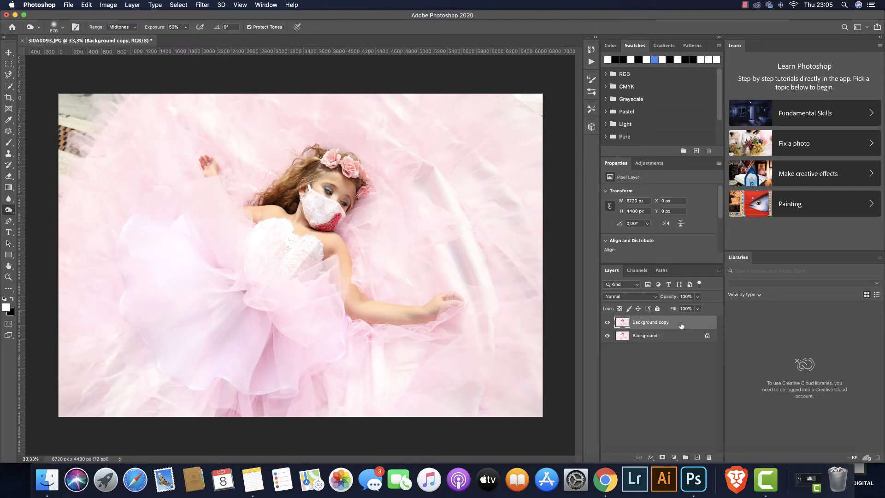
# Duplicate the Background copy layer and apply the California 5 Camera Raw user preset to the new copy
pyautogui.moveTo(681, 326); pyautogui.dragTo(697, 457)
pyautogui.press('super+shift+a')
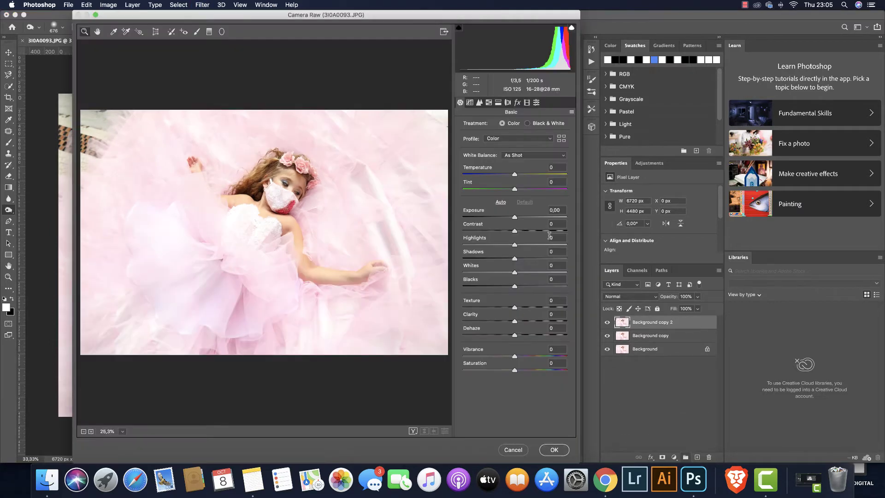
pyautogui.click(537, 104)
pyautogui.moveTo(573, 134); pyautogui.dragTo(571, 201)
pyautogui.click(566, 180)
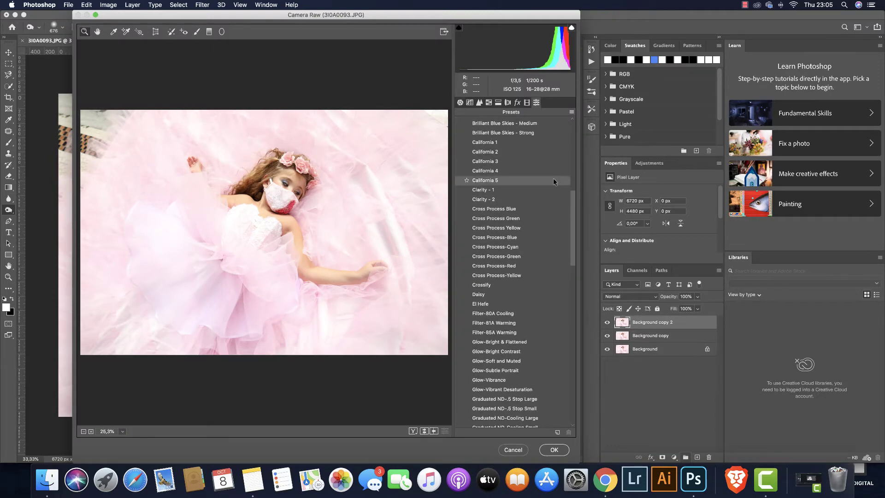
pyautogui.click(553, 449)
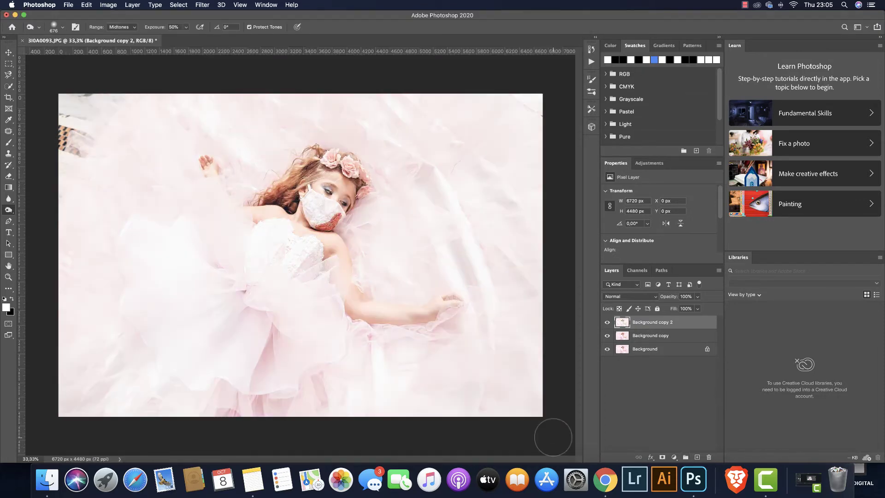
# Lower the Background copy 2 layer's opacity to 66% and merge it with the Background copy layer
pyautogui.moveTo(668, 300); pyautogui.dragTo(653, 300)
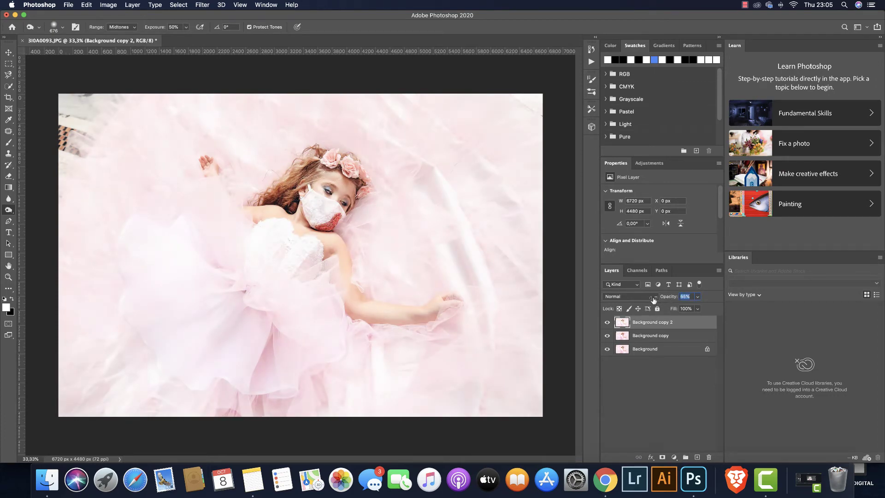
pyautogui.press('Return')
pyautogui.keyDown('shift'); pyautogui.click(677, 339); pyautogui.keyUp('shift')
pyautogui.rightClick(677, 339)
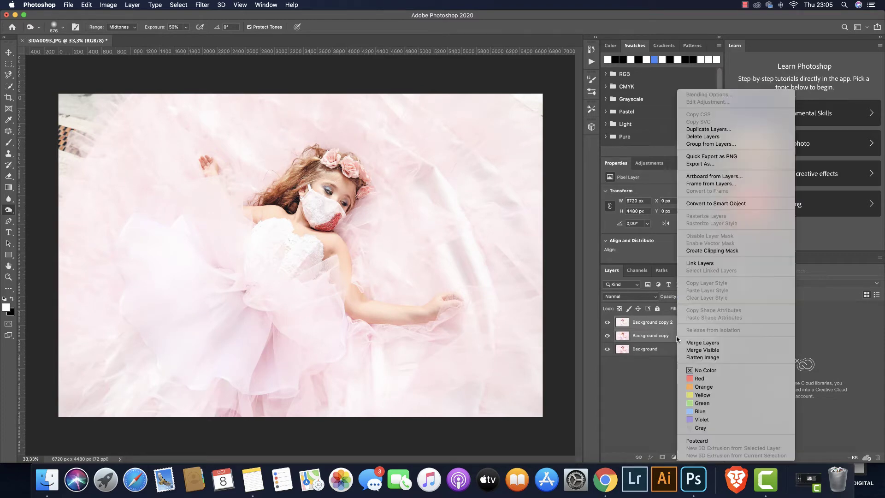
pyautogui.click(703, 344)
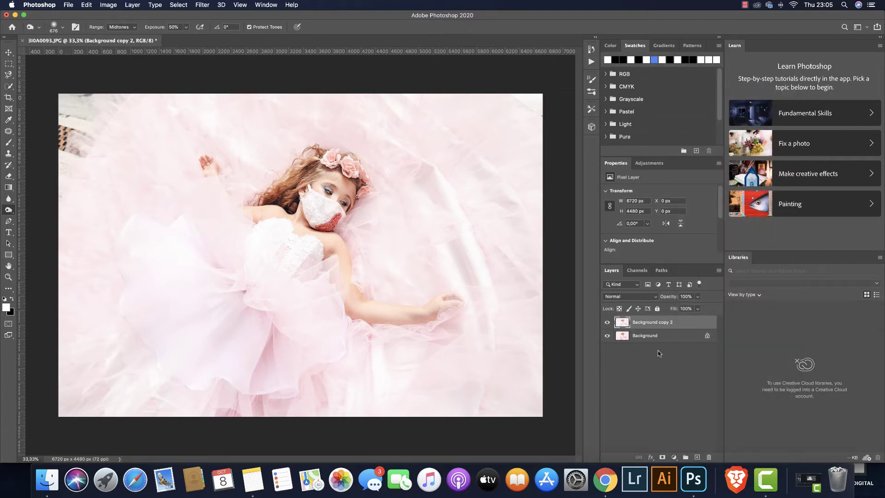
# Duplicate the merged Background copy 2 layer and apply Camera Raw user preset 05 with a sharpening amount of 24 to the duplicate
pyautogui.moveTo(675, 322); pyautogui.dragTo(697, 457)
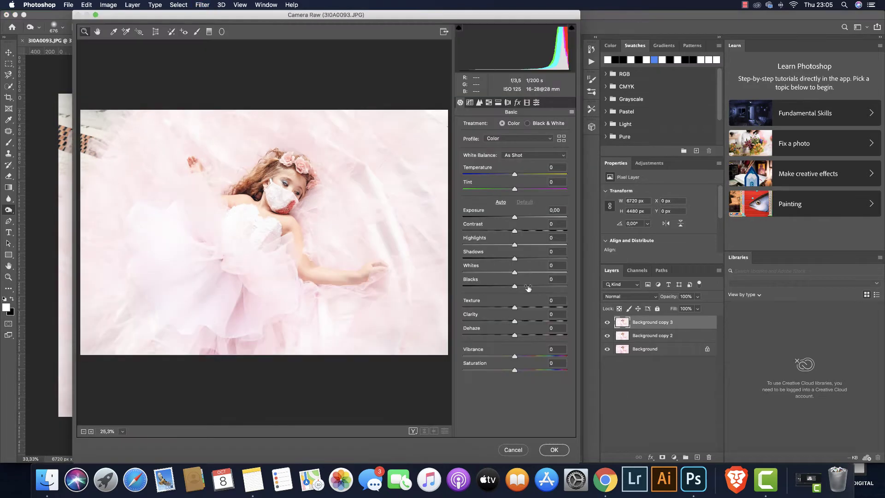
pyautogui.click(537, 103)
pyautogui.moveTo(572, 138); pyautogui.dragTo(571, 238)
pyautogui.scroll(15, 571, 237)
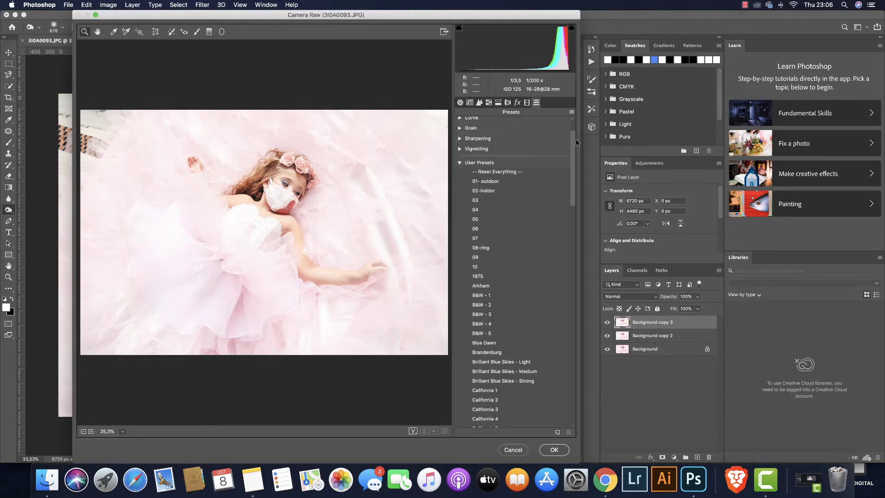
pyautogui.click(566, 213)
pyautogui.click(561, 220)
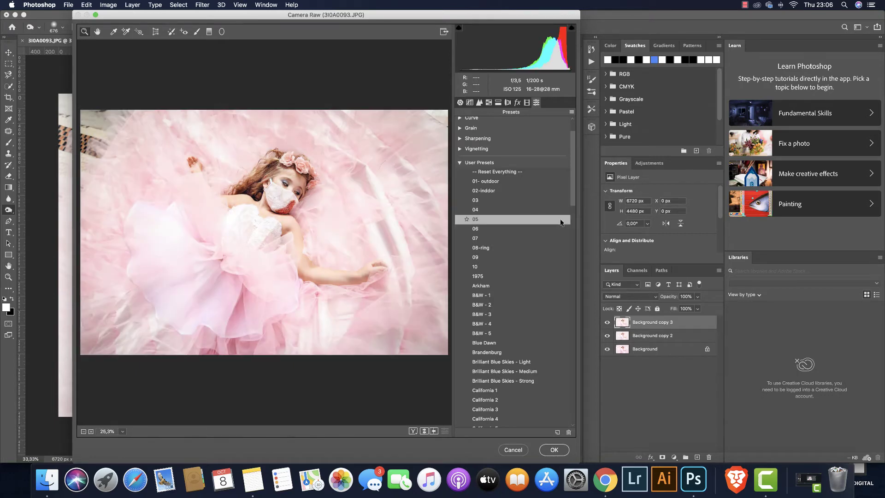
pyautogui.scroll(1, 561, 220)
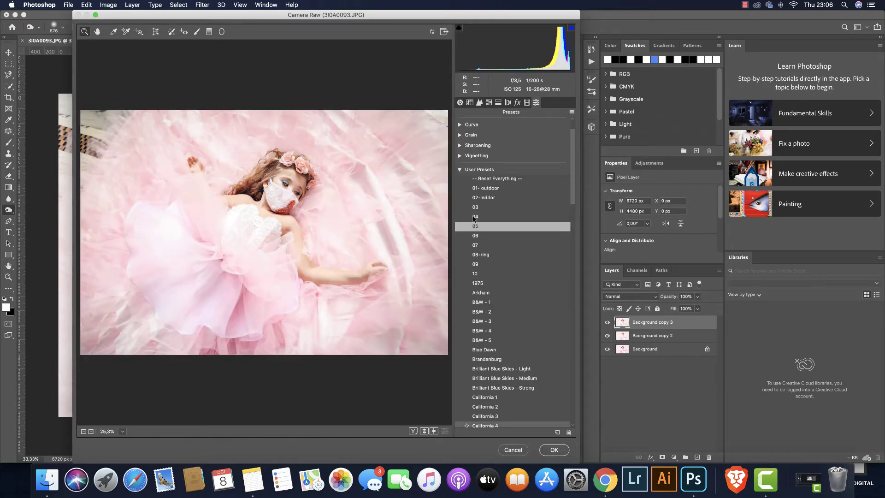
pyautogui.click(479, 103)
pyautogui.click(480, 139)
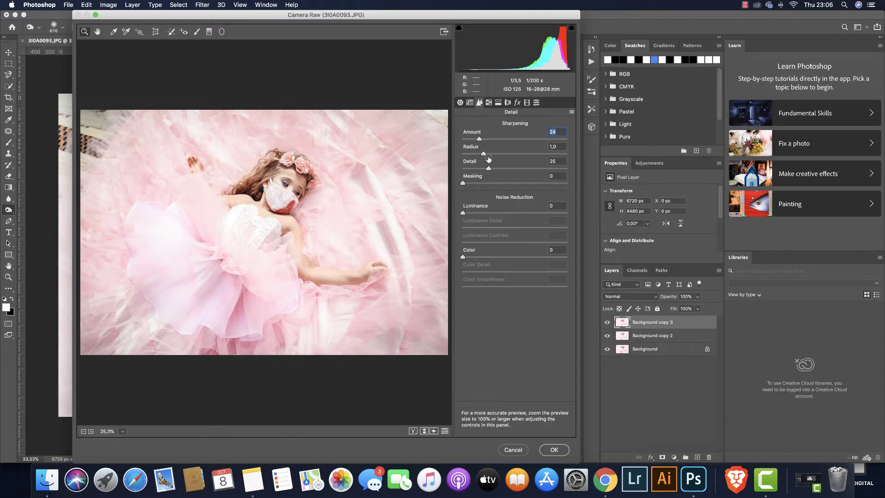
pyautogui.click(555, 450)
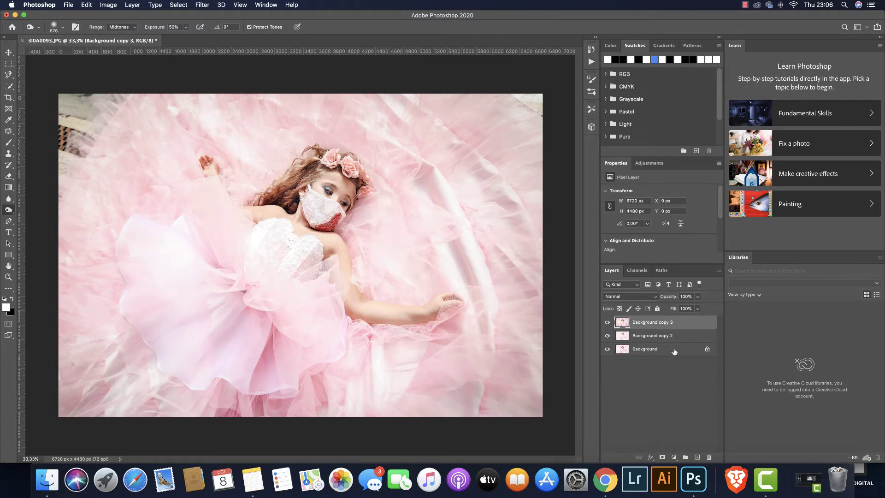
# Hide the Background copy 2 layer and toggle Background copy 3 off and on to compare it with the original
pyautogui.click(608, 337)
pyautogui.click(607, 322)
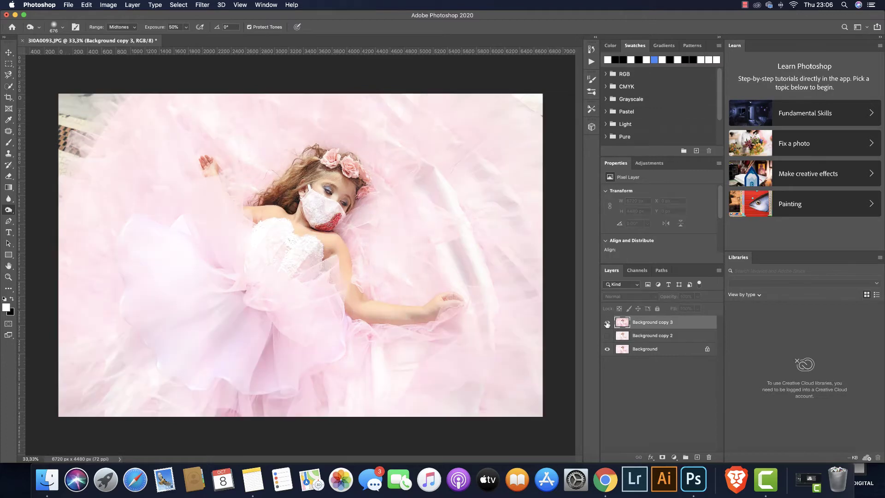
pyautogui.click(607, 322)
pyautogui.click(608, 323)
pyautogui.click(607, 322)
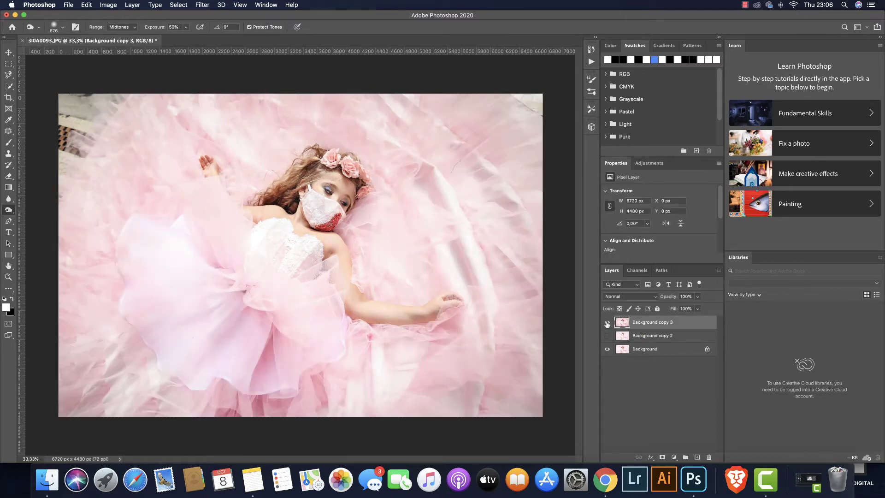
# Merge Background copy 3, Background copy 2 and Background into a single layer
pyautogui.keyDown('shift'); pyautogui.click(680, 355); pyautogui.keyUp('shift')
pyautogui.rightClick(680, 354)
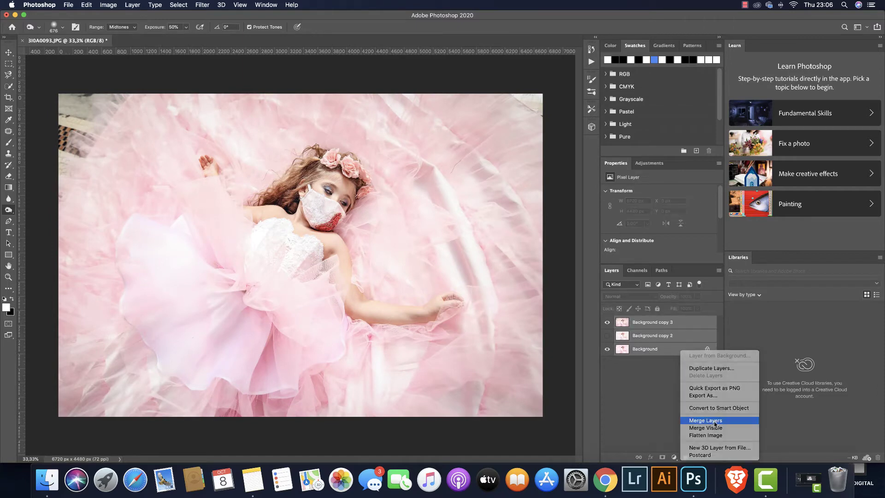
pyautogui.click(682, 422)
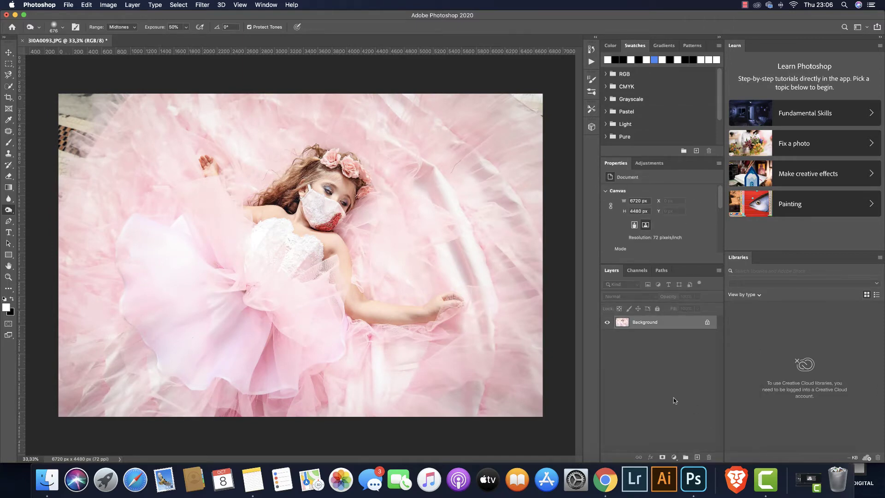
# Unlock the Background layer, scale it proportionally to about 110.10% and shift it downward to crop out the corner objects
pyautogui.click(707, 323)
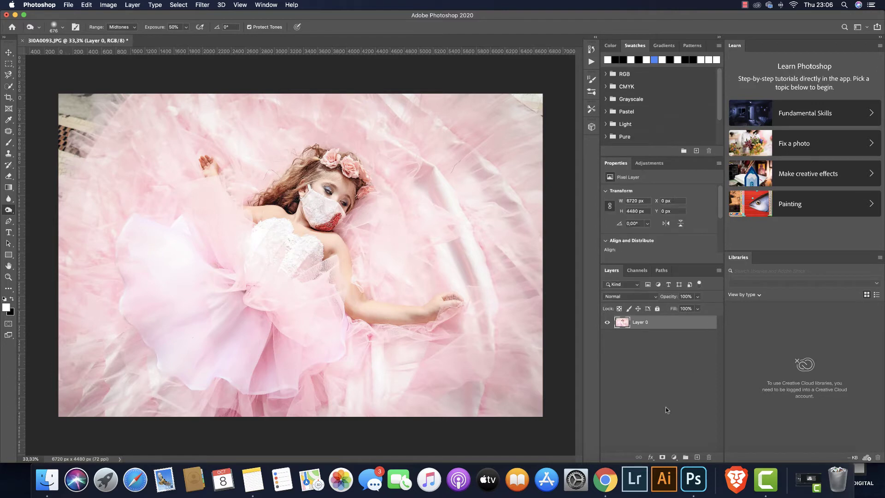
pyautogui.press('super+t')
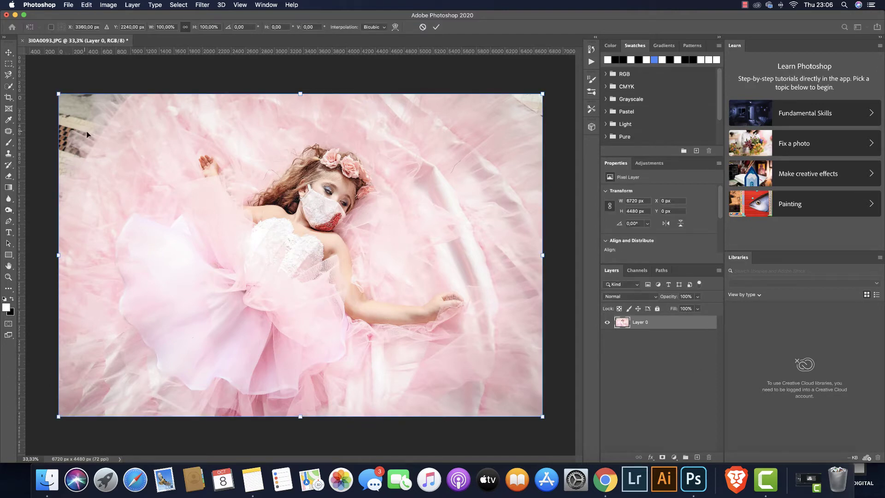
pyautogui.moveTo(58, 94); pyautogui.dragTo(20, 61)
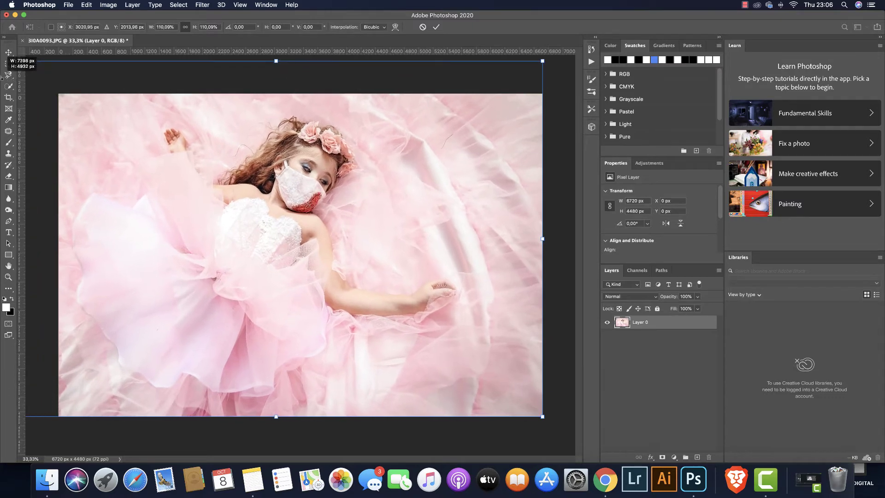
pyautogui.moveTo(309, 237); pyautogui.dragTo(308, 250)
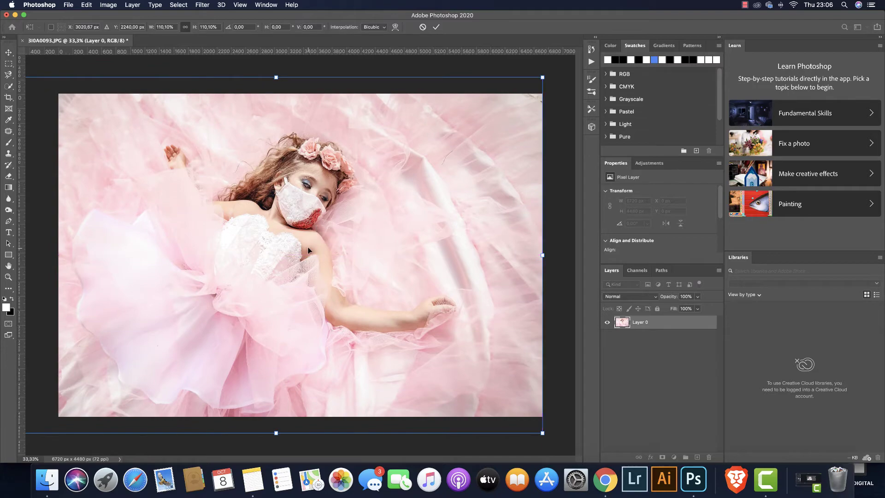
pyautogui.press('Return')
# Reselect the Dodge tool and flatten the reframed 3I0A0093.JPG image
pyautogui.press('o')
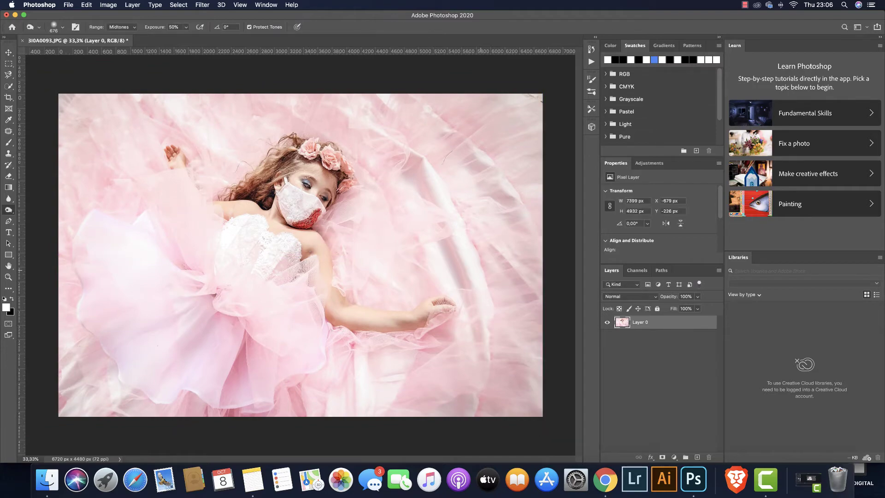
pyautogui.rightClick(674, 327)
pyautogui.click(692, 368)
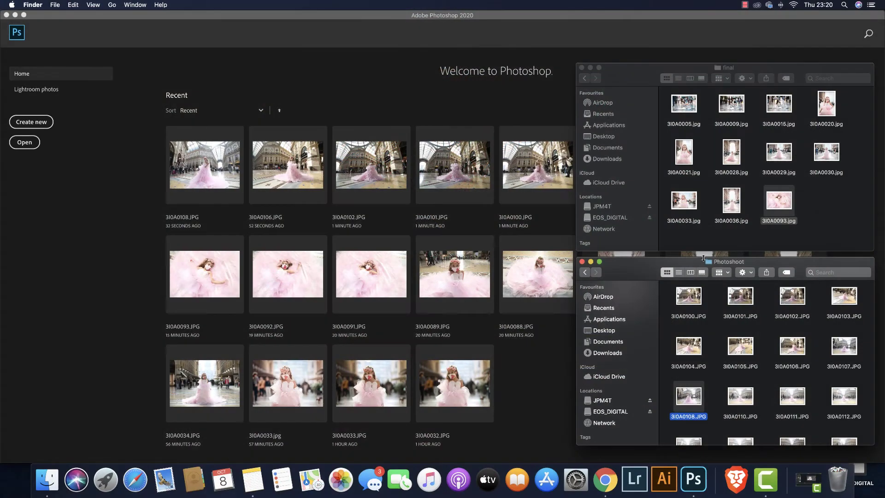
# Open 3I0A0102.JPG from the Photoshoot folder in Photoshop and apply Camera Raw with Exposure +1.05, Shadows +15, Blacks +18 and sharpening amount 28
pyautogui.click(797, 305)
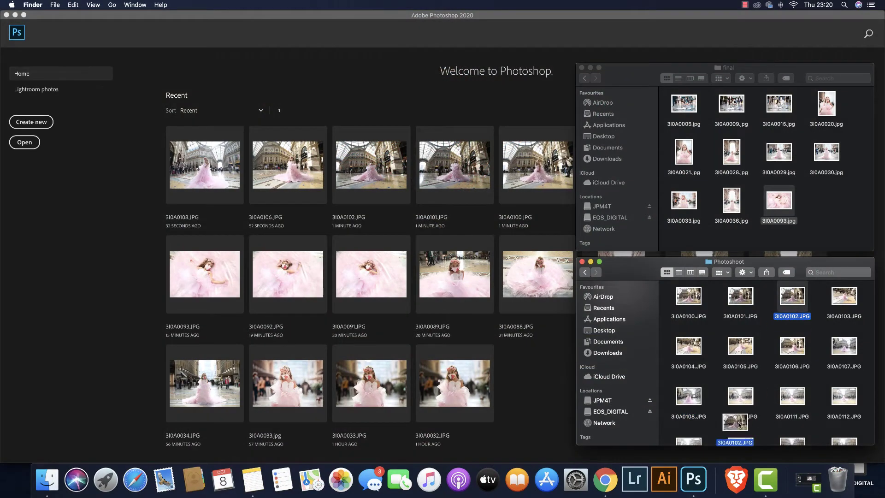
pyautogui.click(697, 486)
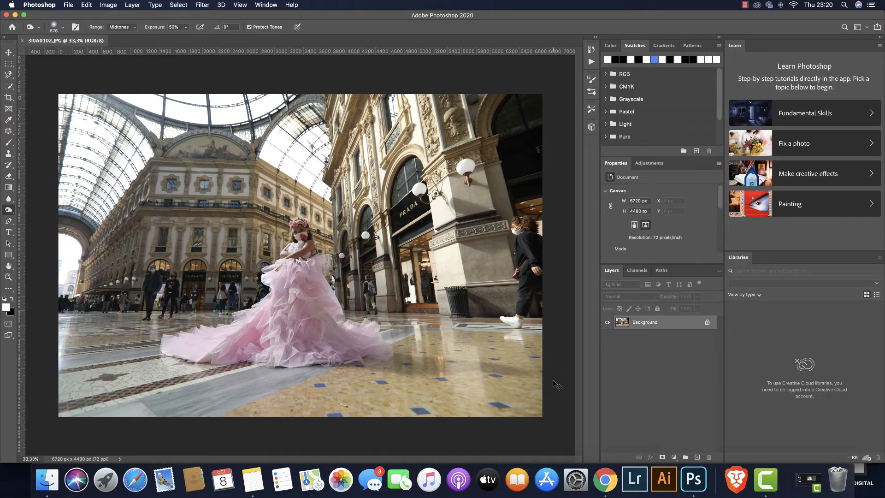
pyautogui.press('super+shift+a')
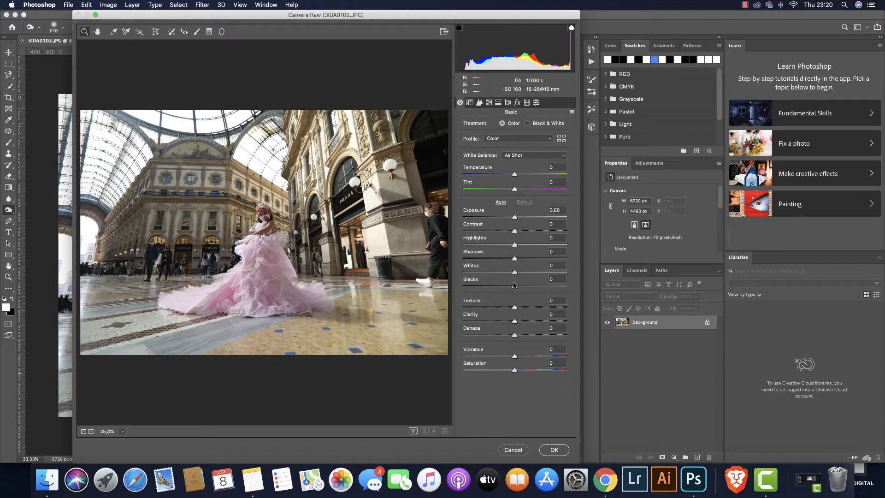
pyautogui.click(515, 272)
pyautogui.press('Up')
pyautogui.write('0')
pyautogui.moveTo(515, 259); pyautogui.dragTo(526, 287)
pyautogui.moveTo(515, 218); pyautogui.dragTo(525, 215)
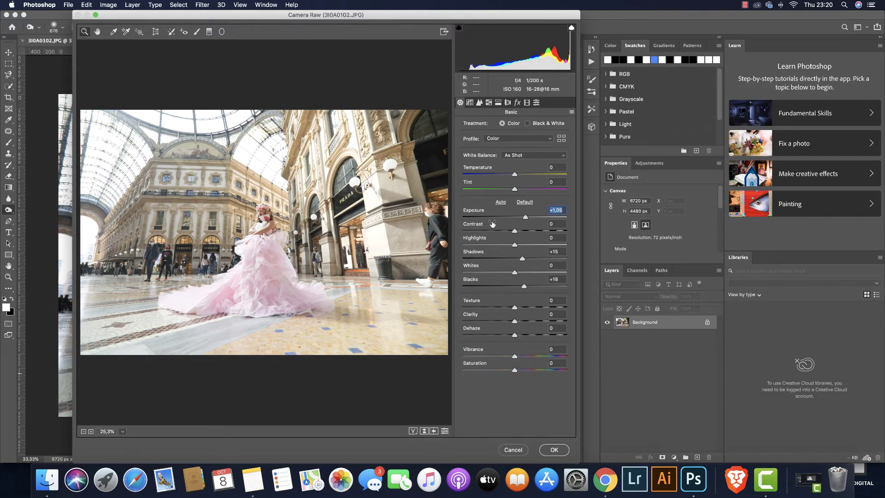
pyautogui.click(479, 102)
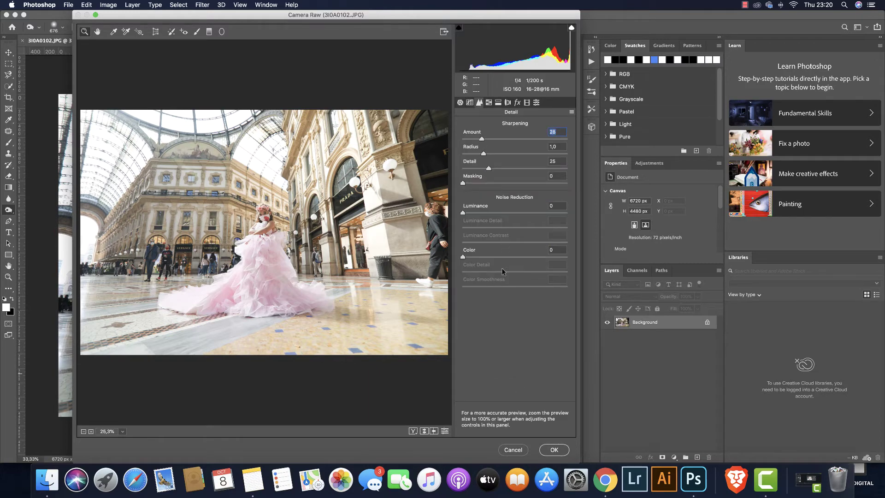
pyautogui.click(543, 449)
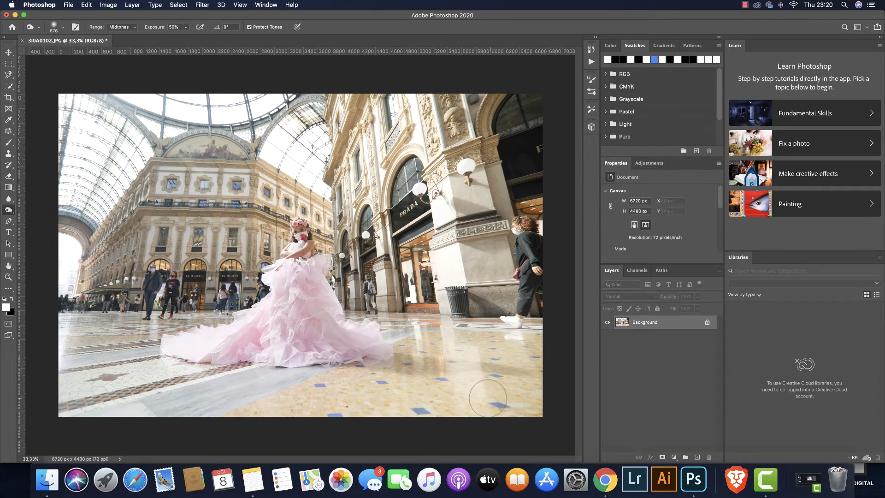
# Duplicate the Background layer with the California 5 Camera Raw preset applied to the copy, and set its opacity to 83%
pyautogui.moveTo(678, 325); pyautogui.dragTo(697, 457)
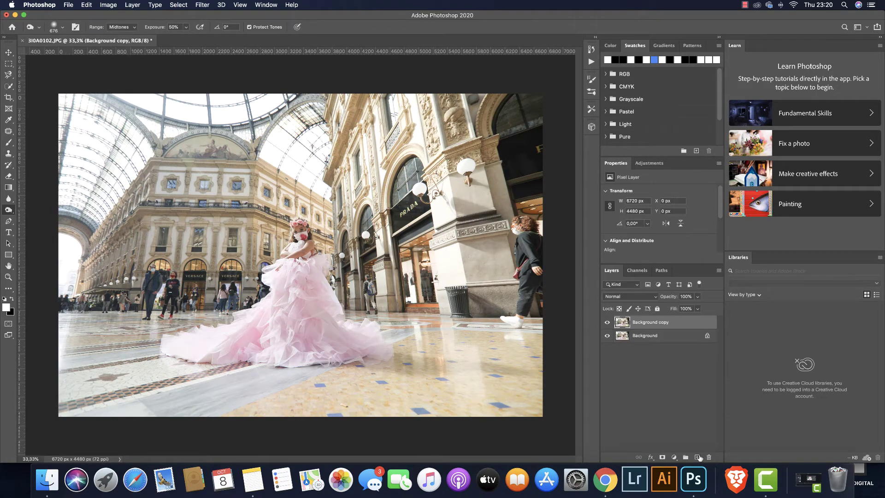
pyautogui.press('super+shift+a')
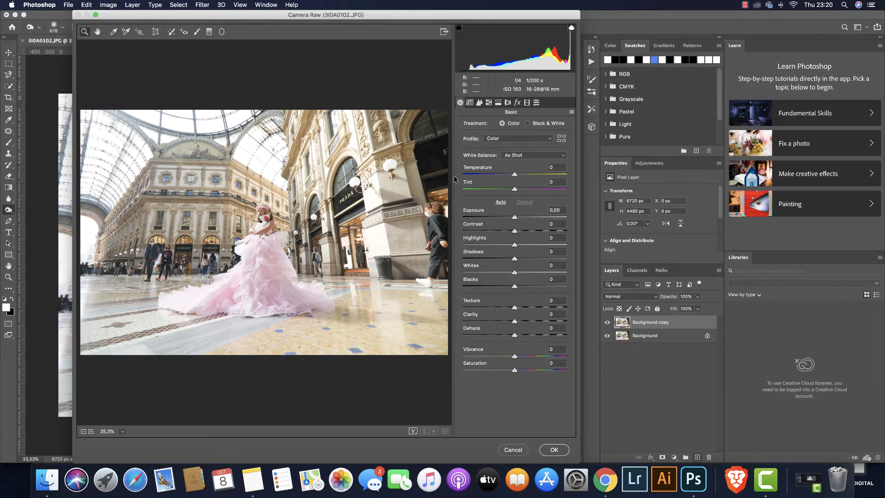
pyautogui.click(536, 103)
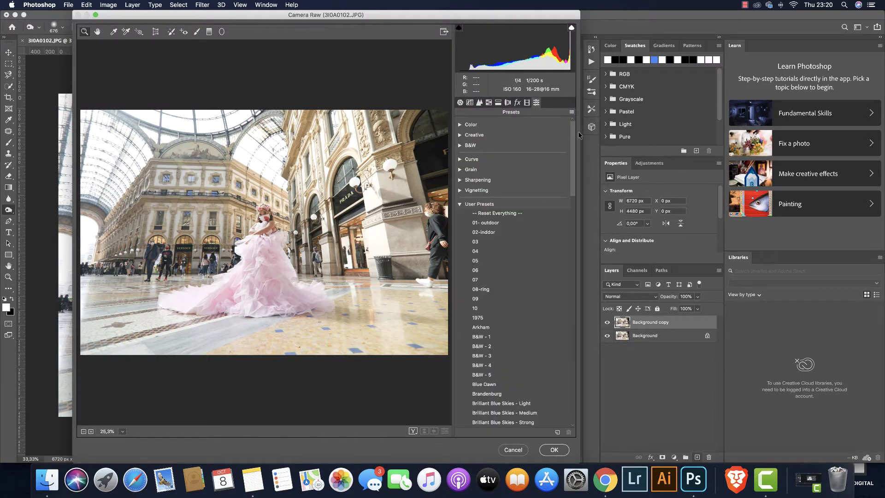
pyautogui.moveTo(573, 135); pyautogui.dragTo(574, 194)
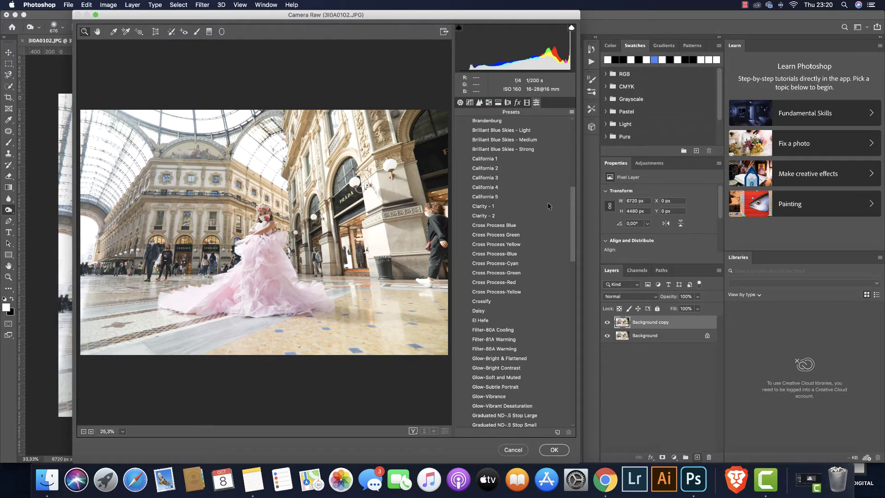
pyautogui.click(501, 198)
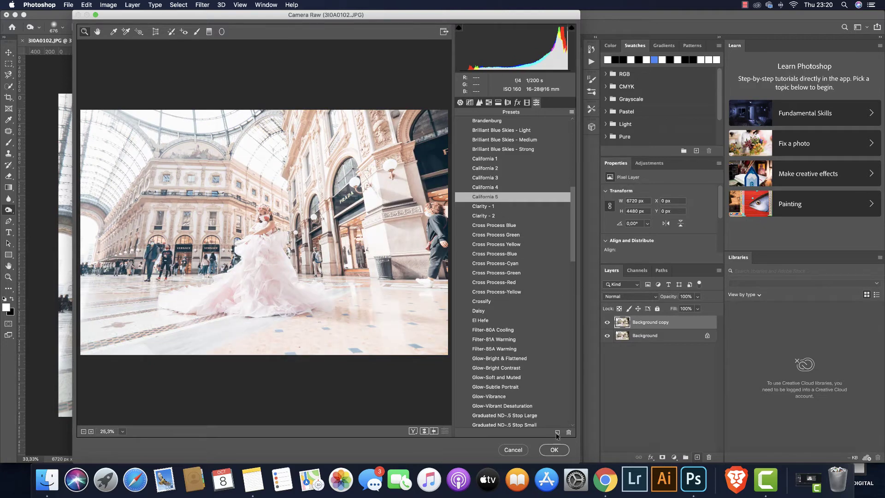
pyautogui.click(551, 450)
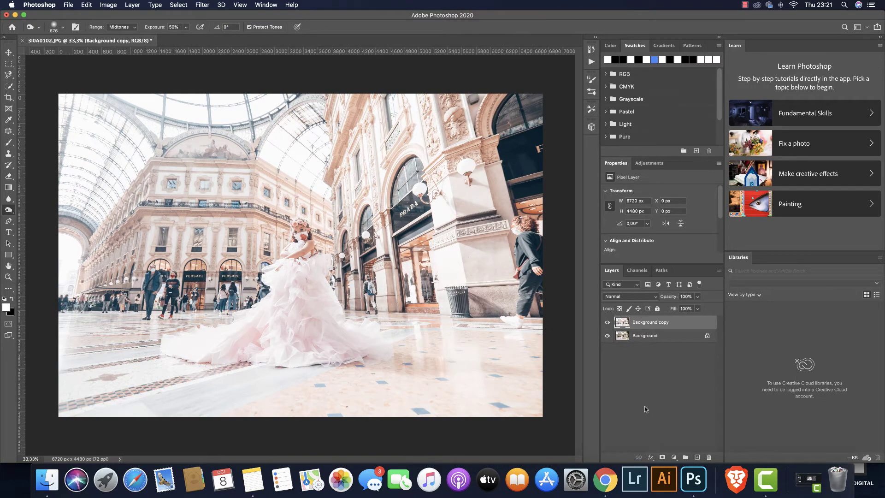
pyautogui.moveTo(674, 298)
pyautogui.mouseDown()
pyautogui.moveTo(655, 298)
pyautogui.moveTo(665, 299)
pyautogui.mouseUp()
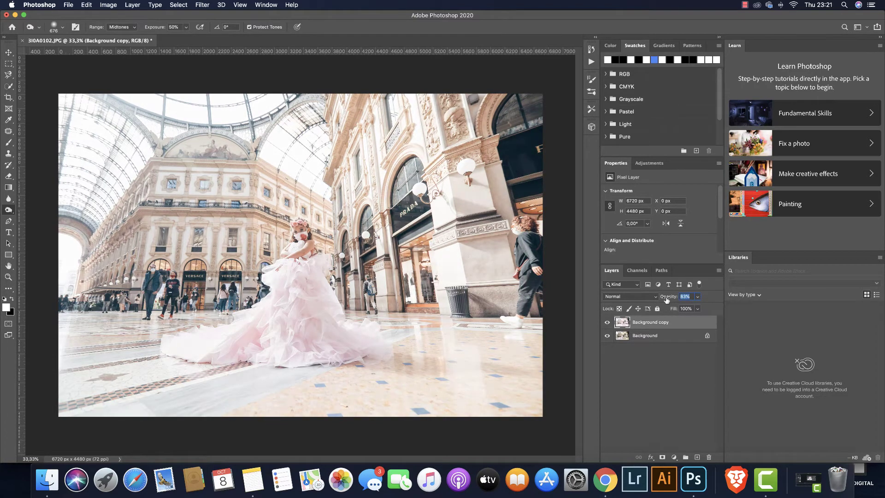
pyautogui.press('Return')
# Merge the 83% California 5 copy with the Background layer
pyautogui.keyDown('shift'); pyautogui.click(669, 340); pyautogui.keyUp('shift')
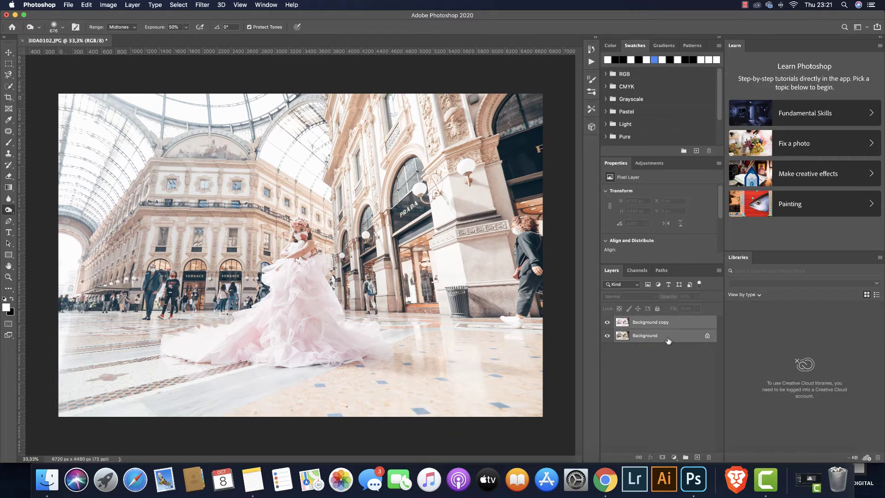
pyautogui.rightClick(669, 340)
pyautogui.click(686, 406)
# Duplicate the merged Background layer, apply Camera Raw user preset 05 to the copy and compare it with the layer below
pyautogui.moveTo(683, 325); pyautogui.dragTo(698, 457)
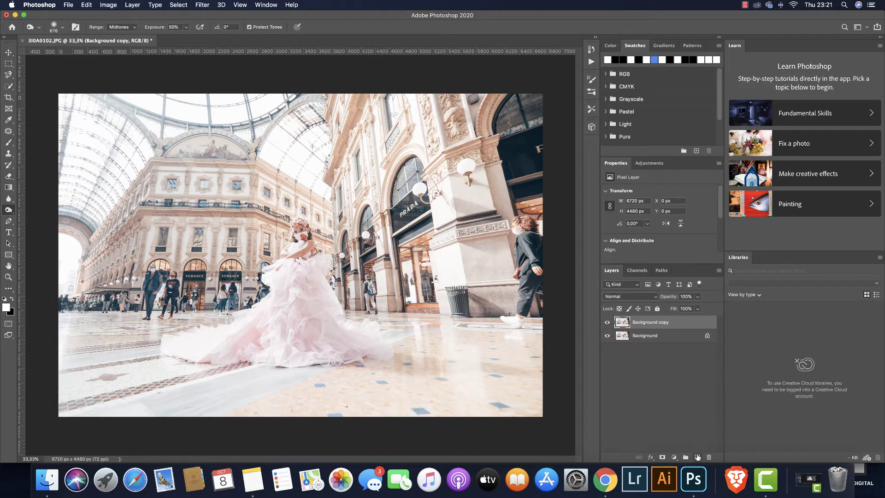
pyautogui.press('super+shift+a')
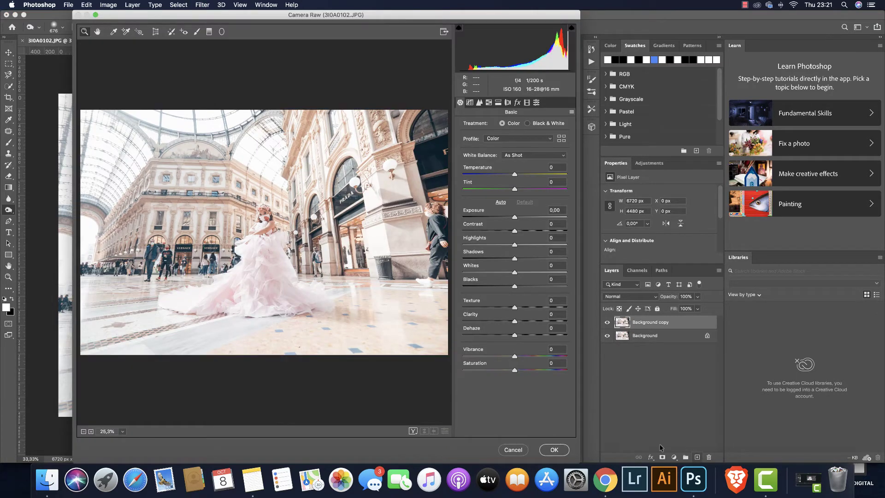
pyautogui.click(537, 102)
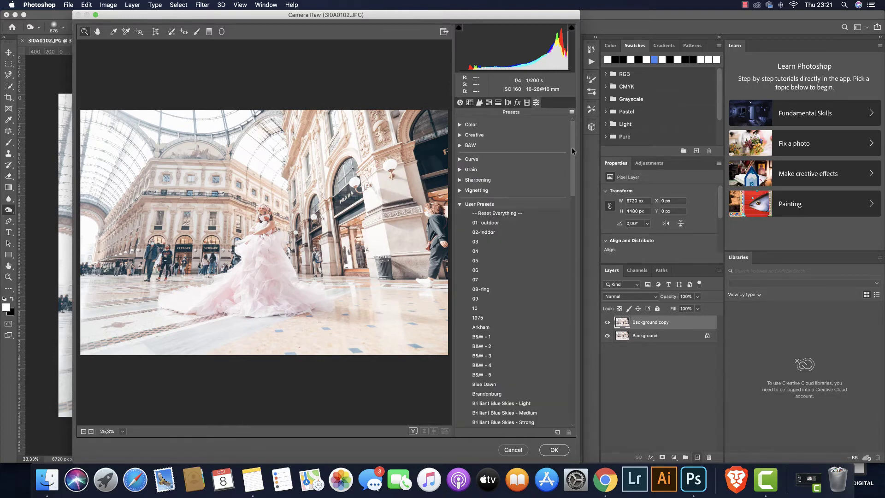
pyautogui.click(531, 260)
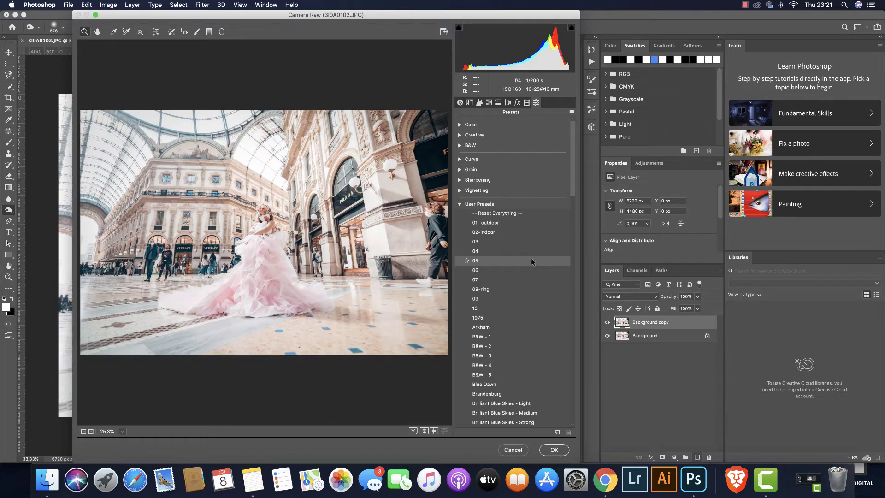
pyautogui.click(553, 450)
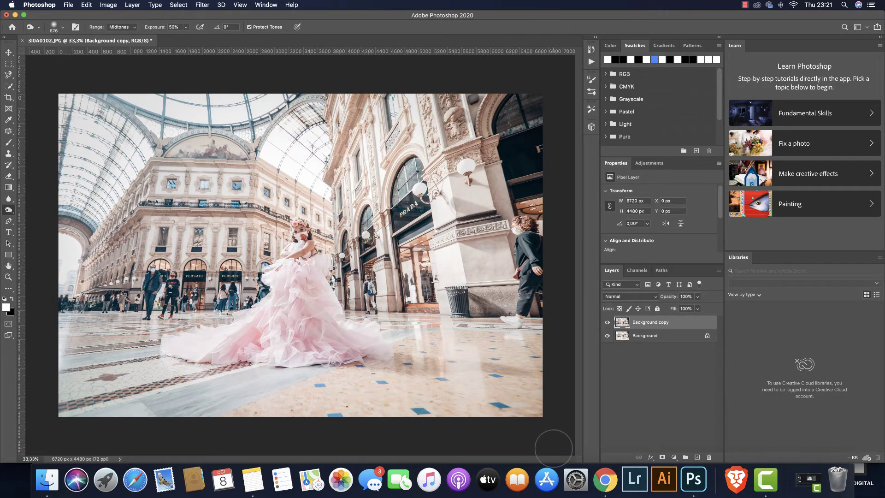
pyautogui.click(608, 323)
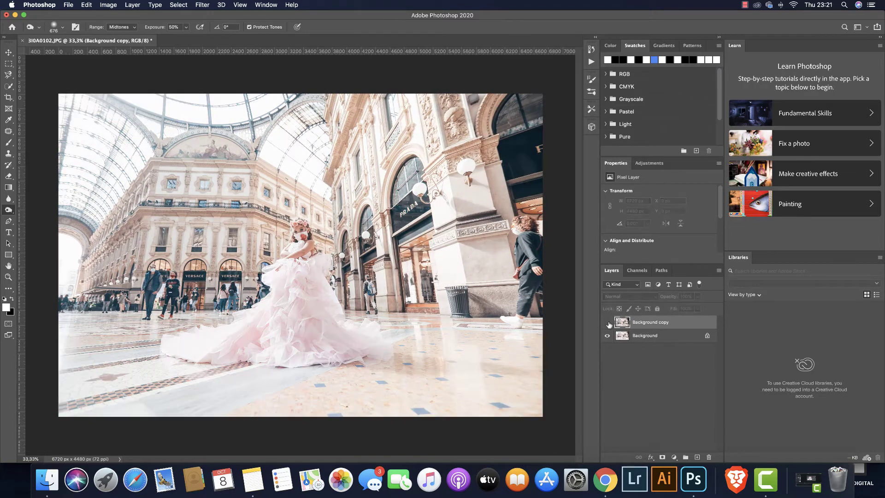
pyautogui.click(608, 323)
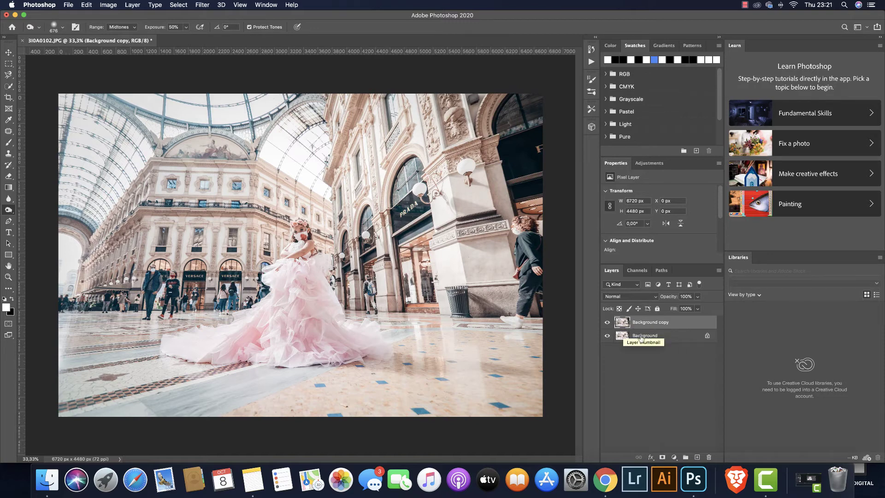
# Merge the copy carrying preset 05 with the Background layer
pyautogui.keyDown('shift'); pyautogui.click(683, 342); pyautogui.keyUp('shift')
pyautogui.rightClick(683, 342)
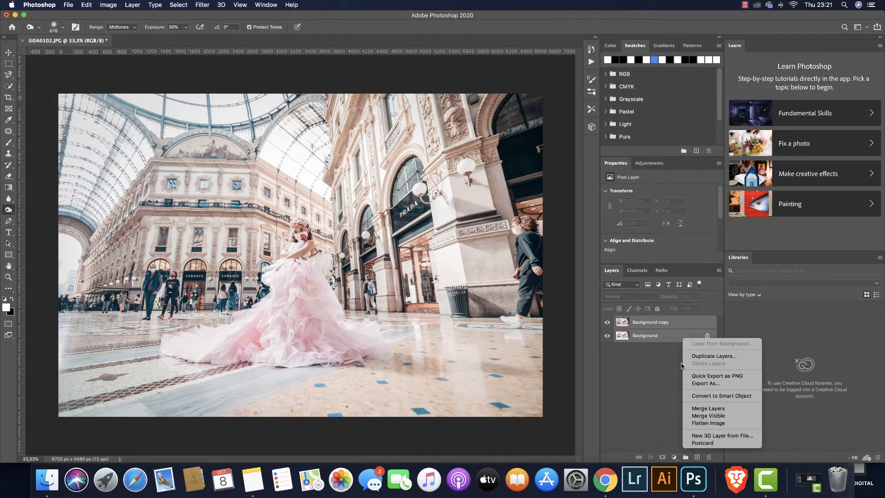
pyautogui.click(708, 409)
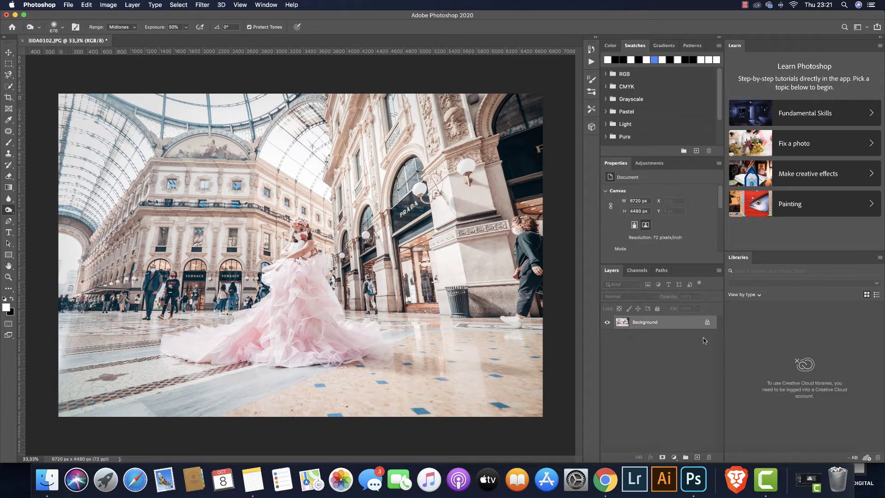
# Unlock the Background layer, scale it proportionally to 112.65% and shift it about 314 px left and 75 px up to crop out the passer-by
pyautogui.click(708, 323)
pyautogui.press('super+t')
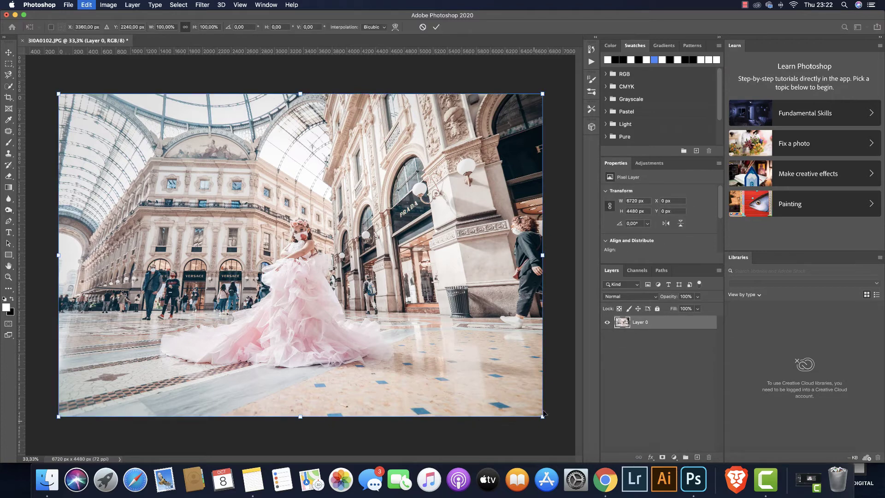
pyautogui.moveTo(541, 416); pyautogui.dragTo(587, 450)
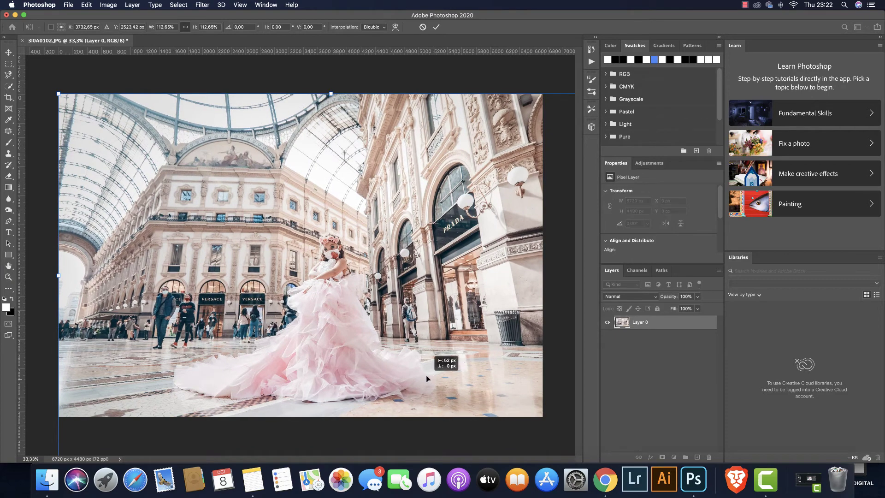
pyautogui.moveTo(426, 376); pyautogui.dragTo(422, 372)
pyautogui.moveTo(412, 376); pyautogui.dragTo(411, 375)
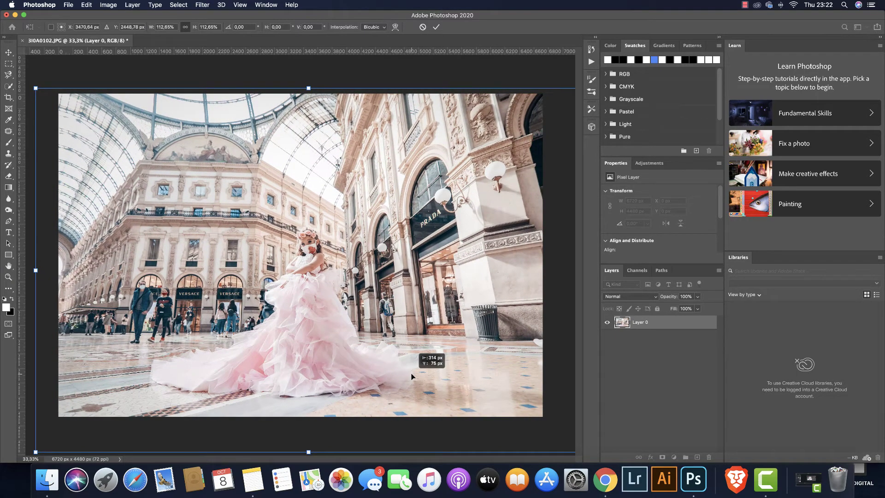
pyautogui.moveTo(412, 376); pyautogui.dragTo(412, 376)
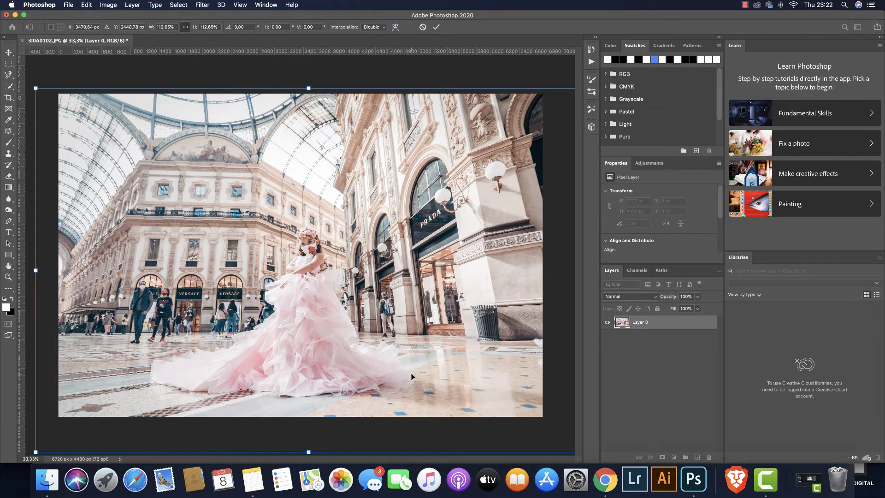
pyautogui.press('Return')
pyautogui.press('o')
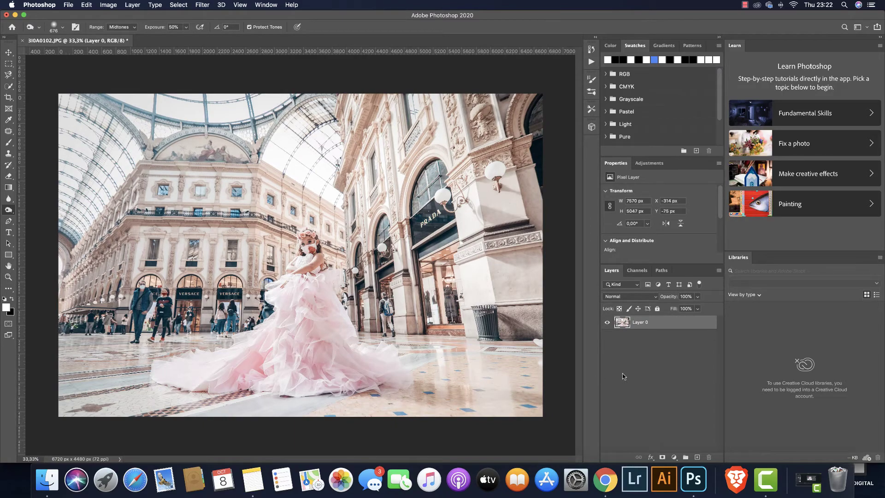
pyautogui.rightClick(655, 369)
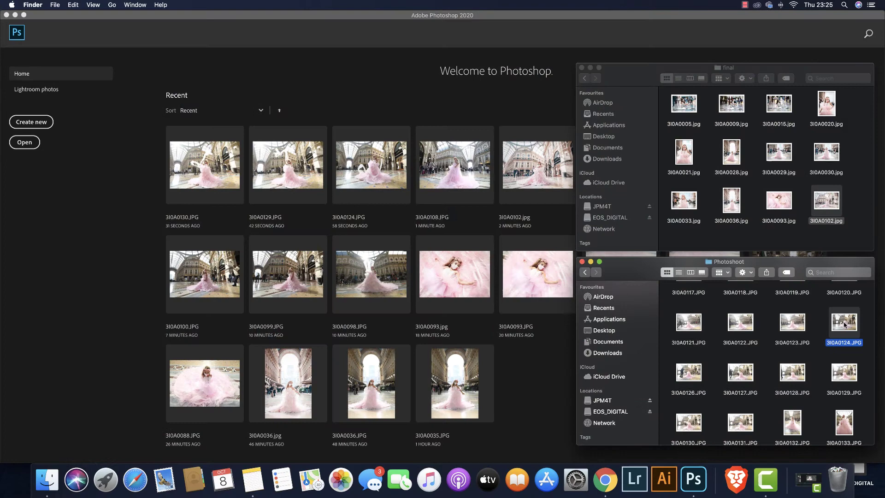
# Open 3I0A0124.JPG from the Photoshoot folder in Photoshop and apply Camera Raw with Exposure +0.50, Shadows +15, Blacks +18 and sharpening amount 33
pyautogui.moveTo(845, 325); pyautogui.dragTo(696, 486)
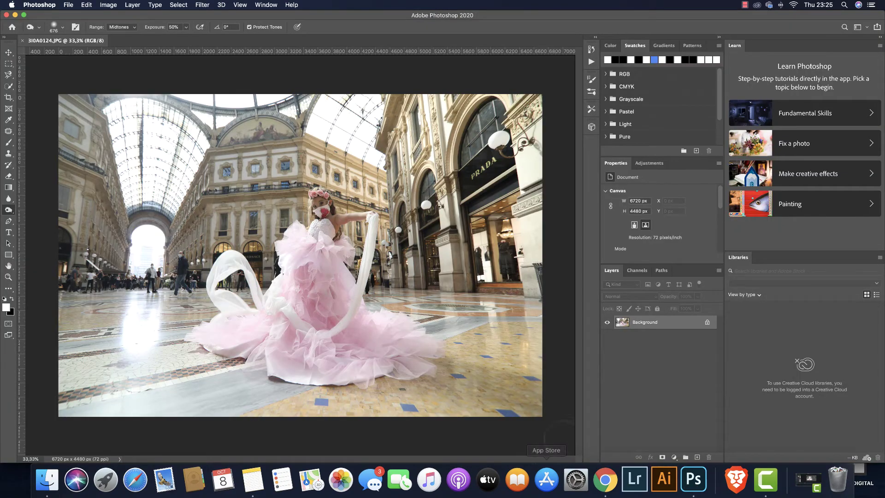
pyautogui.press('super+shift+a')
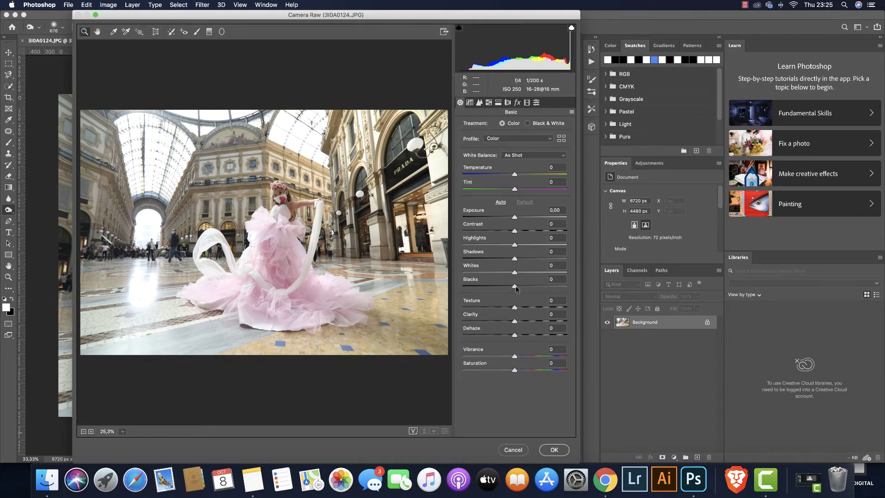
pyautogui.moveTo(515, 287); pyautogui.dragTo(525, 288)
pyautogui.moveTo(514, 258); pyautogui.dragTo(524, 260)
pyautogui.moveTo(514, 216); pyautogui.dragTo(521, 219)
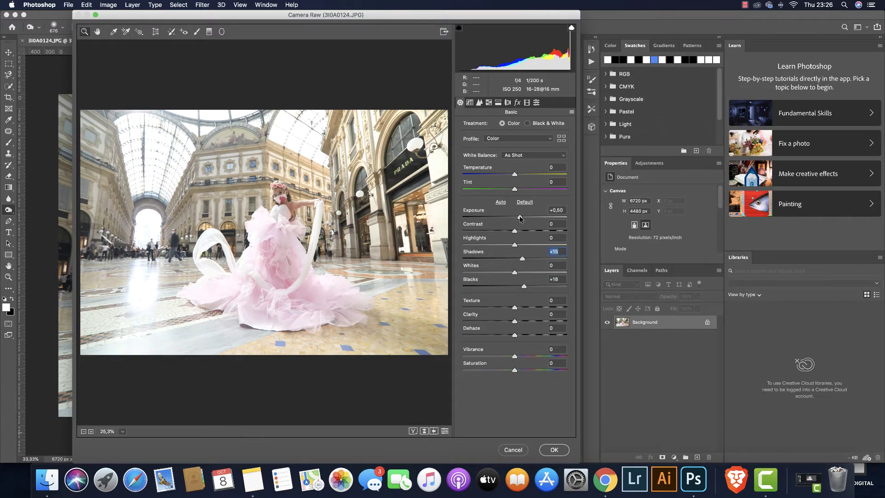
pyautogui.click(480, 101)
pyautogui.moveTo(463, 139); pyautogui.dragTo(485, 142)
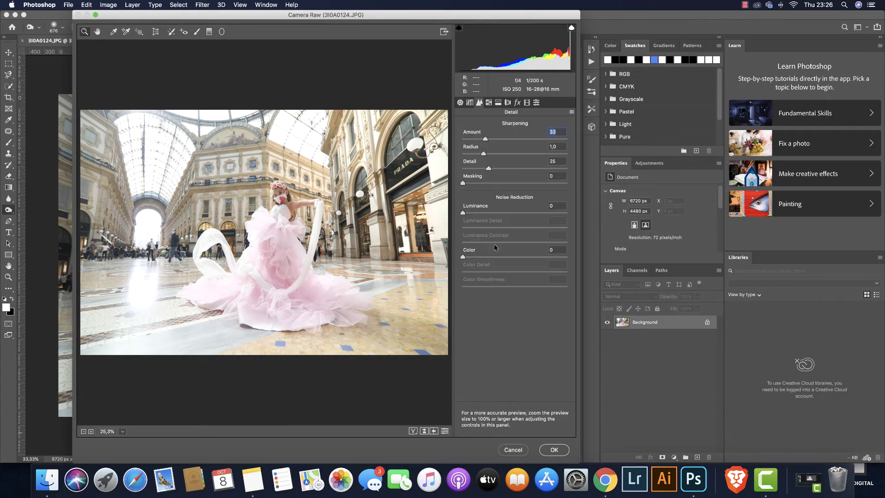
pyautogui.click(553, 450)
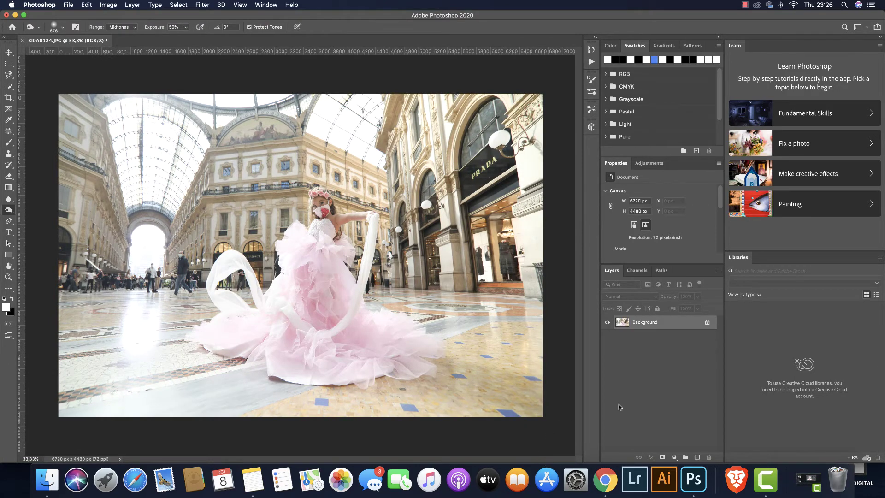
# Apply the California 5 Camera Raw preset to a duplicate of the 3I0A0124.JPG Background layer and lower the copy's opacity to 76%
pyautogui.moveTo(664, 329); pyautogui.dragTo(697, 456)
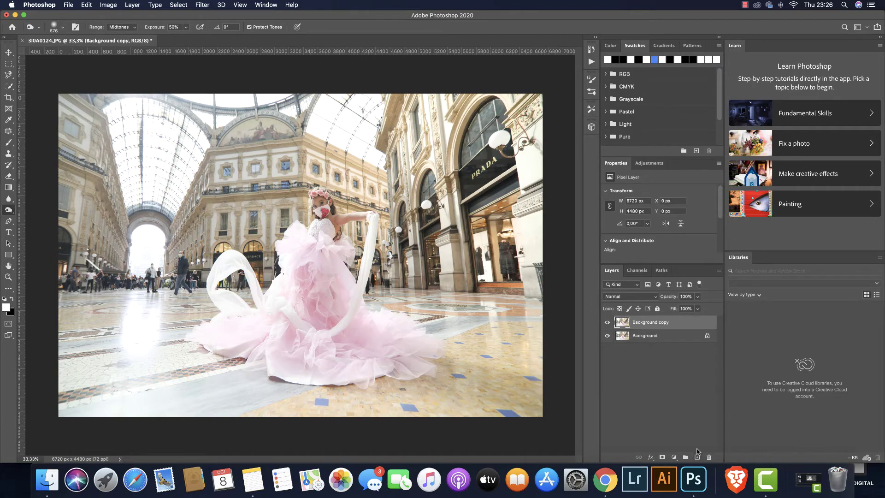
pyautogui.press('super+shift+x')
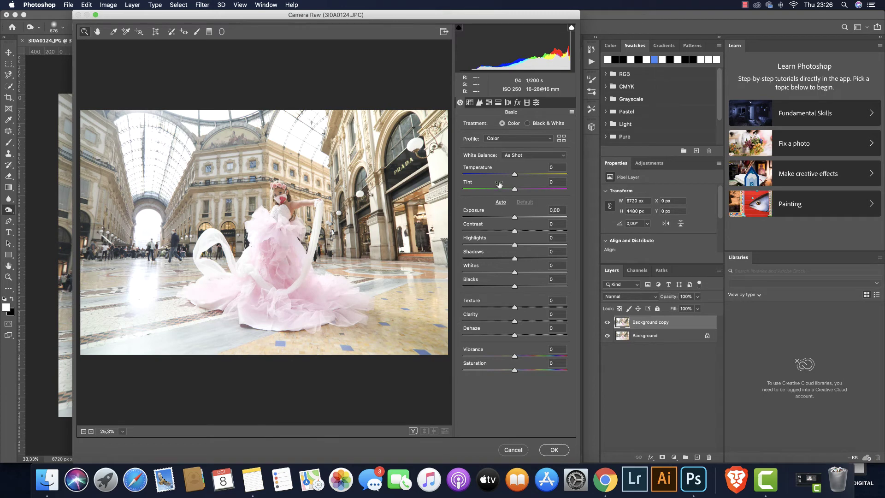
pyautogui.click(536, 103)
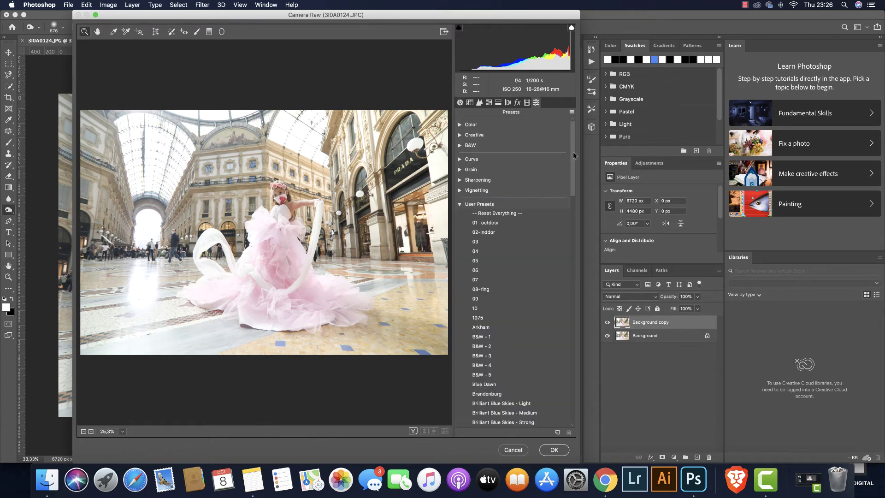
pyautogui.moveTo(573, 134); pyautogui.dragTo(576, 190)
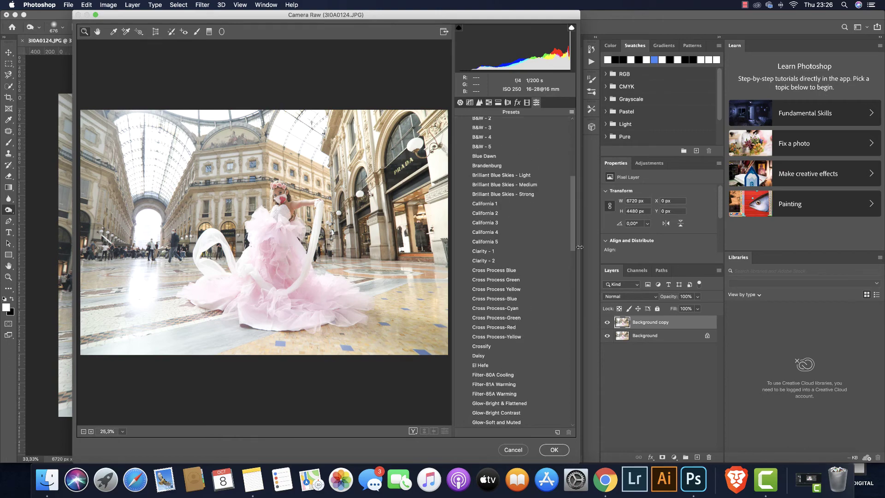
pyautogui.click(498, 242)
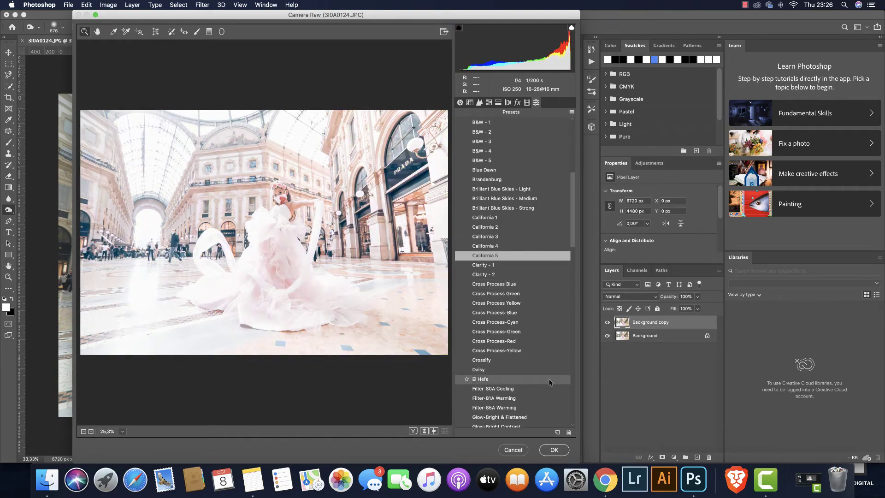
pyautogui.click(554, 449)
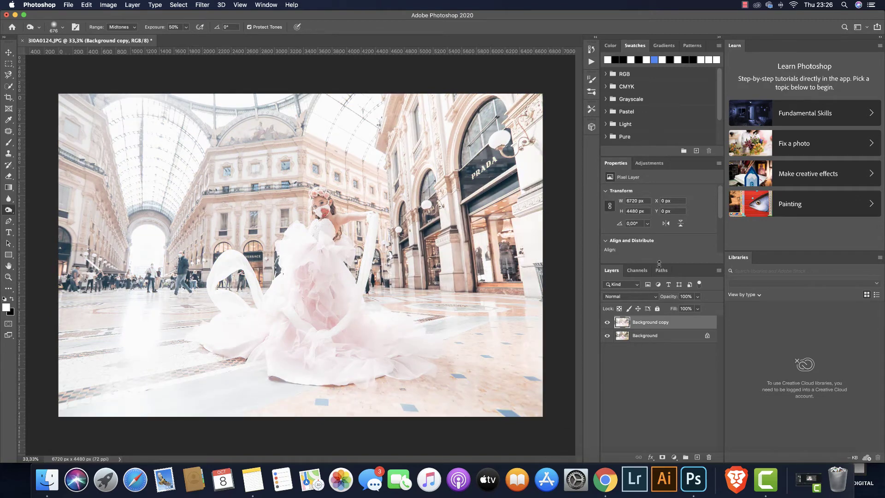
pyautogui.moveTo(671, 298); pyautogui.dragTo(662, 298)
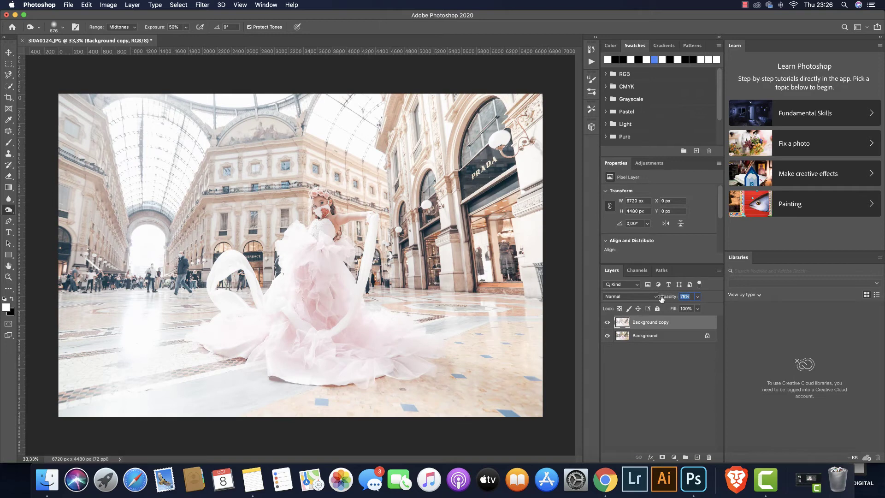
# Merge the copy carrying the California 5 preset with the Background layer
pyautogui.moveTo(661, 299); pyautogui.dragTo(658, 299)
pyautogui.keyDown('shift'); pyautogui.click(665, 342); pyautogui.keyUp('shift')
pyautogui.rightClick(664, 339)
pyautogui.click(696, 408)
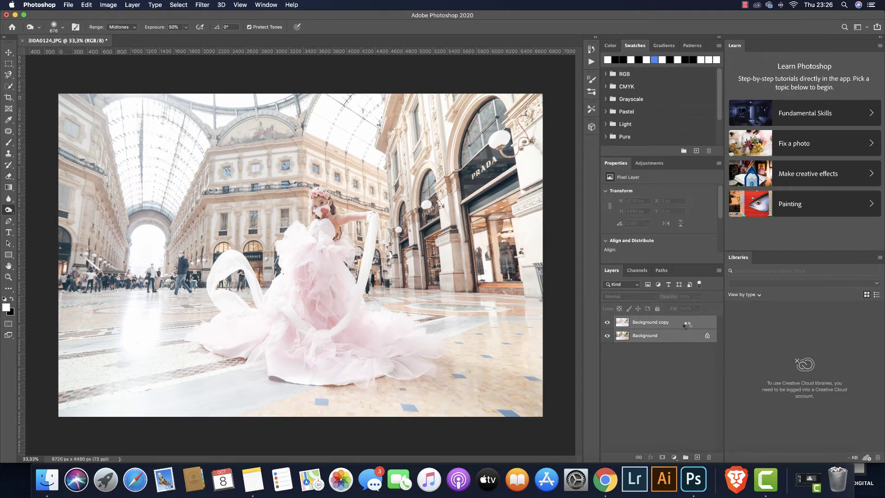
# Duplicate the merged Background layer and apply Camera Raw to the copy with preset 05 and sharpening amount 27
pyautogui.moveTo(687, 323); pyautogui.dragTo(698, 456)
pyautogui.press('shift+super+a')
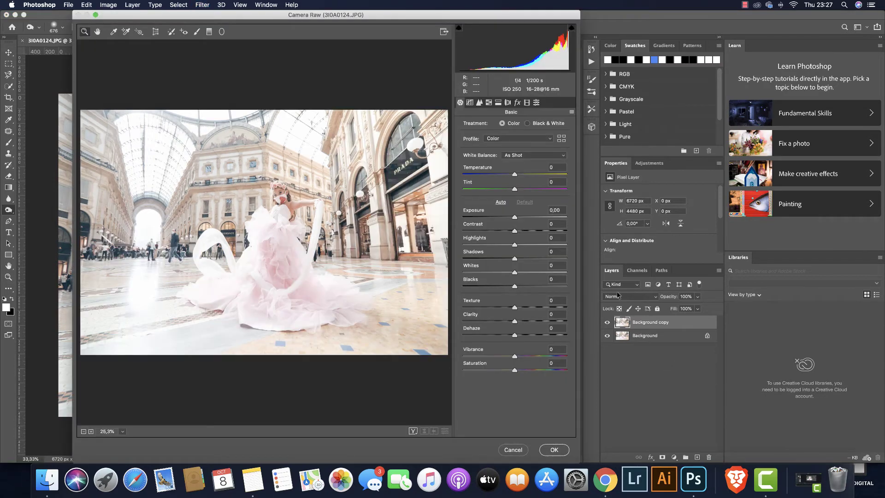
pyautogui.click(536, 102)
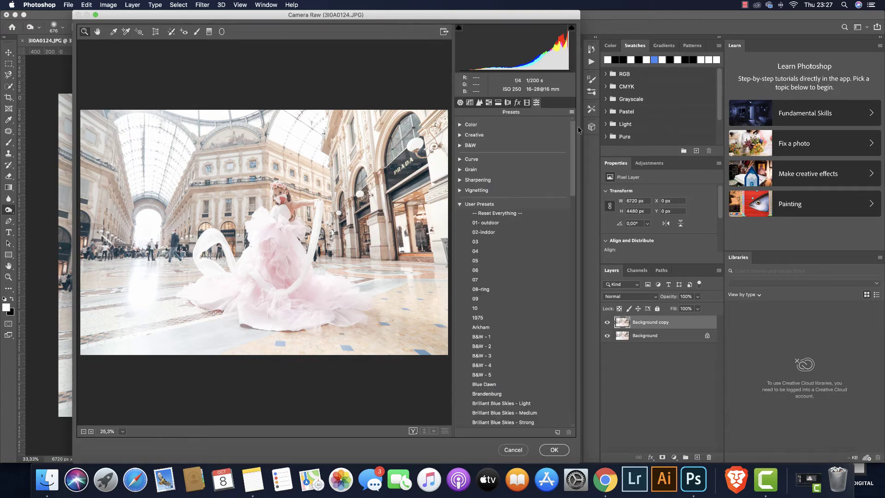
pyautogui.click(481, 261)
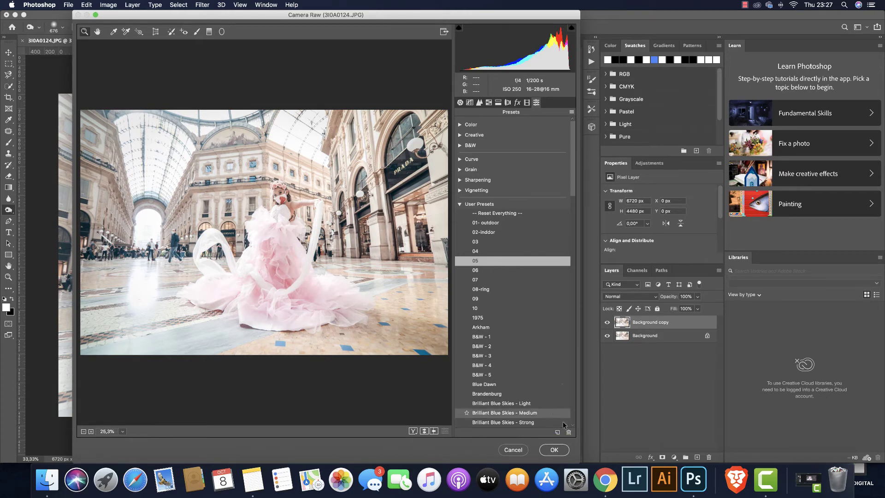
pyautogui.click(480, 102)
pyautogui.click(482, 139)
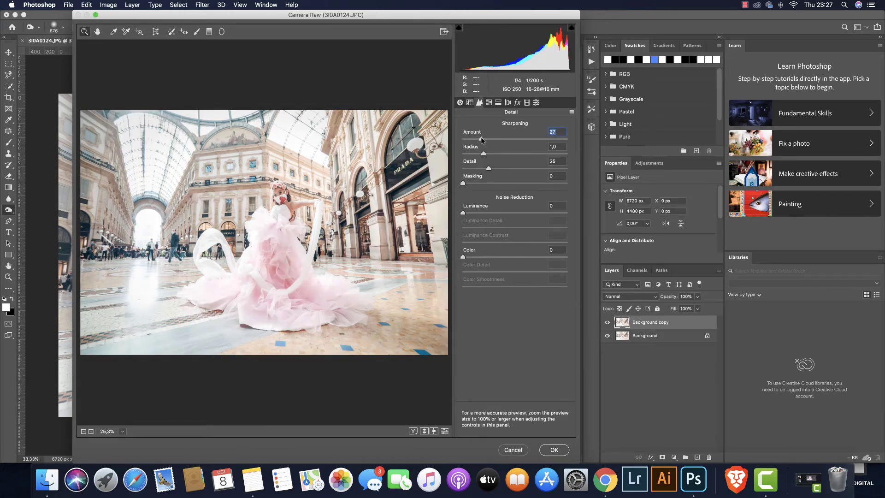
pyautogui.click(549, 449)
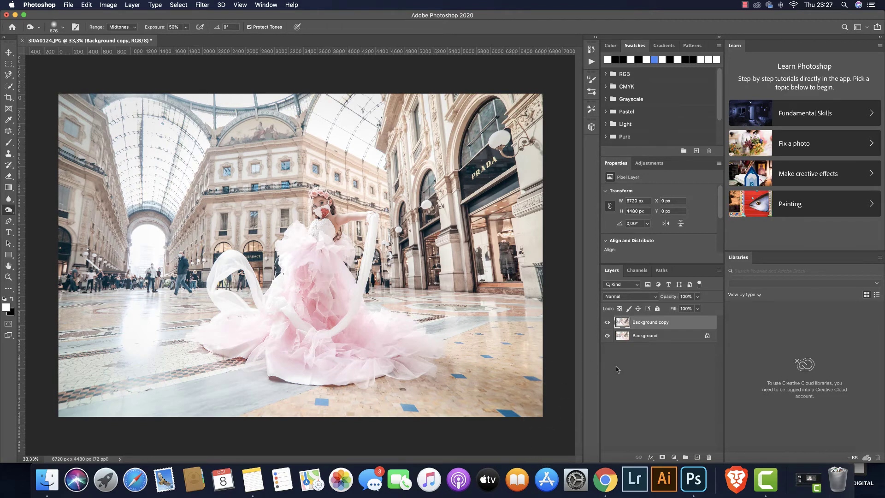
# Compare the photo with and without the preset 05 copy, then merge the copy with the Background layer
pyautogui.click(607, 322)
pyautogui.click(609, 323)
pyautogui.keyDown('shift'); pyautogui.click(669, 338); pyautogui.keyUp('shift')
pyautogui.rightClick(670, 339)
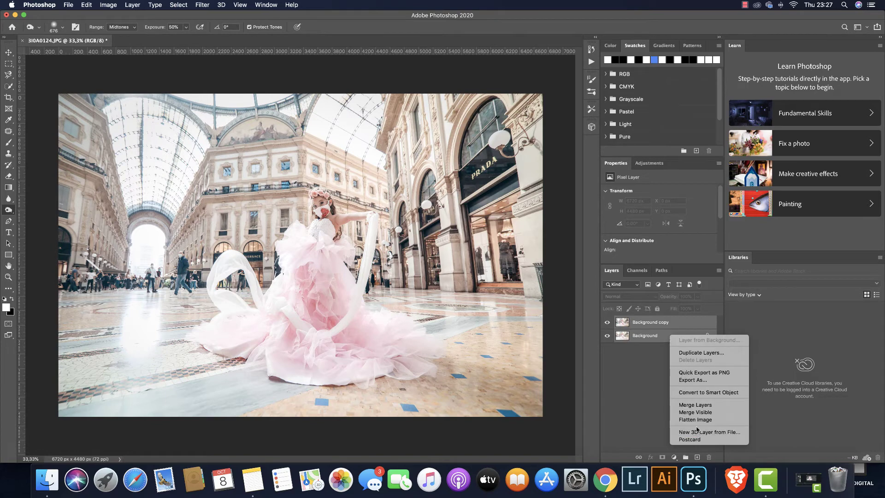
pyautogui.click(697, 404)
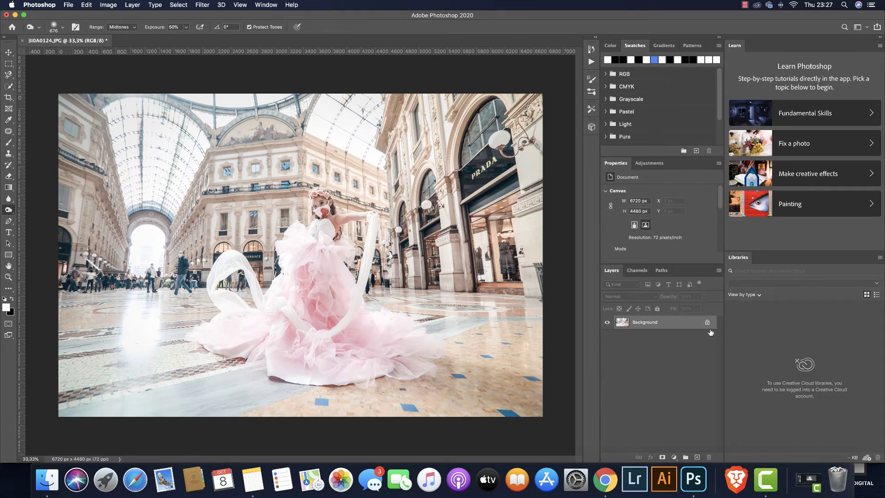
# Unlock the Background layer, scale it proportionally to 107.77% from its upper-right corner, and flatten the image
pyautogui.click(707, 323)
pyautogui.hotkey('ctrl', 't')
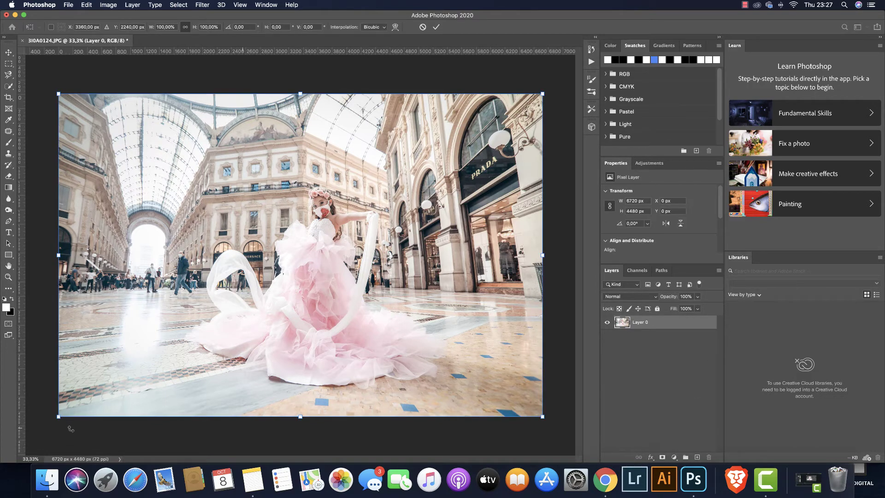
pyautogui.moveTo(55, 419); pyautogui.dragTo(19, 440)
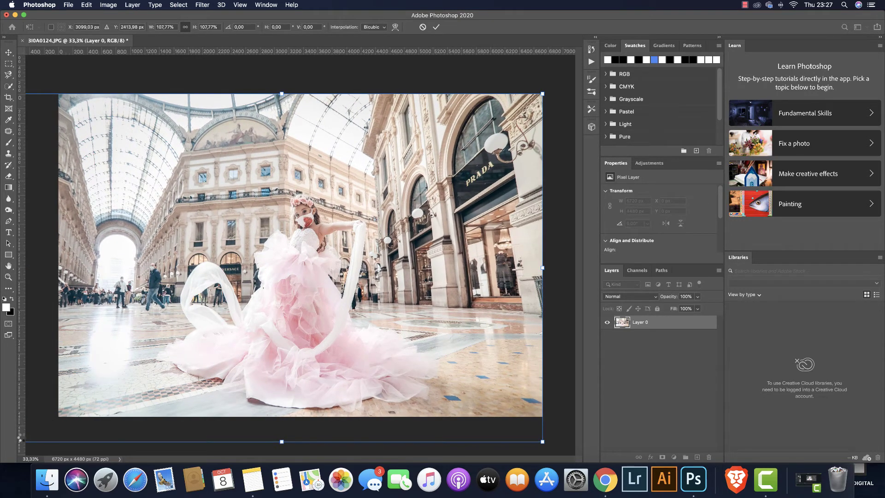
pyautogui.press('Return')
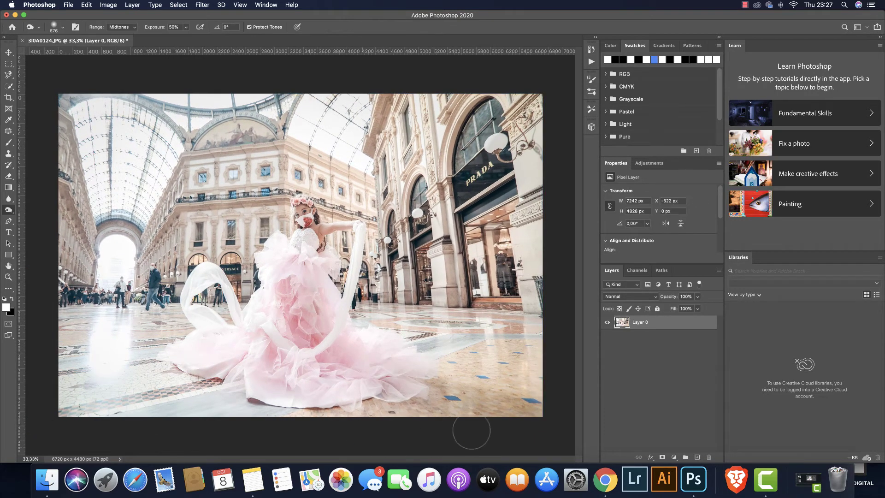
pyautogui.rightClick(678, 328)
pyautogui.click(696, 357)
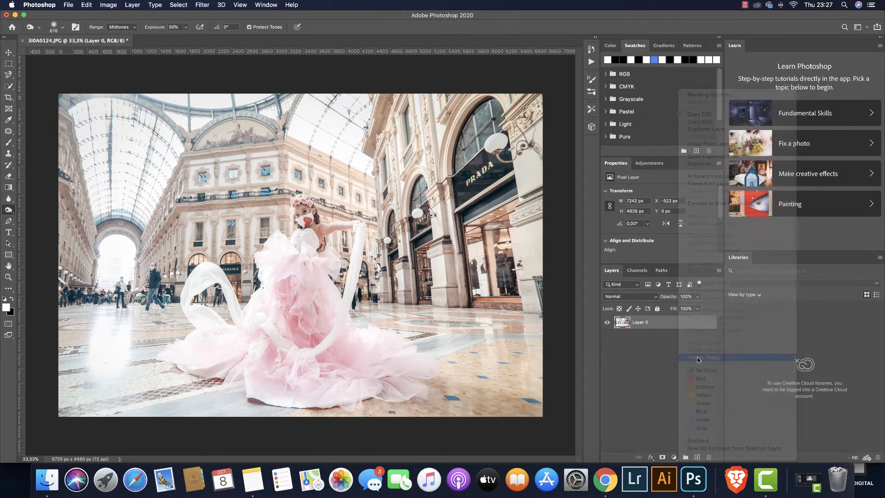
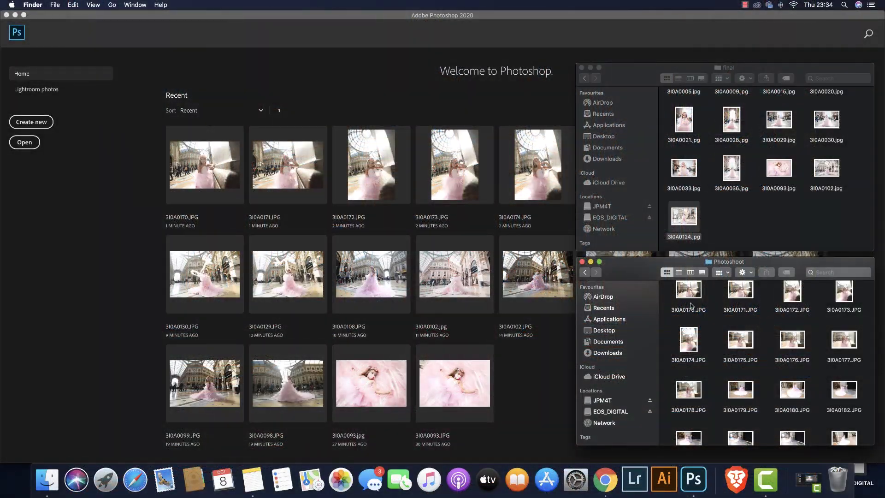
# Open 3I0A0170.JPG from the Photoshoot folder in Photoshop and apply Camera Raw with Exposure +0.25, Shadows +11, Blacks +12 and sharpening amount 28
pyautogui.moveTo(689, 289); pyautogui.dragTo(695, 479)
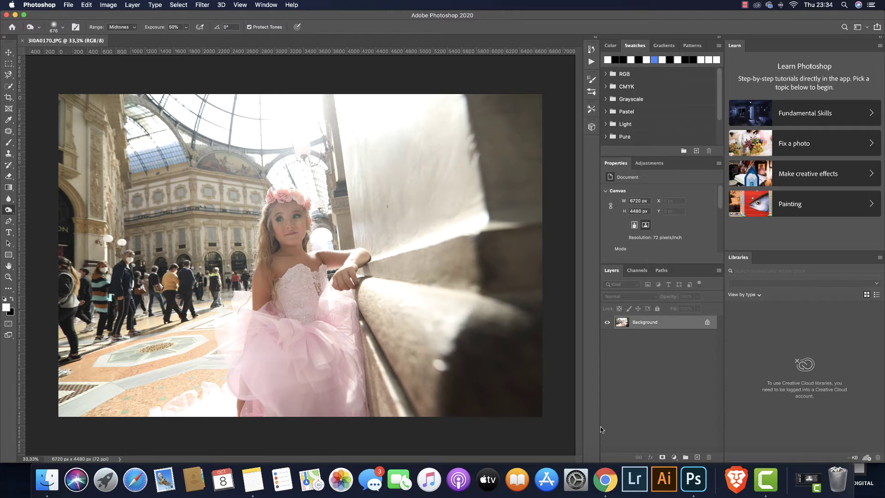
pyautogui.press('super+shift+a')
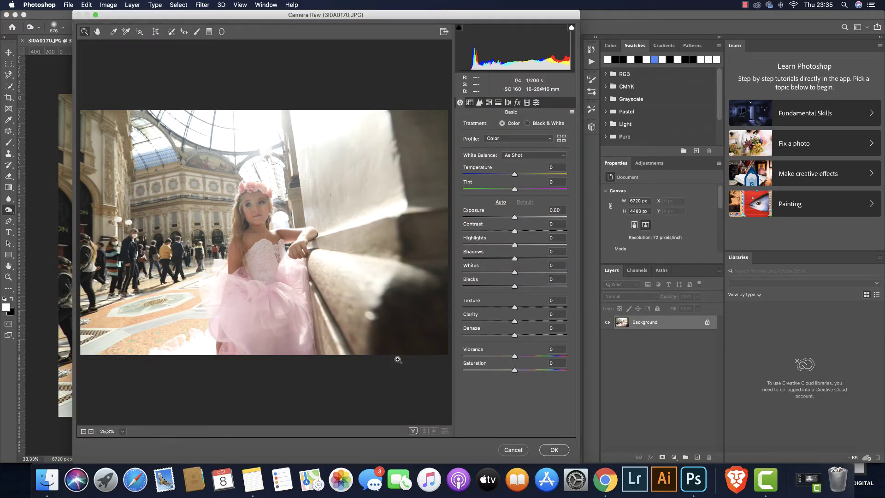
pyautogui.moveTo(519, 260); pyautogui.dragTo(521, 287)
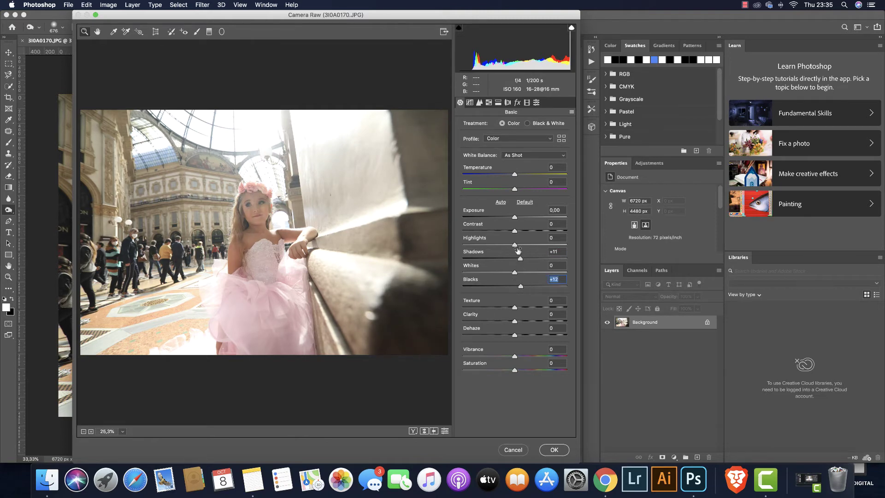
pyautogui.moveTo(517, 219); pyautogui.dragTo(517, 219)
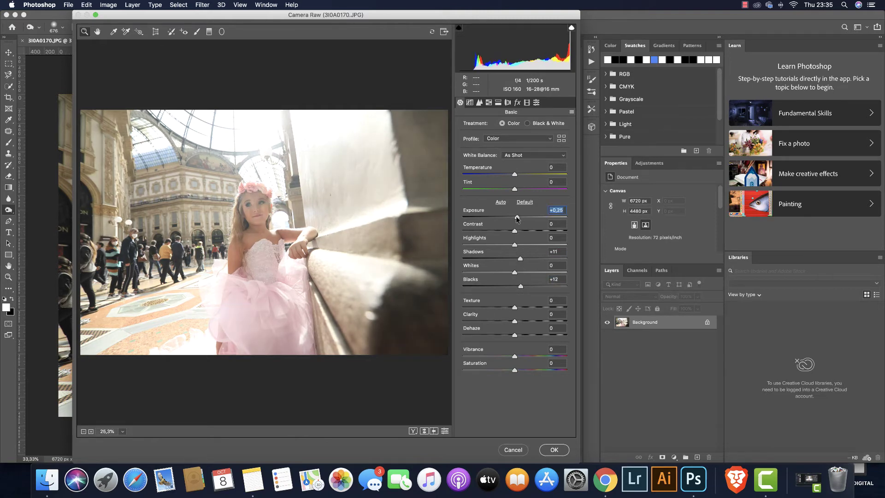
pyautogui.click(479, 103)
pyautogui.click(482, 139)
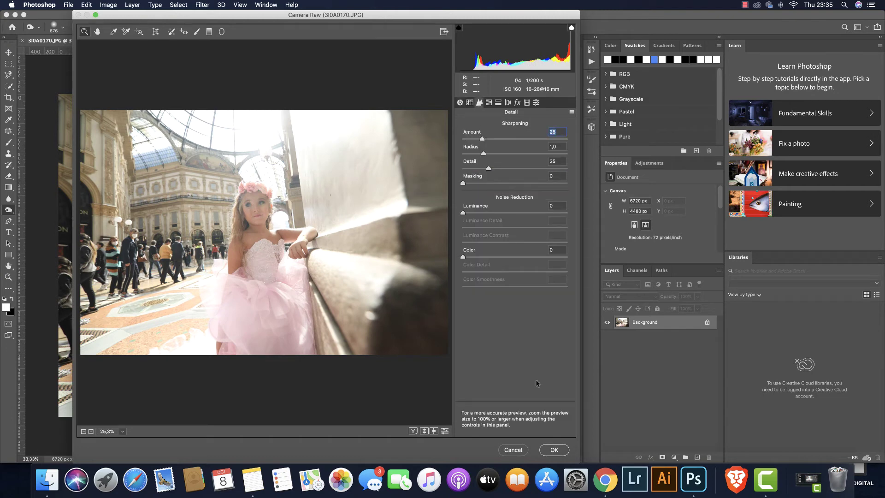
pyautogui.click(554, 449)
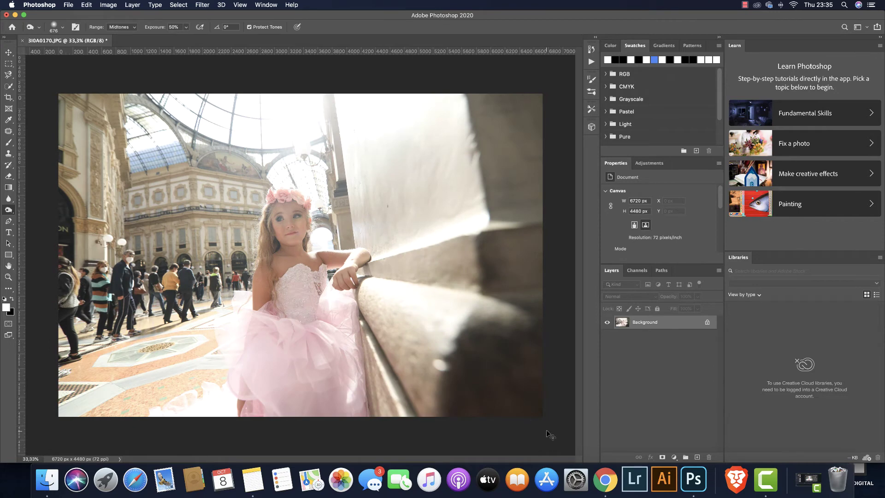
pyautogui.press('super+shift+a')
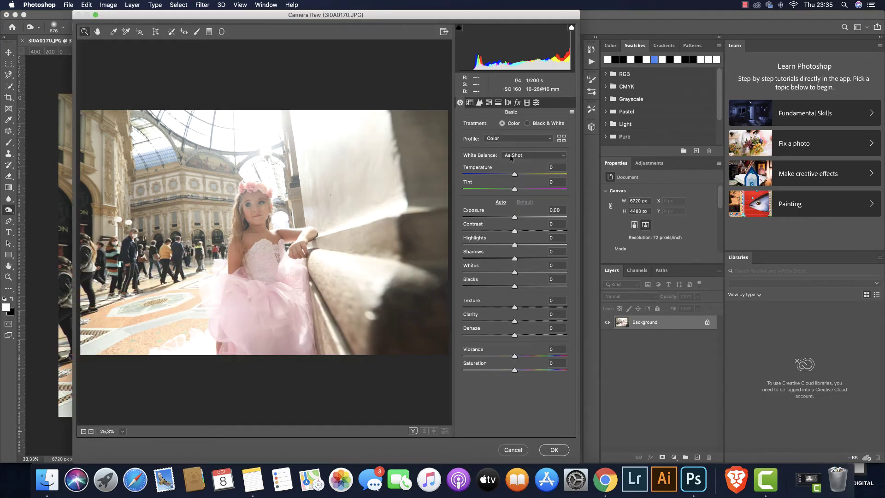
pyautogui.click(537, 102)
pyautogui.moveTo(576, 131); pyautogui.dragTo(579, 299)
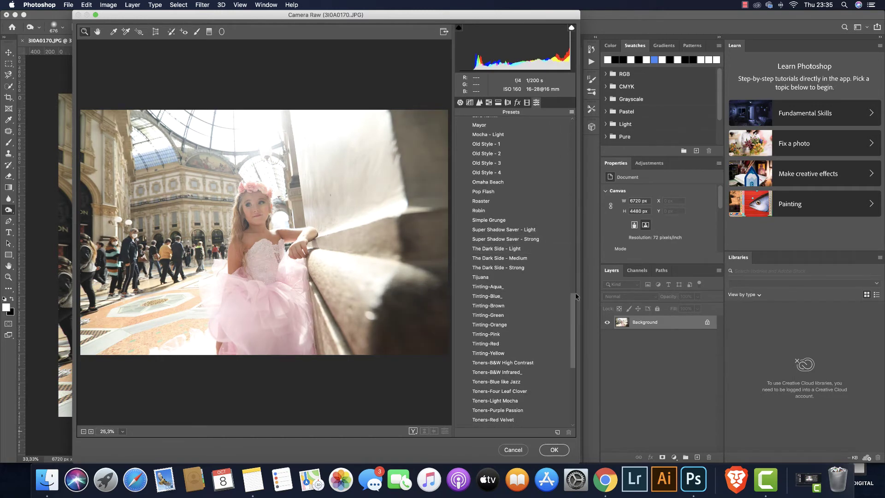
pyautogui.moveTo(576, 297); pyautogui.dragTo(574, 184)
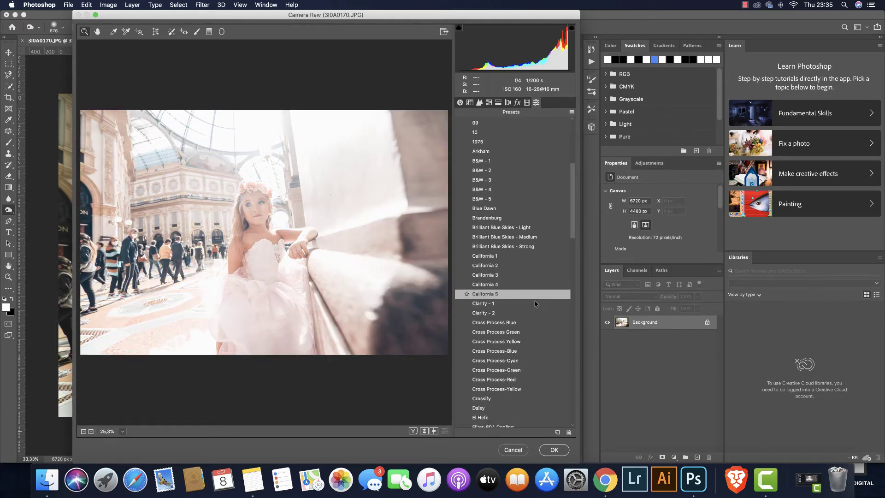
pyautogui.click(535, 299)
pyautogui.click(564, 452)
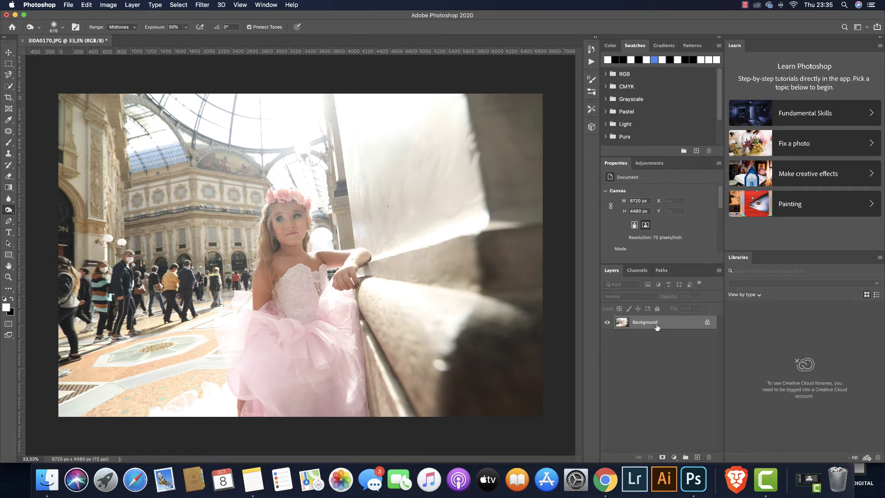
# Apply the California 5 Camera Raw preset to a duplicate of the 3I0A0170.JPG Background layer and lower the copy's opacity to 69%
pyautogui.moveTo(654, 323); pyautogui.dragTo(697, 457)
pyautogui.press('super+shift+a')
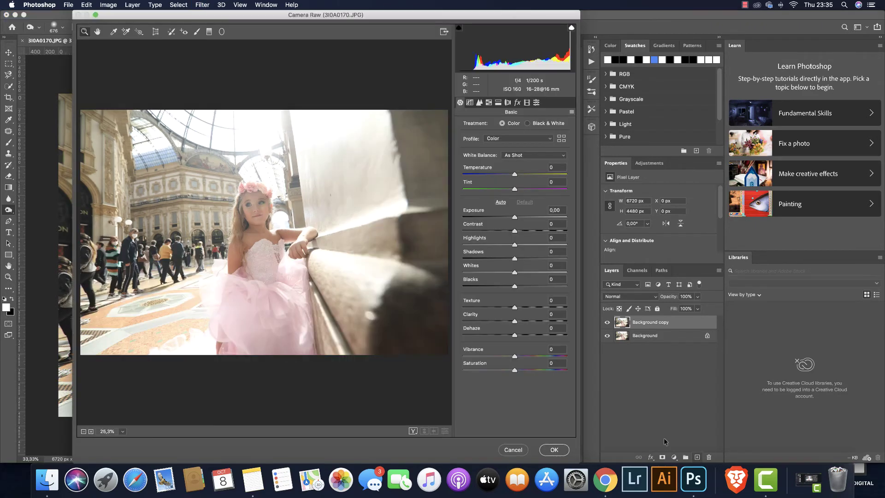
pyautogui.click(536, 102)
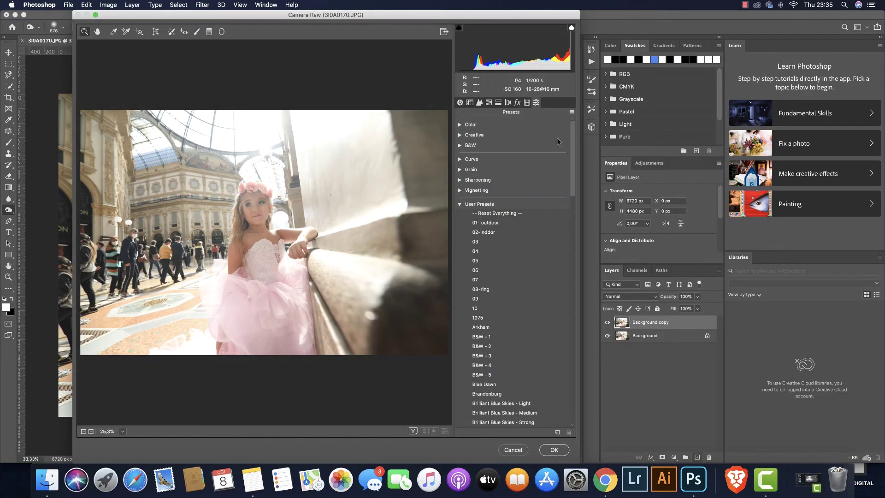
pyautogui.moveTo(573, 136); pyautogui.dragTo(574, 178)
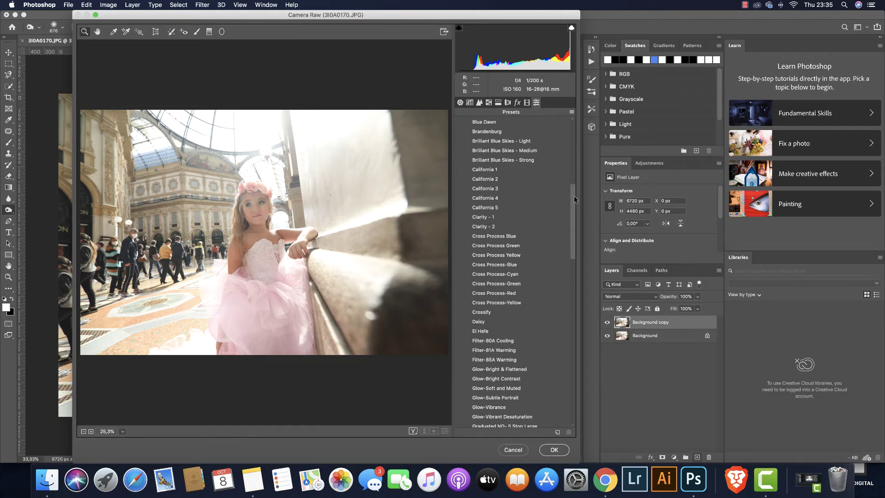
pyautogui.scroll(1, 574, 199)
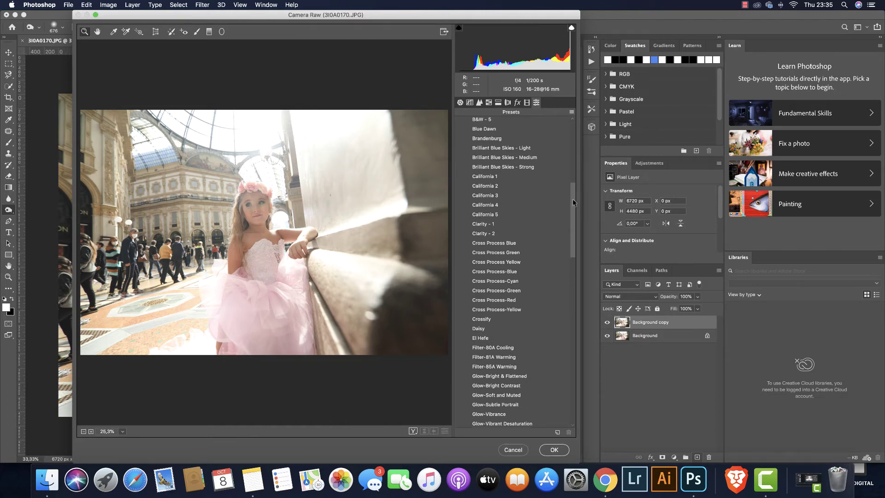
pyautogui.click(495, 215)
pyautogui.scroll(1, 495, 217)
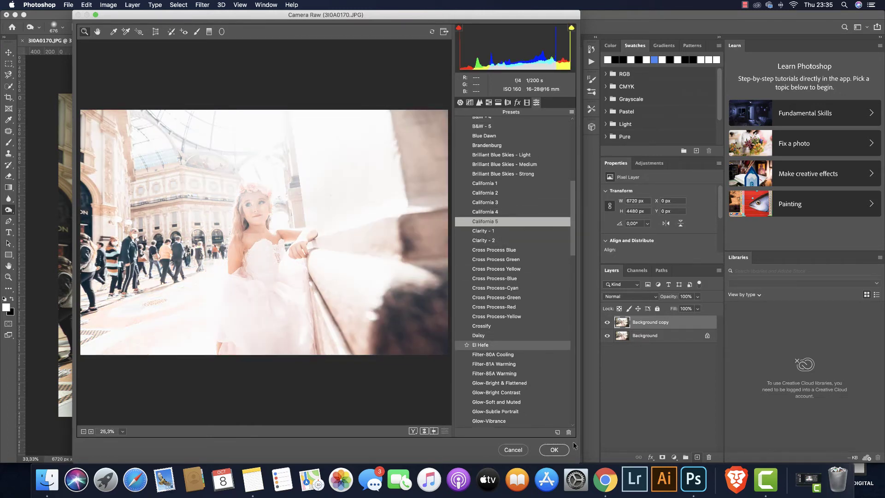
pyautogui.click(554, 450)
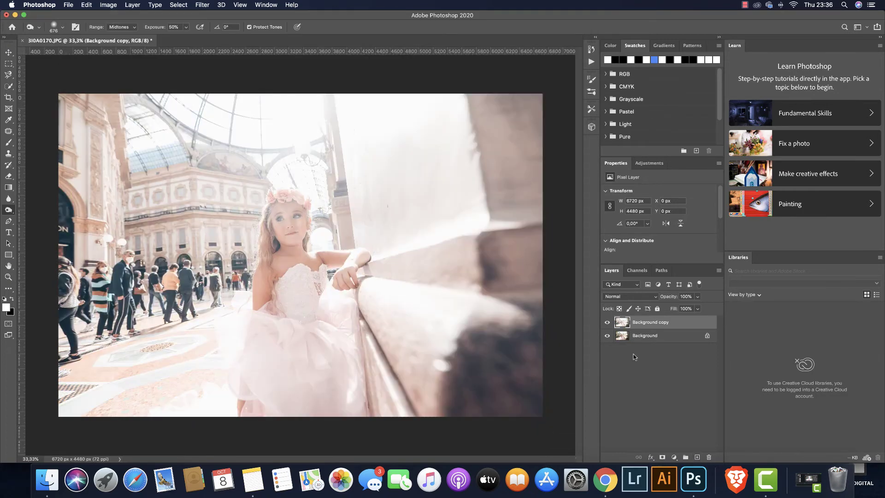
pyautogui.moveTo(669, 297); pyautogui.dragTo(657, 300)
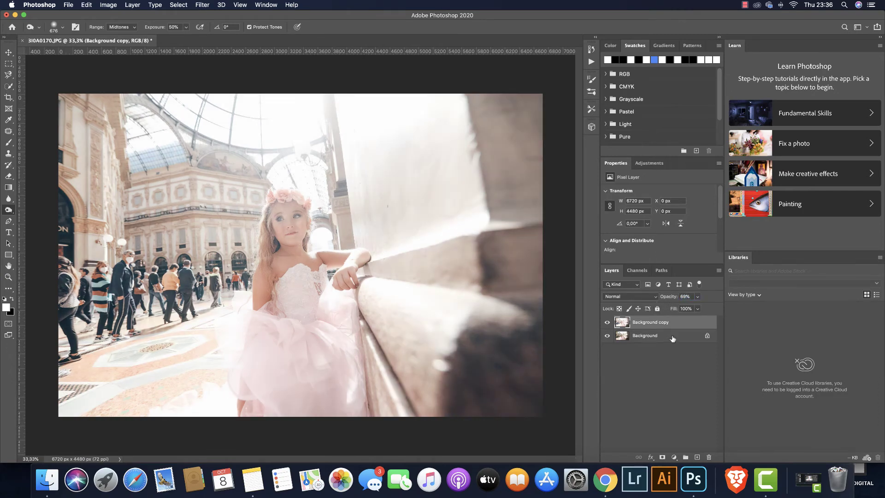
# Merge the California 5 copy in 3I0A0170.JPG with its Background layer
pyautogui.keyDown('shift'); pyautogui.click(674, 339); pyautogui.keyUp('shift')
pyautogui.rightClick(674, 340)
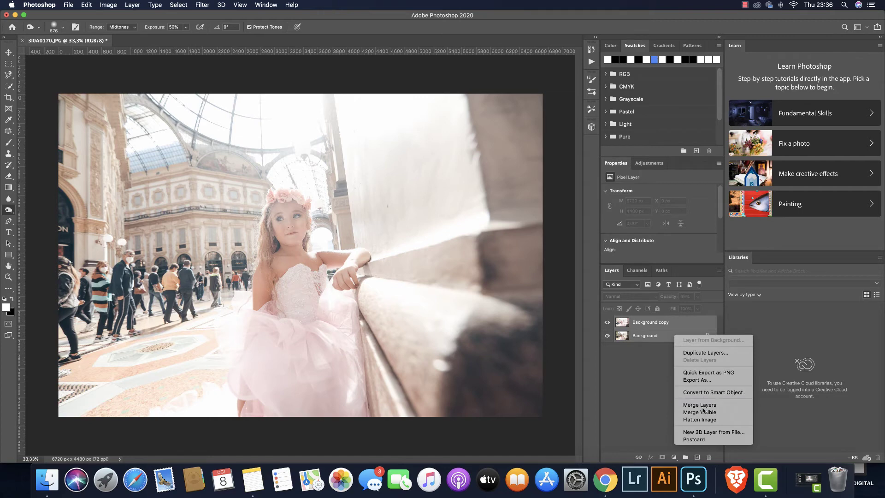
pyautogui.click(681, 402)
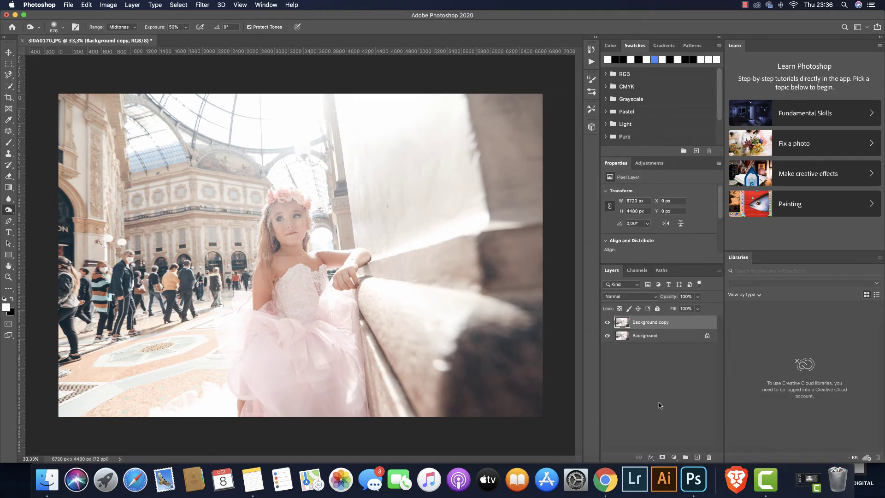
# Apply Camera Raw user preset 05 to the Background copy in 3I0A0170.JPG and toggle the layer's visibility to compare
pyautogui.press('super+shift+a')
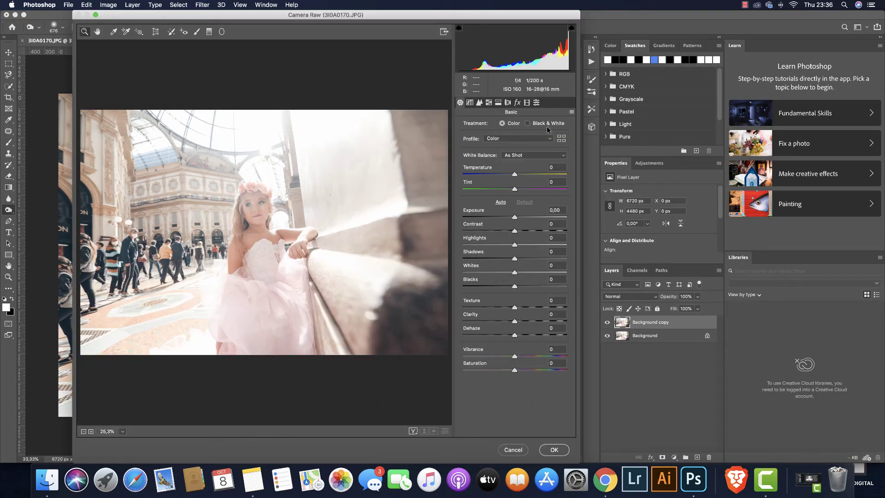
pyautogui.click(537, 102)
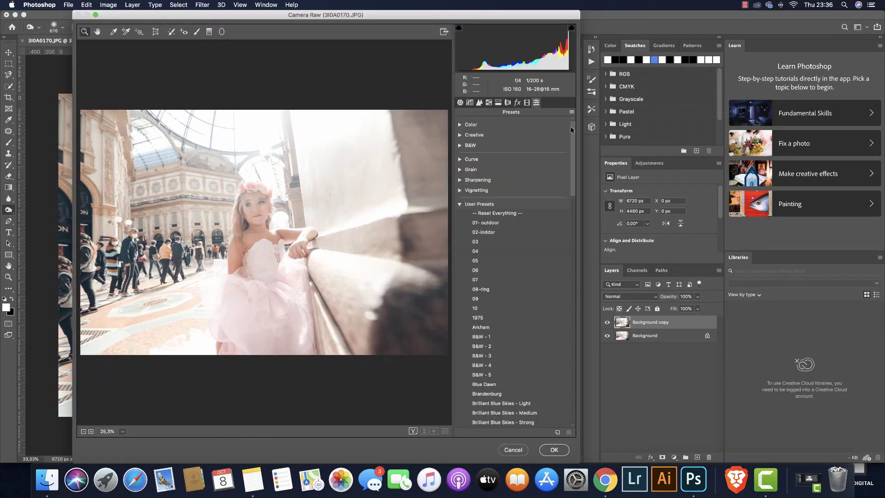
pyautogui.moveTo(572, 130)
pyautogui.mouseDown()
pyautogui.moveTo(575, 235)
pyautogui.moveTo(573, 133)
pyautogui.mouseUp()
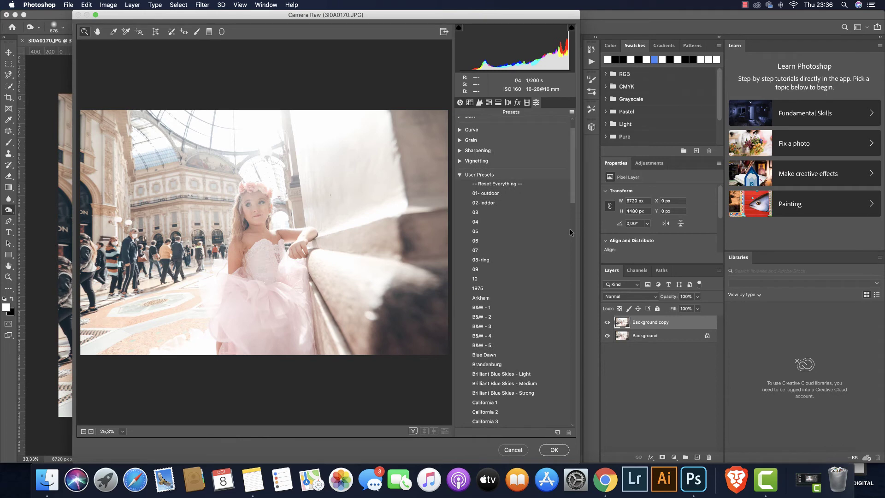
pyautogui.click(509, 232)
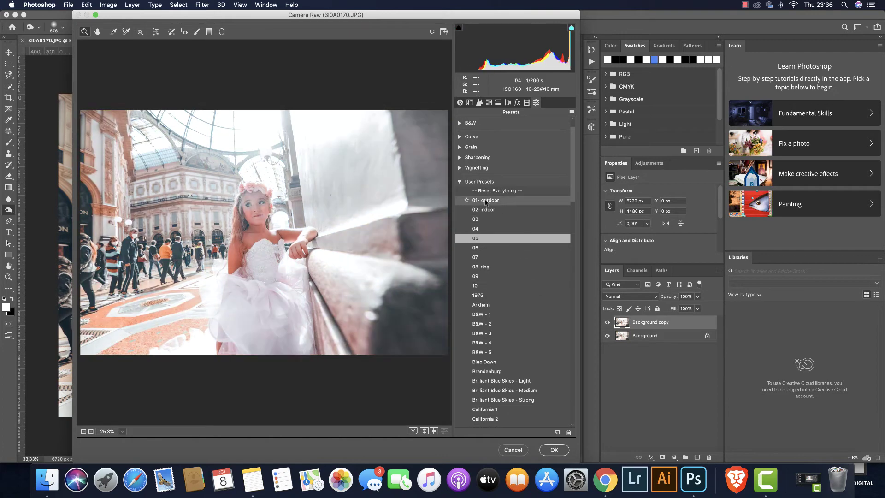
pyautogui.click(556, 449)
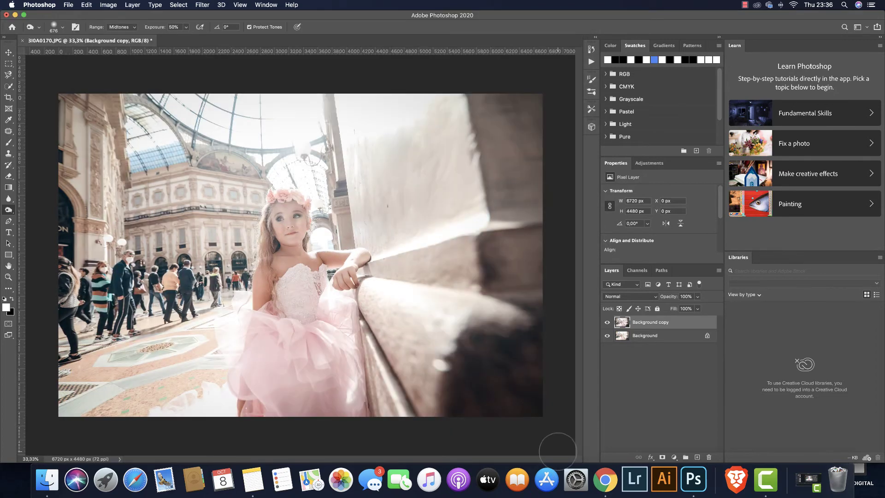
pyautogui.click(608, 322)
pyautogui.click(608, 322)
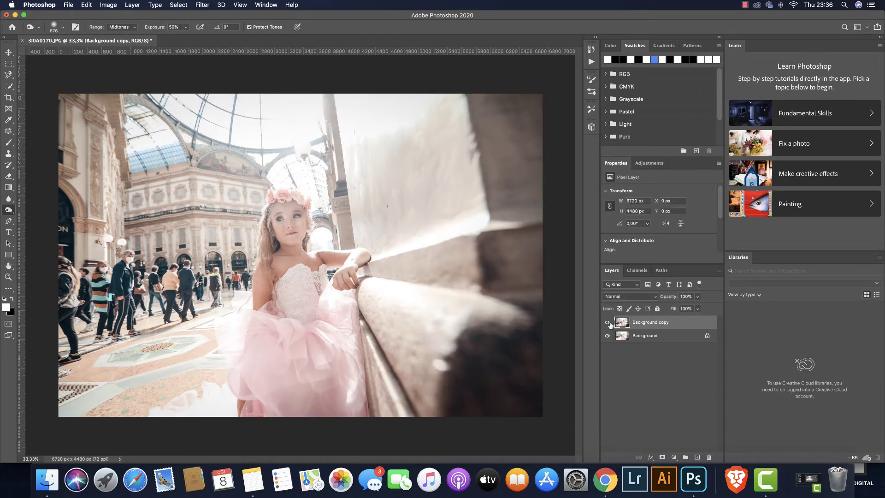
# Merge the Background copy carrying preset 05 with the Background layer
pyautogui.keyDown('shift'); pyautogui.click(679, 340); pyautogui.keyUp('shift')
pyautogui.rightClick(679, 339)
pyautogui.click(712, 414)
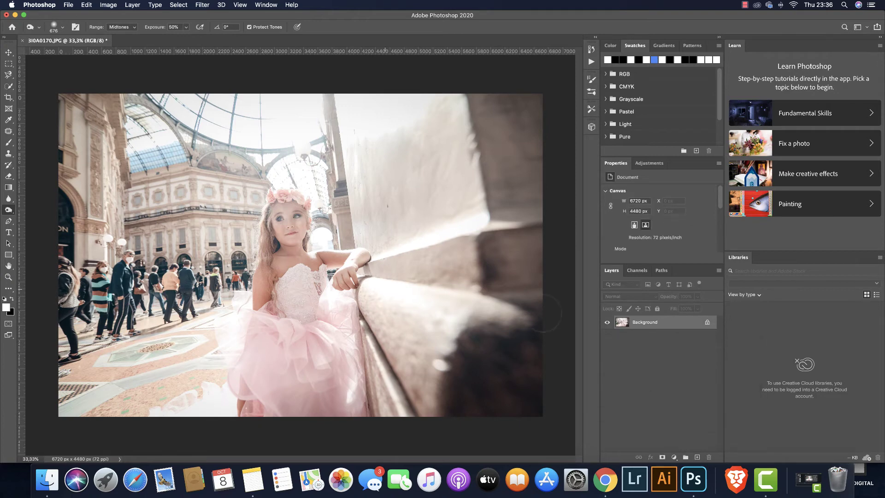
# Unlock the Background layer, scale it proportionally to 117.56%, align its lower-right corner with the canvas corner, and flatten the image
pyautogui.click(708, 322)
pyautogui.press('super+t')
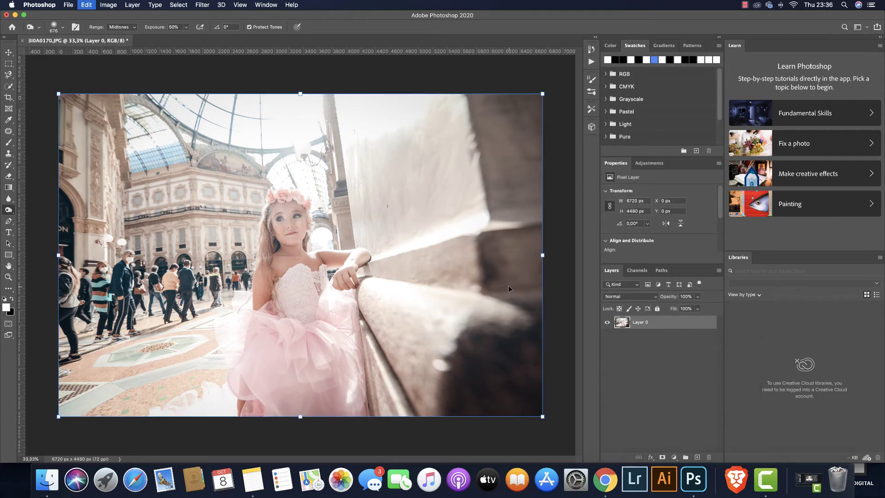
pyautogui.moveTo(58, 94); pyautogui.dragTo(24, 56)
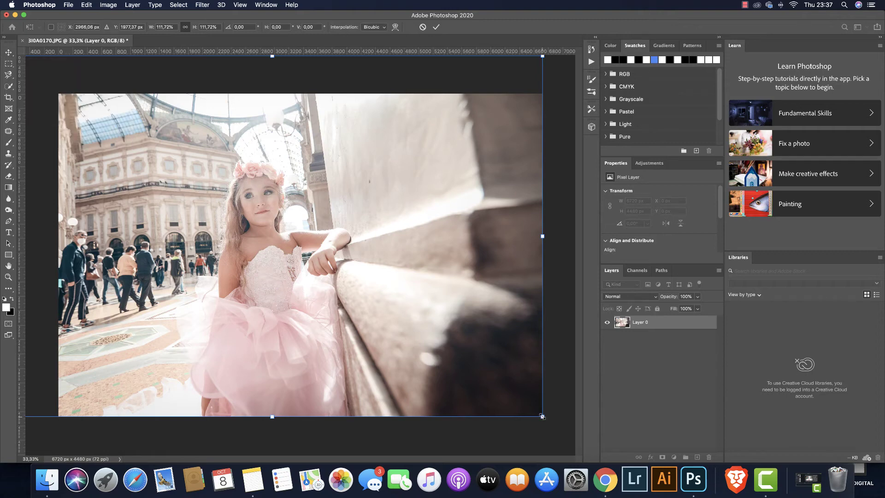
pyautogui.moveTo(542, 416); pyautogui.dragTo(569, 434)
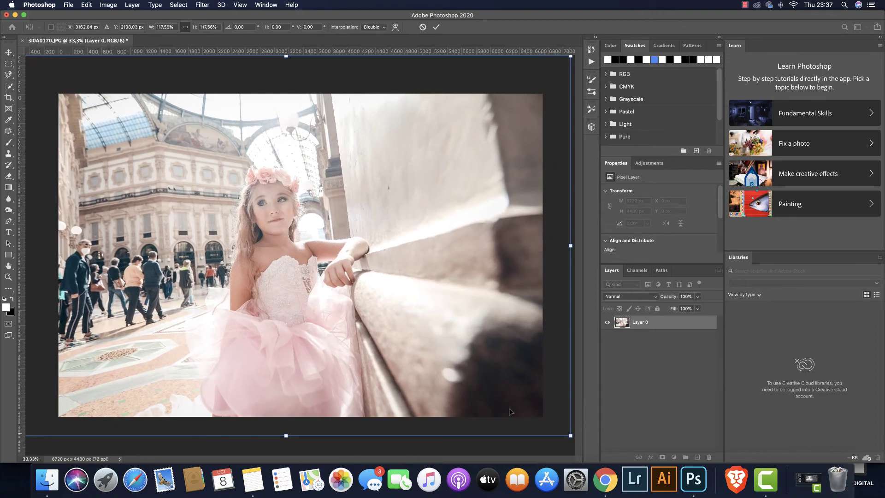
pyautogui.moveTo(500, 405); pyautogui.dragTo(484, 396)
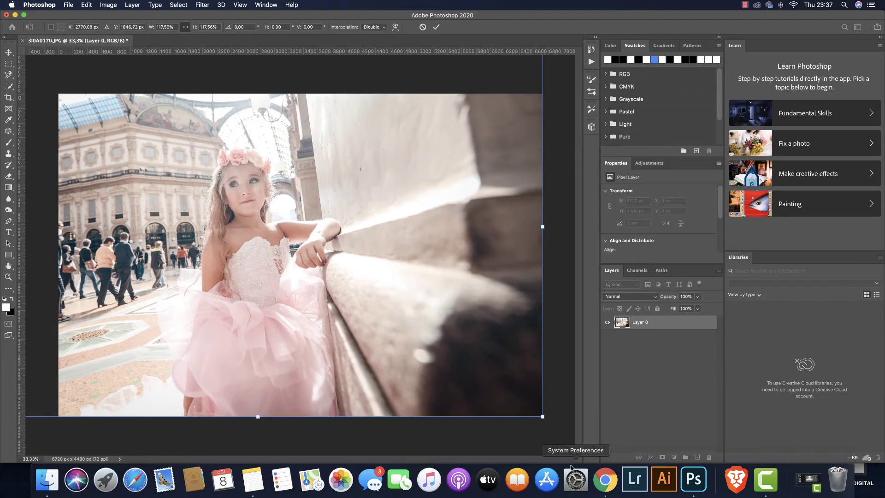
pyautogui.press('Return')
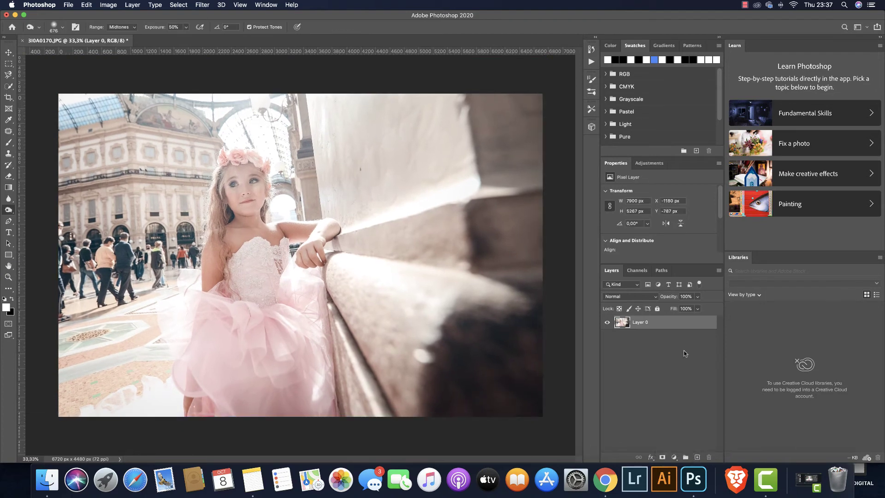
pyautogui.rightClick(674, 328)
pyautogui.click(699, 358)
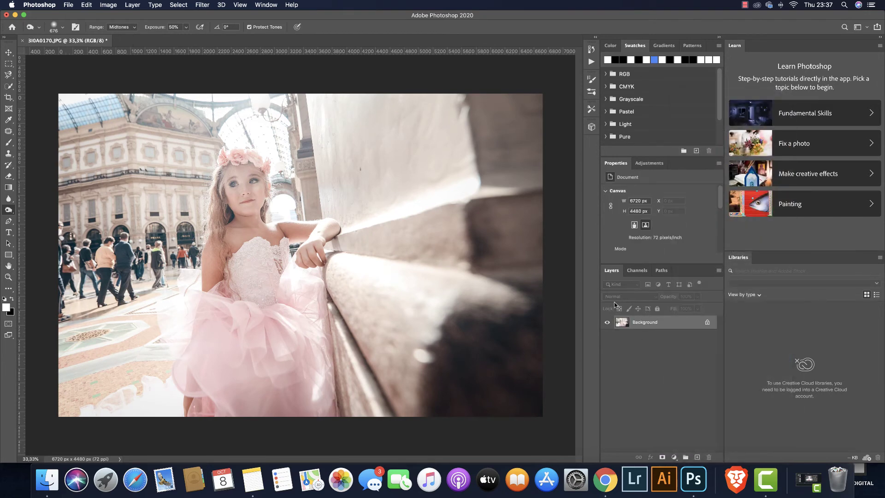
pyautogui.press('super+shift+a')
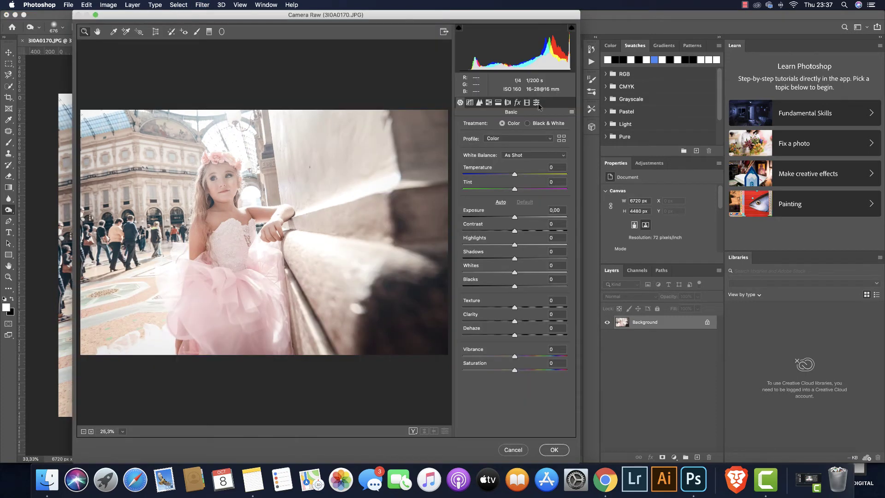
pyautogui.click(537, 103)
pyautogui.click(544, 272)
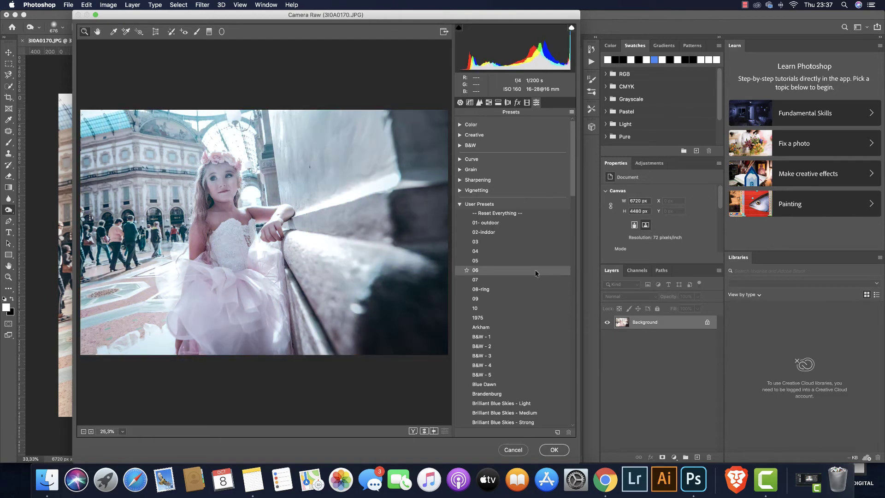
pyautogui.click(538, 260)
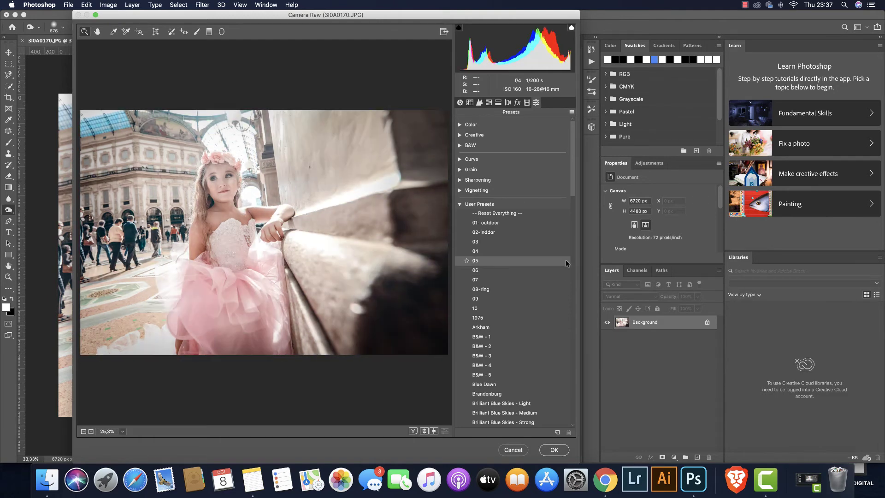
pyautogui.click(565, 260)
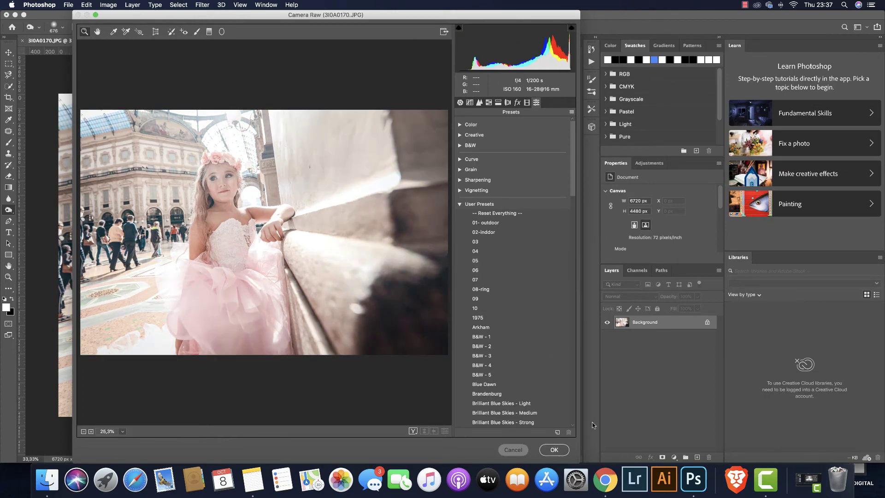
pyautogui.press('Return')
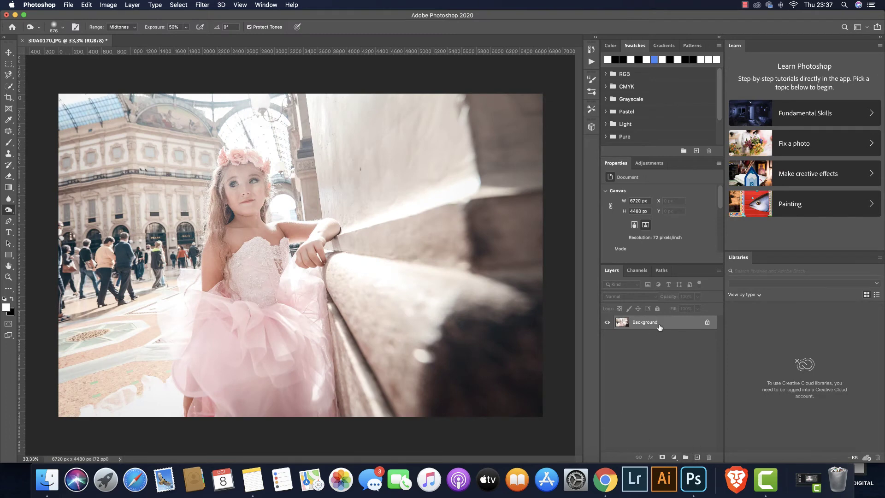
# Duplicate the reframed Background layer and apply Camera Raw user preset 05 to the copy
pyautogui.moveTo(660, 327); pyautogui.dragTo(697, 456)
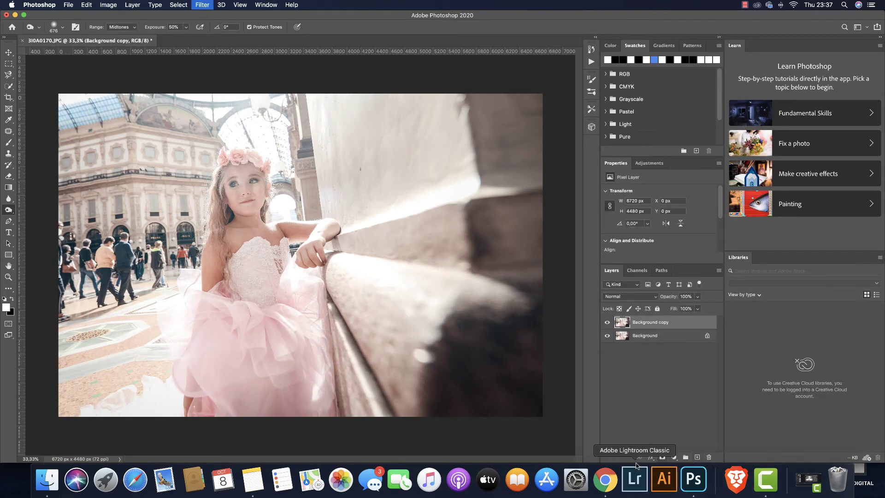
pyautogui.press('super+shift+a')
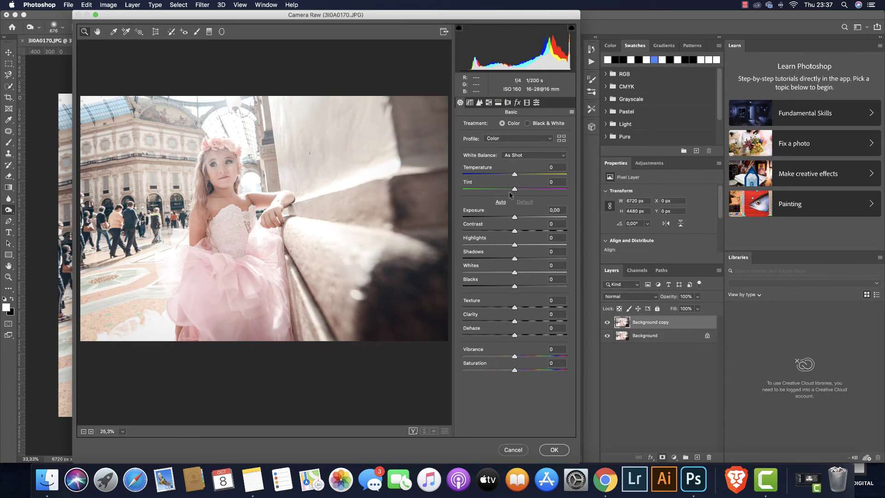
pyautogui.click(536, 104)
pyautogui.moveTo(573, 138); pyautogui.dragTo(580, 160)
pyautogui.click(552, 152)
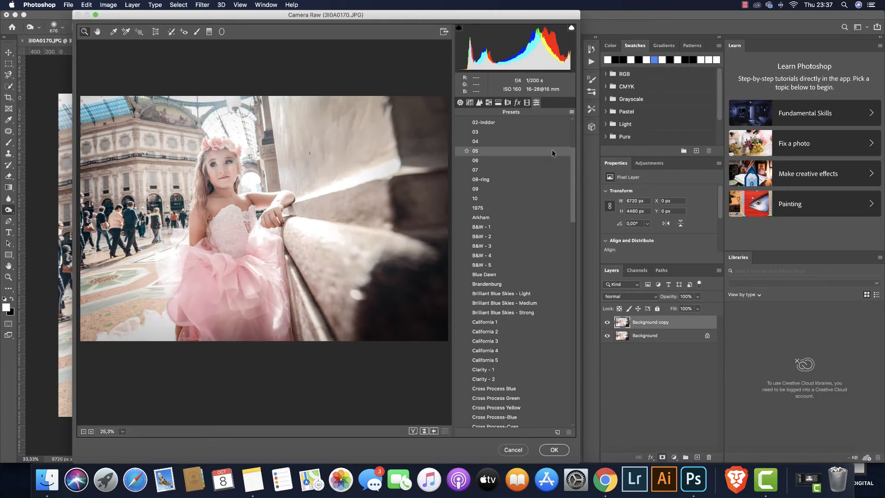
pyautogui.click(552, 152)
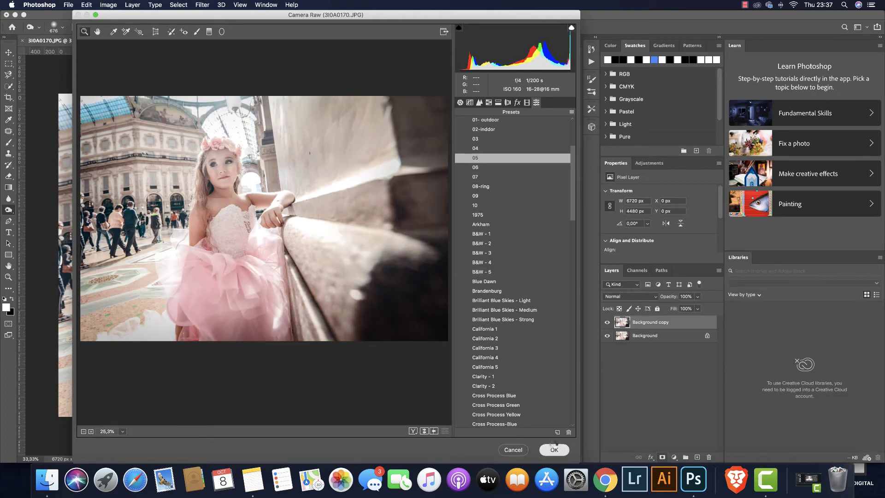
pyautogui.click(554, 450)
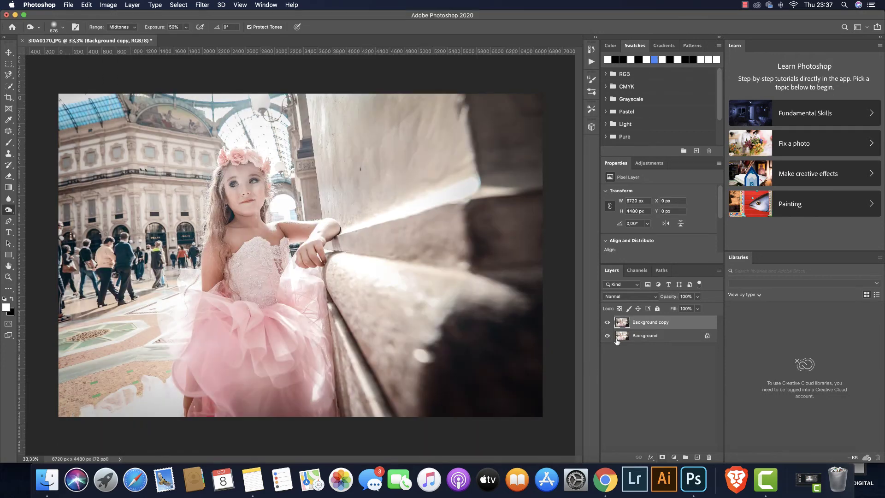
# Lower the Background copy's opacity to soften the preset effect and merge it with the Background layer
pyautogui.moveTo(672, 298); pyautogui.dragTo(666, 300)
pyautogui.keyDown('shift'); pyautogui.click(674, 340); pyautogui.keyUp('shift')
pyautogui.rightClick(675, 341)
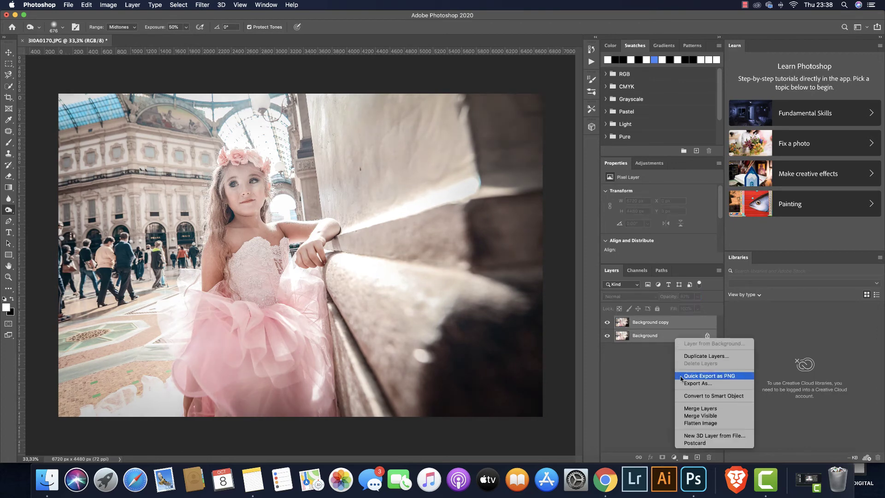
pyautogui.click(696, 409)
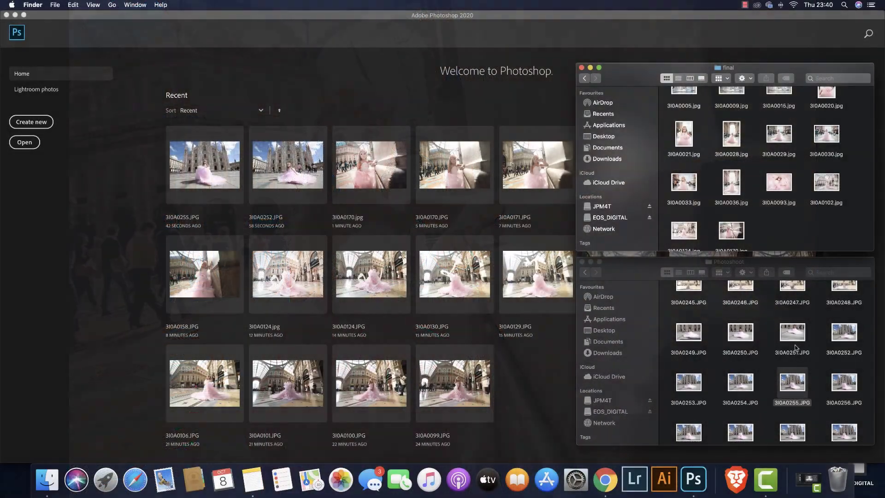
# Open 3I0A0255.JPG from the Photoshoot folder in Photoshop and duplicate its Background layer
pyautogui.click(793, 382)
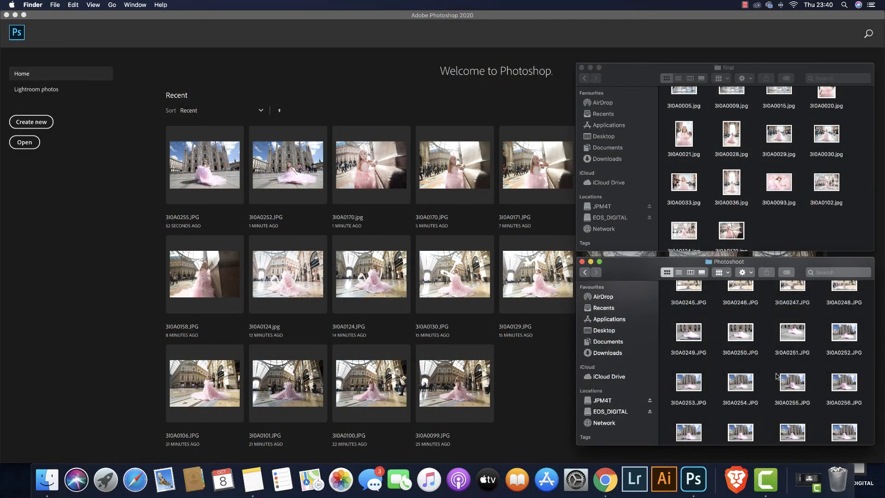
pyautogui.click(702, 479)
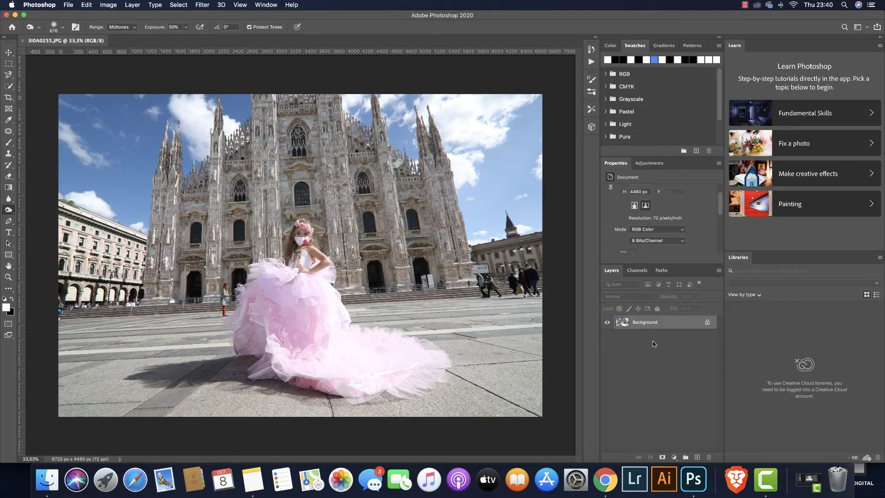
pyautogui.moveTo(668, 329); pyautogui.dragTo(697, 457)
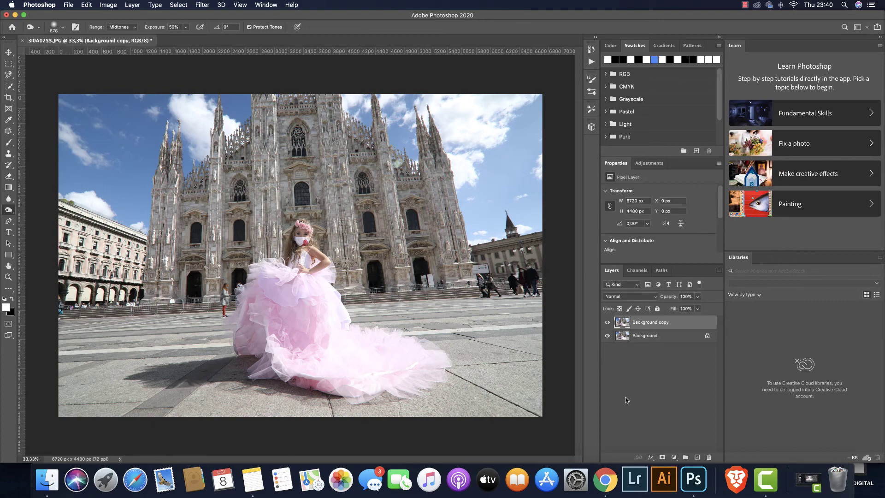
# Apply Camera Raw to the Background copy with Exposure +0.90, Shadows +26, Blacks +26 and sharpening amount 33
pyautogui.press('super+shift+a')
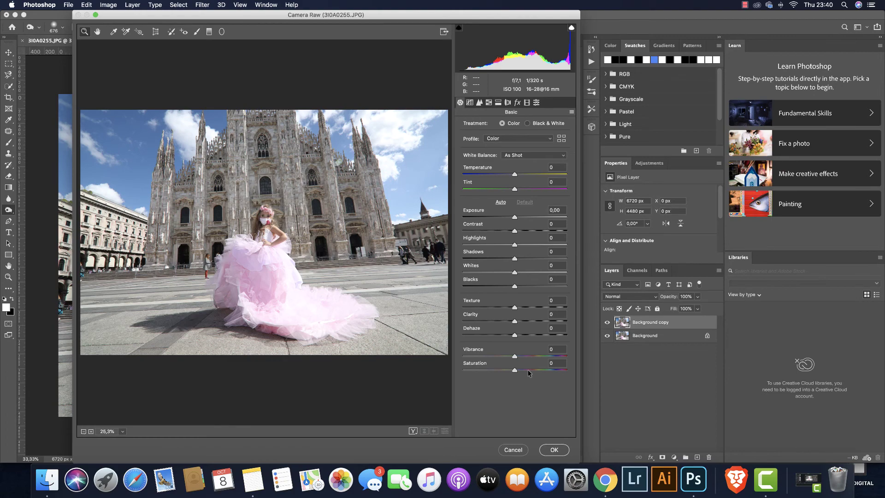
pyautogui.moveTo(515, 286); pyautogui.dragTo(530, 287)
pyautogui.click(528, 258)
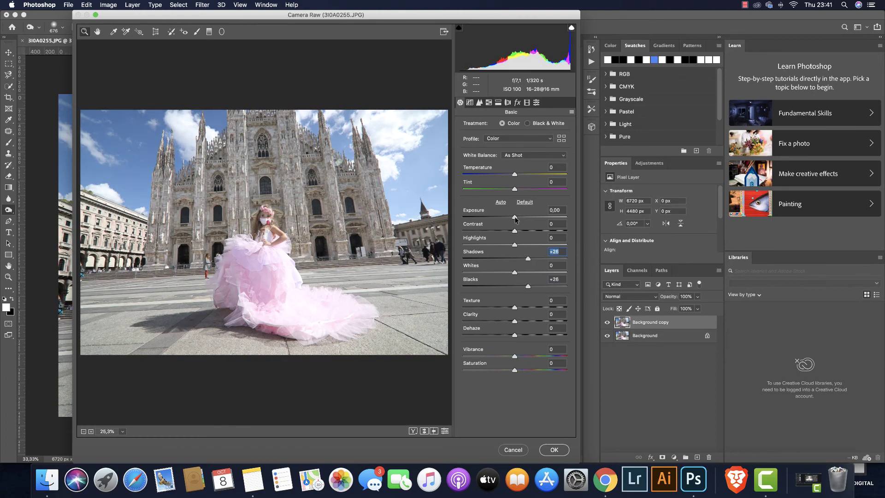
pyautogui.moveTo(515, 220); pyautogui.dragTo(525, 218)
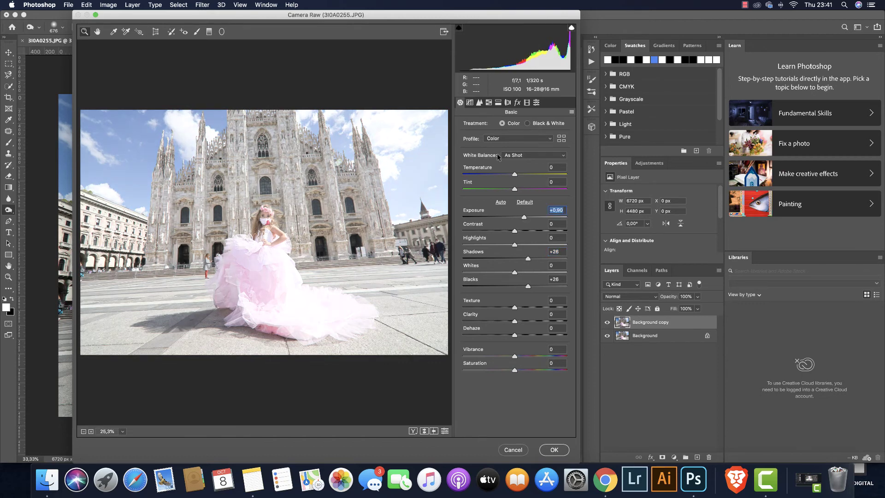
pyautogui.click(480, 102)
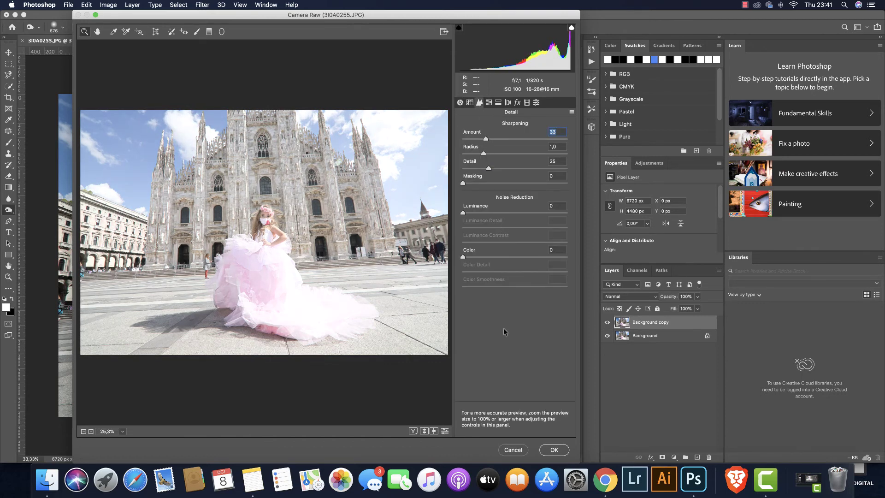
pyautogui.click(555, 449)
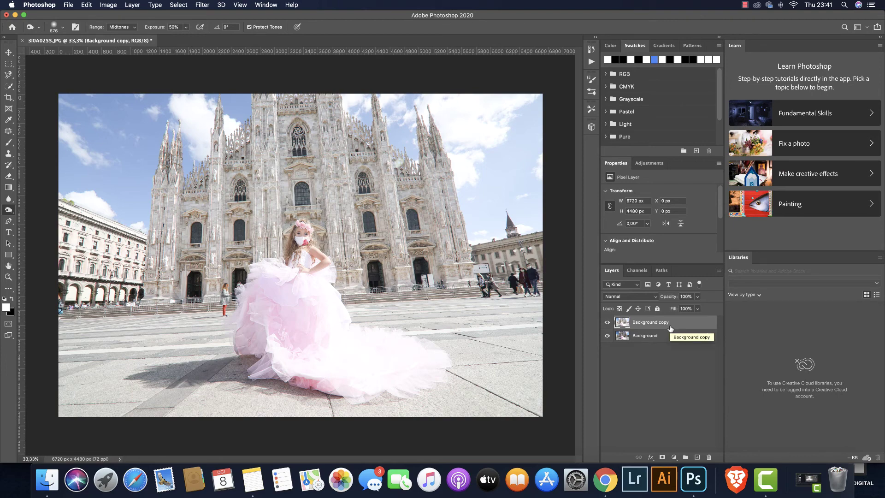
# Apply Camera Raw user preset 05 with sharpening amount 20 to the Background copy and compare it against the original layer
pyautogui.press('super+shift+a')
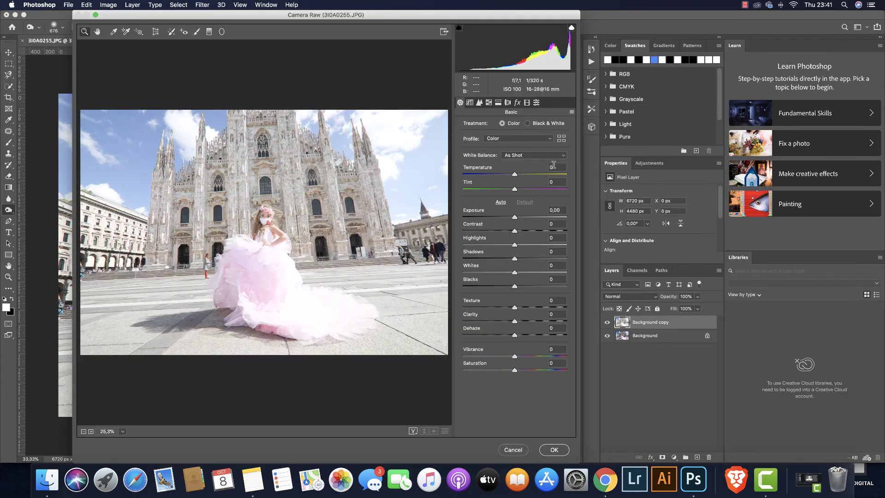
pyautogui.click(536, 103)
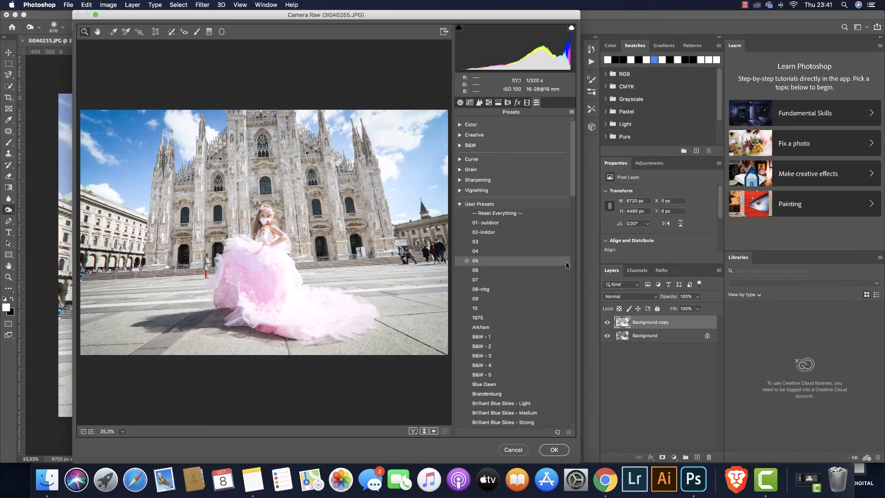
pyautogui.click(566, 265)
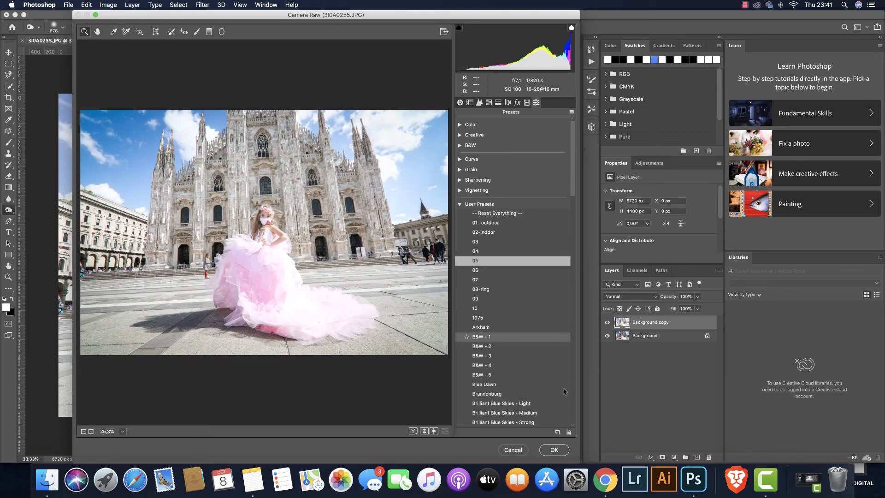
pyautogui.click(480, 102)
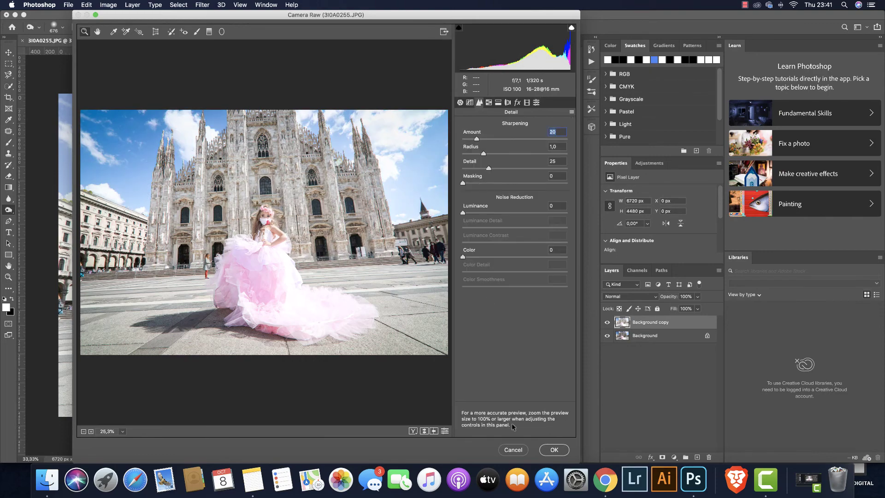
pyautogui.click(552, 450)
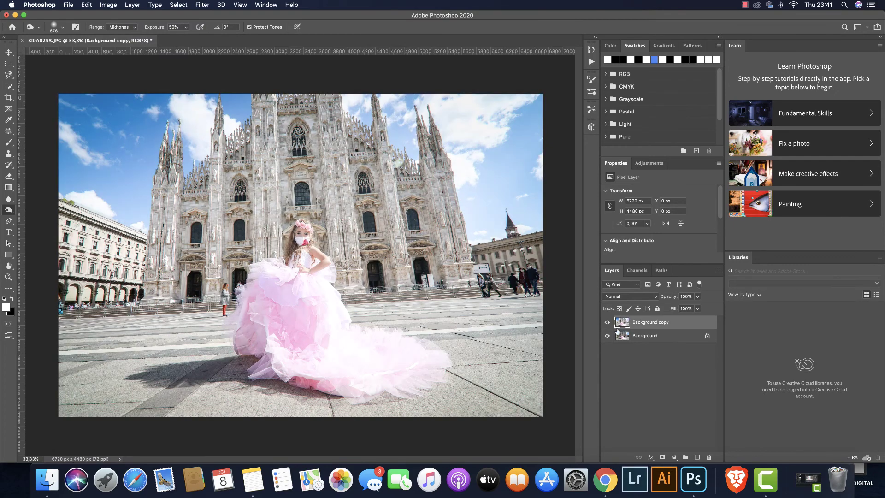
pyautogui.click(609, 325)
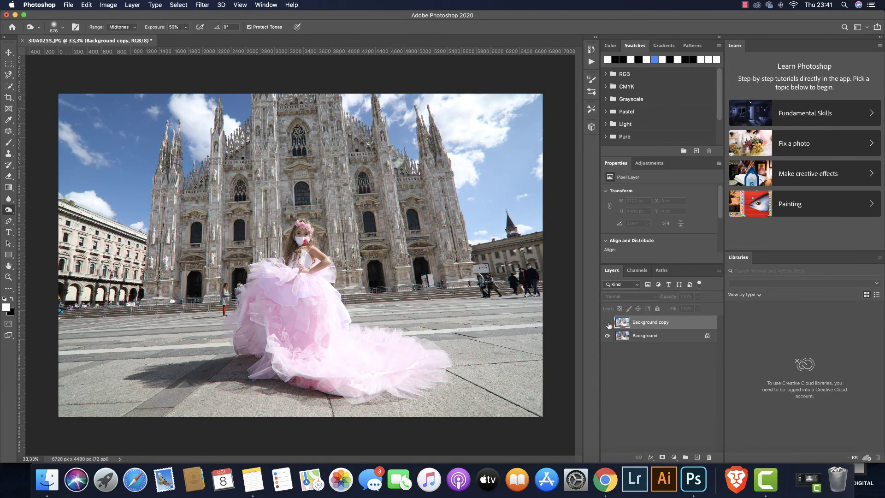
pyautogui.click(609, 325)
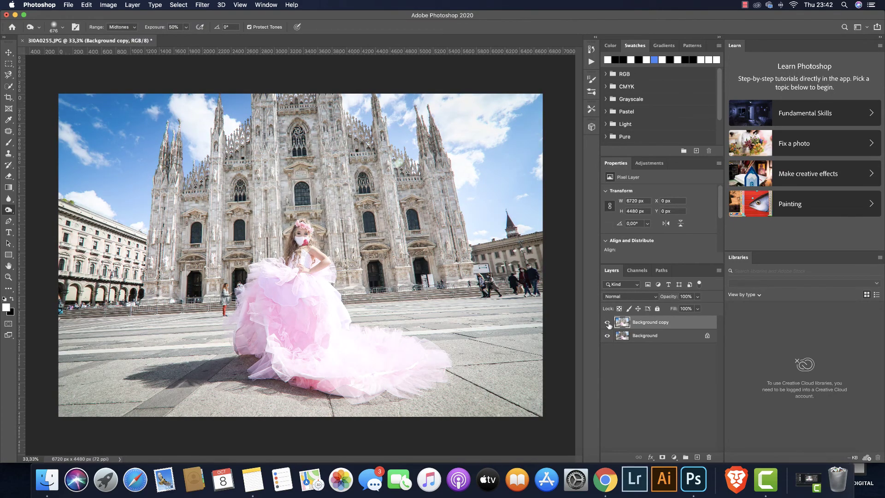
# Merge the Background copy with the Background layer
pyautogui.press('super+shift+a')
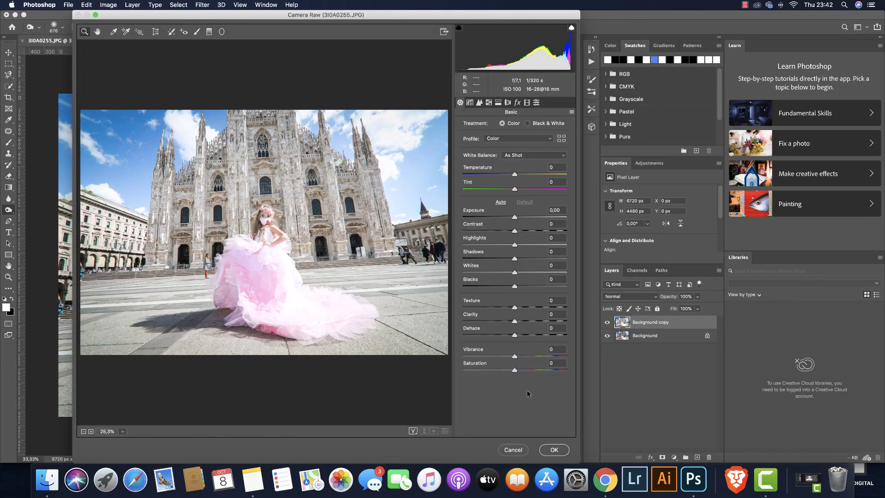
pyautogui.click(513, 450)
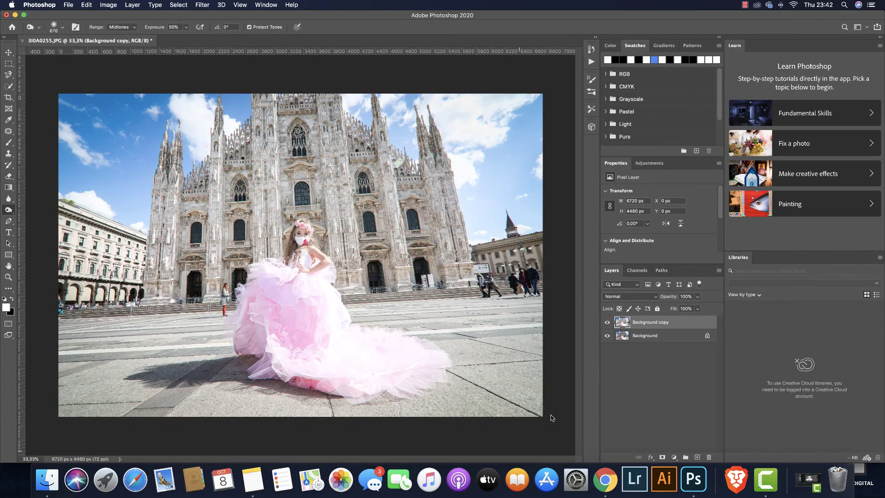
pyautogui.keyDown('shift'); pyautogui.click(690, 338); pyautogui.keyUp('shift')
pyautogui.rightClick(689, 338)
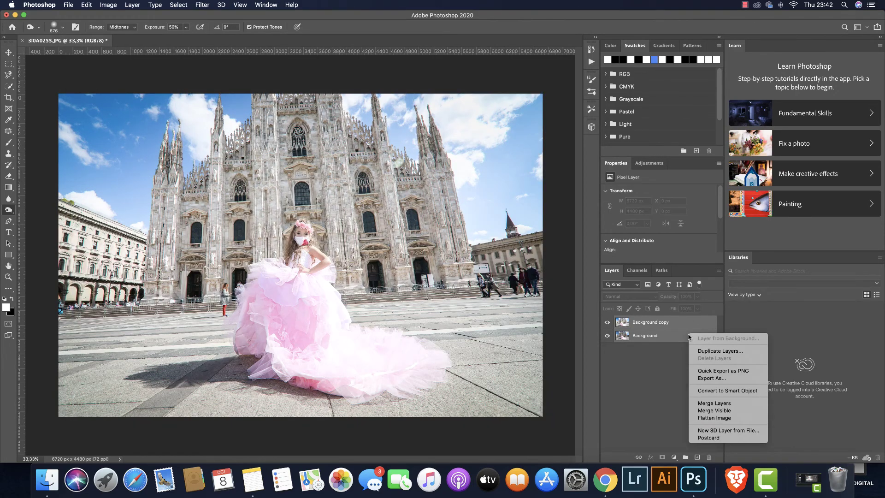
pyautogui.click(715, 404)
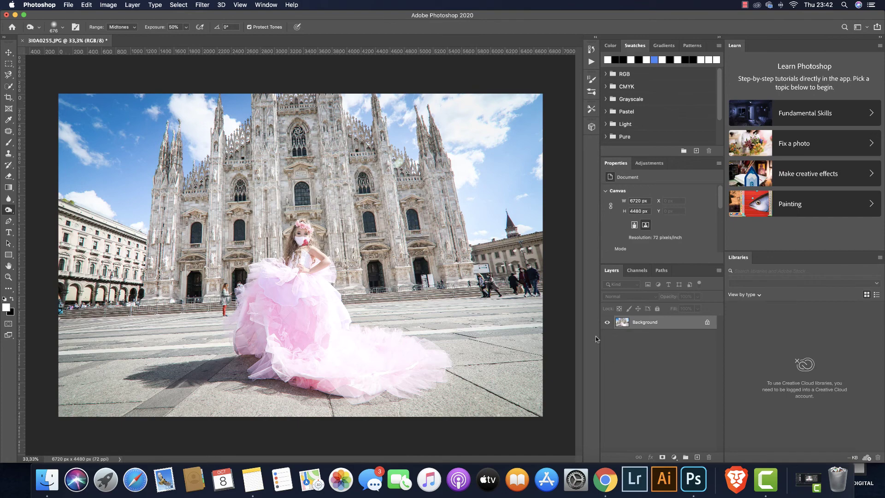
# Unlock the merged layer, enlarge it to about 106% shifted slightly upward, and flatten the image
pyautogui.click(707, 322)
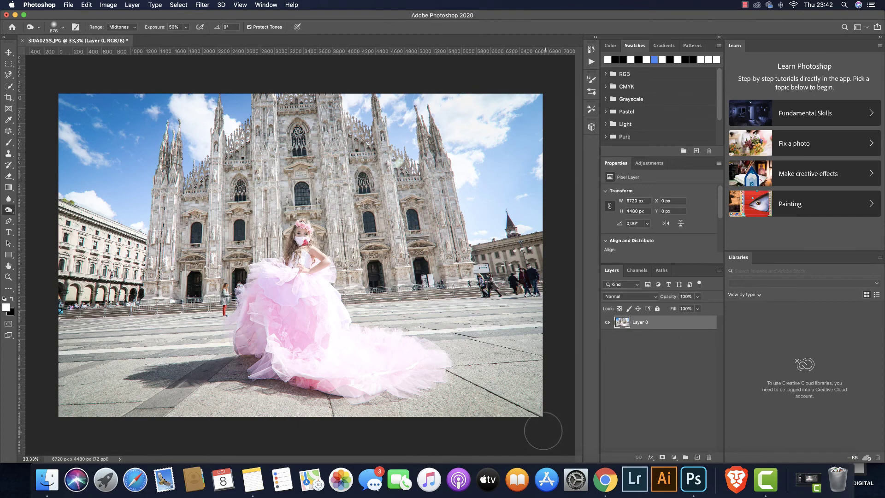
pyautogui.press('super+t')
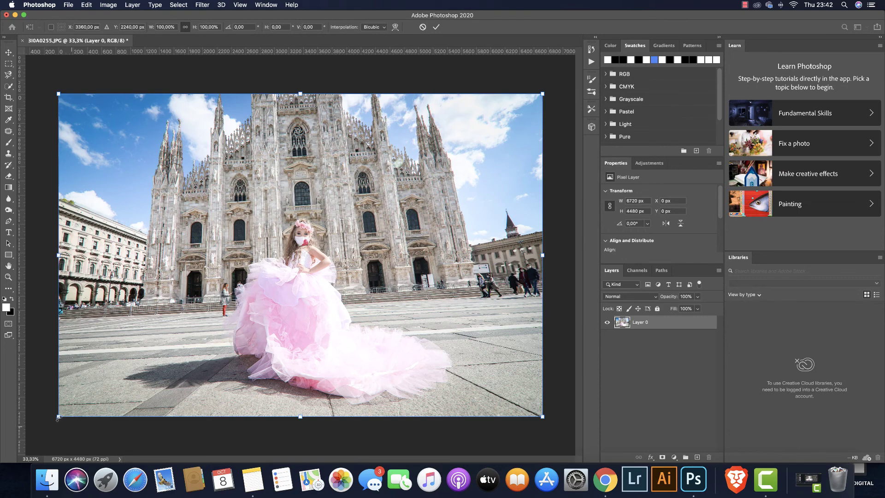
pyautogui.moveTo(40, 425)
pyautogui.mouseDown()
pyautogui.moveTo(30, 429)
pyautogui.moveTo(39, 427)
pyautogui.mouseUp()
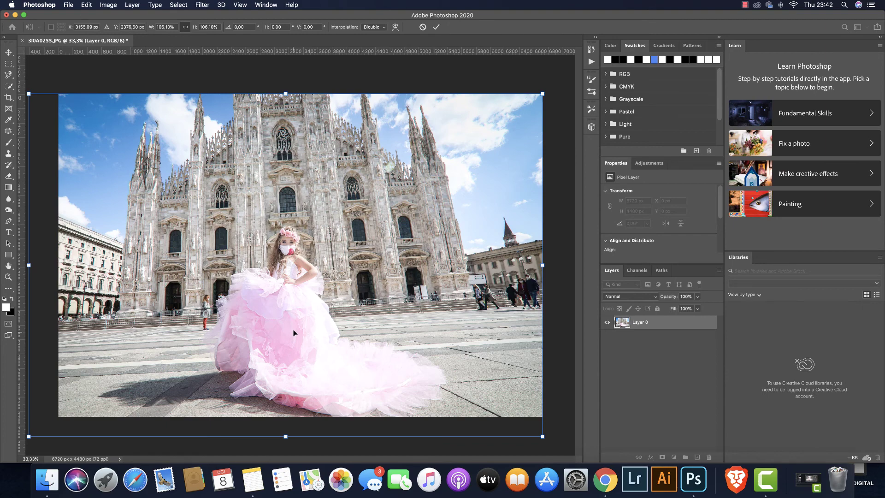
pyautogui.moveTo(293, 336); pyautogui.dragTo(294, 330)
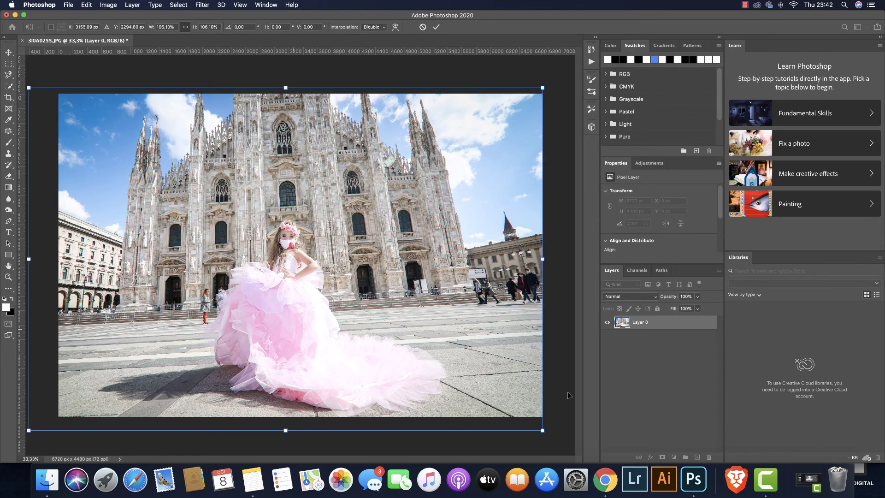
pyautogui.press('Return')
pyautogui.rightClick(684, 326)
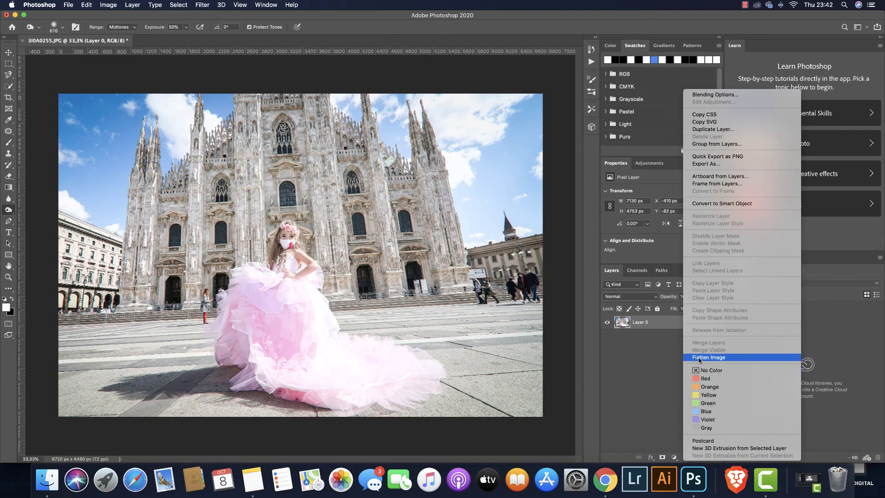
pyautogui.click(666, 373)
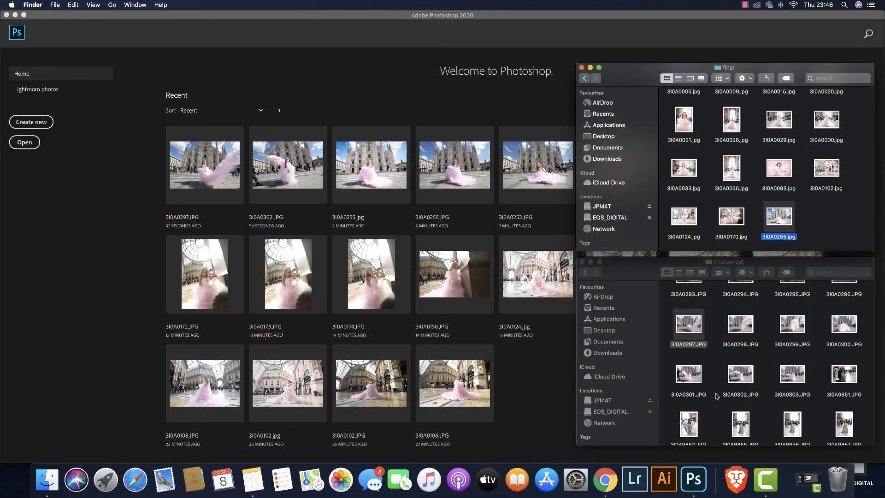
# Open 3I0A0297.JPG in Photoshop and apply Camera Raw with Exposure +0.65, Shadows +18, Blacks +21 and sharpening amount 33
pyautogui.moveTo(696, 333); pyautogui.dragTo(699, 485)
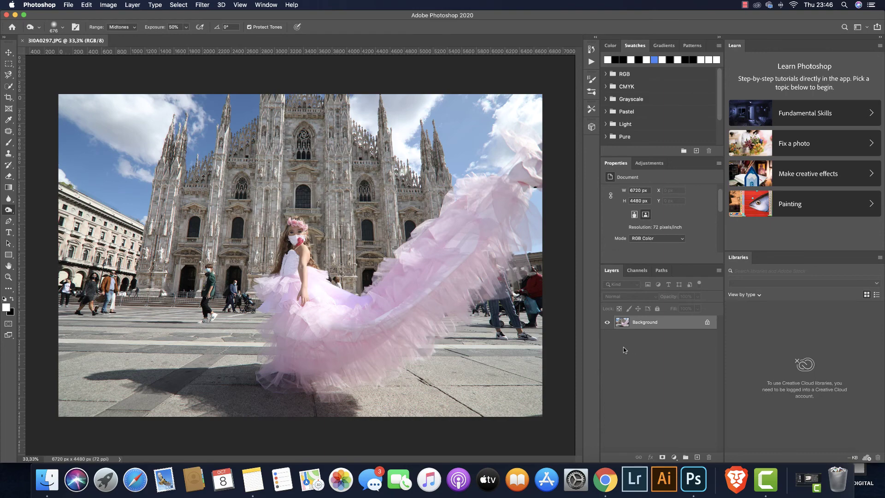
pyautogui.press('super+shift+a')
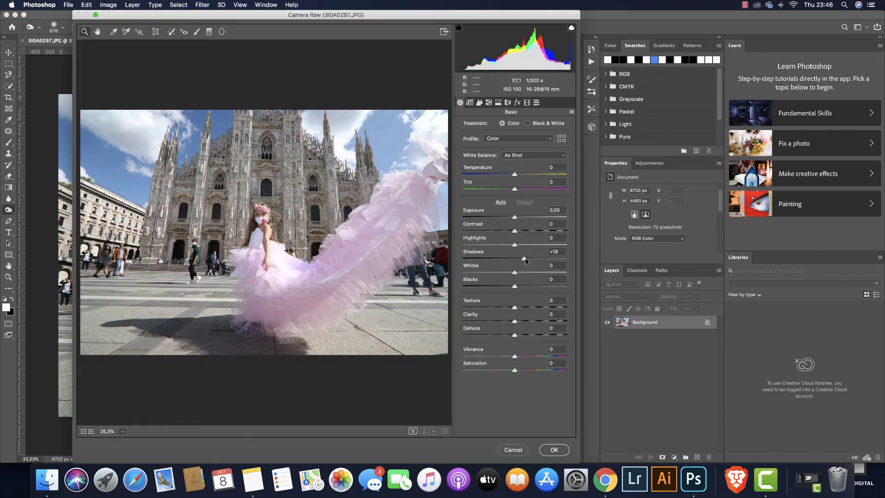
pyautogui.moveTo(515, 286); pyautogui.dragTo(525, 287)
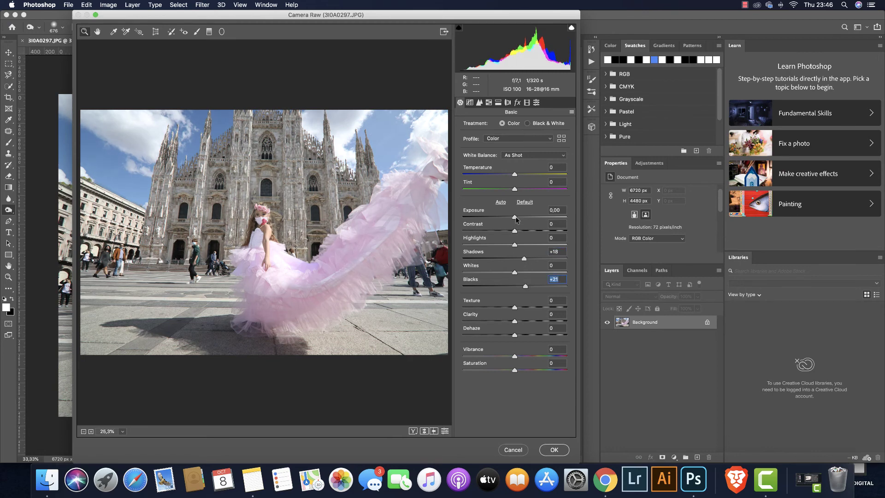
pyautogui.moveTo(516, 217); pyautogui.dragTo(522, 218)
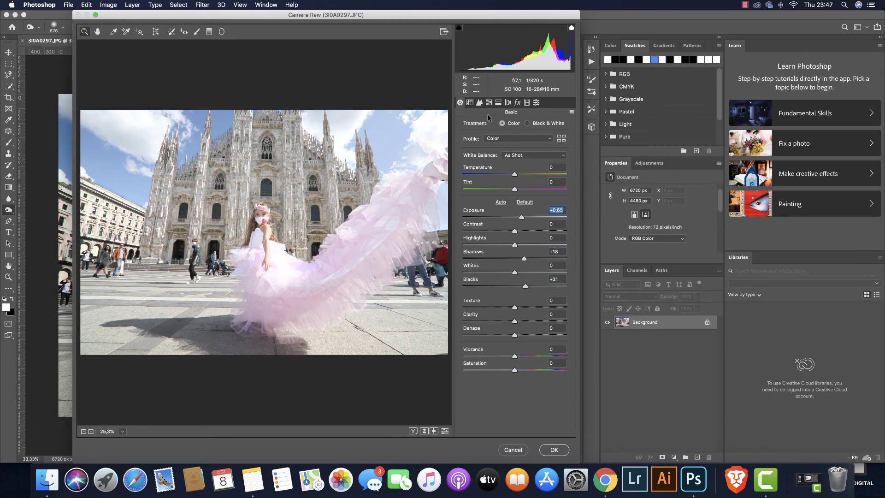
pyautogui.click(480, 103)
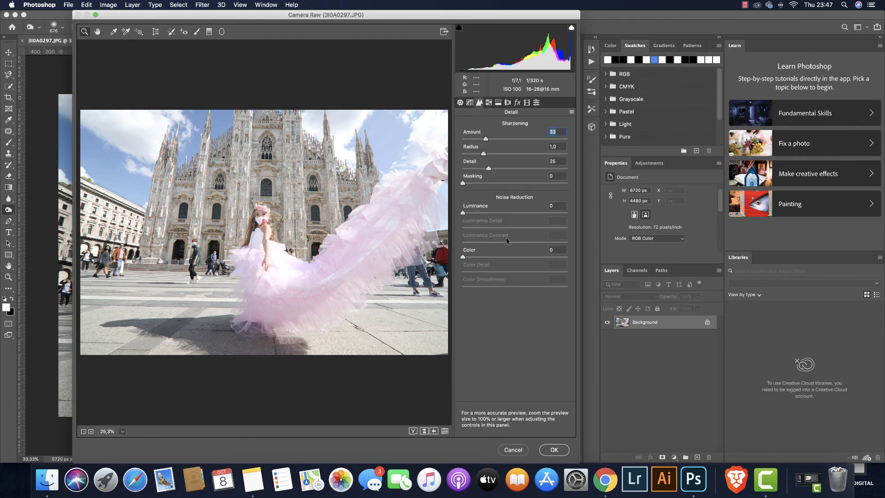
pyautogui.click(555, 450)
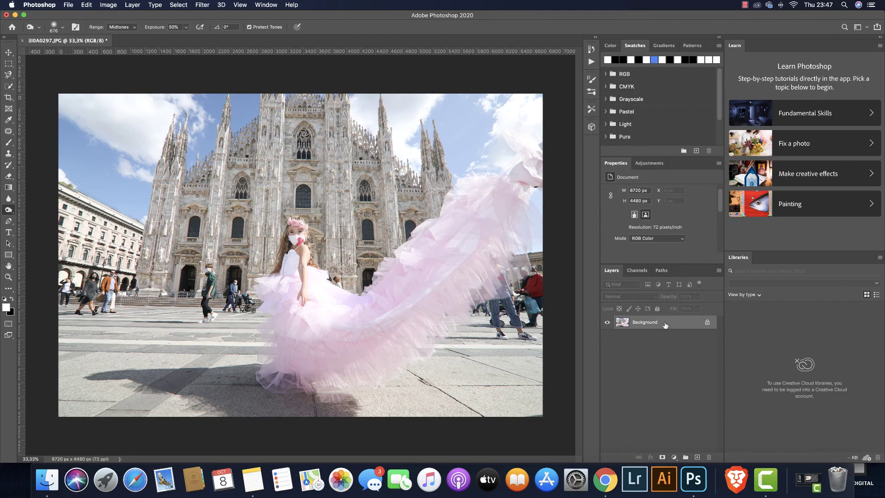
# Duplicate the Background layer and apply the Camera Raw user preset California 5 to the copy
pyautogui.moveTo(673, 327); pyautogui.dragTo(697, 457)
pyautogui.press('super+f')
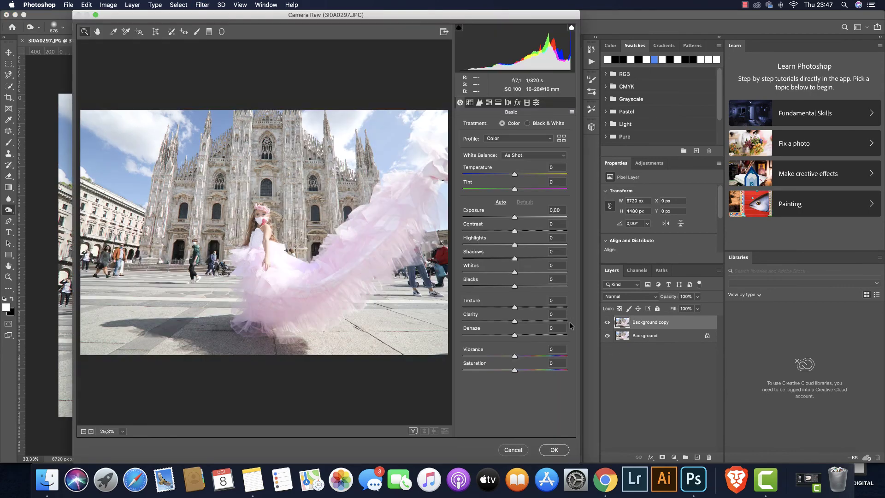
pyautogui.click(536, 102)
pyautogui.moveTo(574, 128); pyautogui.dragTo(573, 180)
pyautogui.click(563, 246)
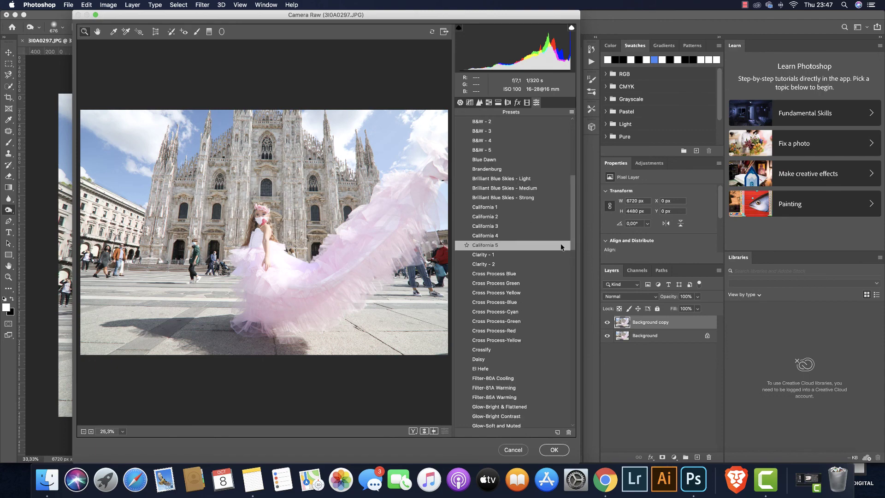
pyautogui.click(557, 450)
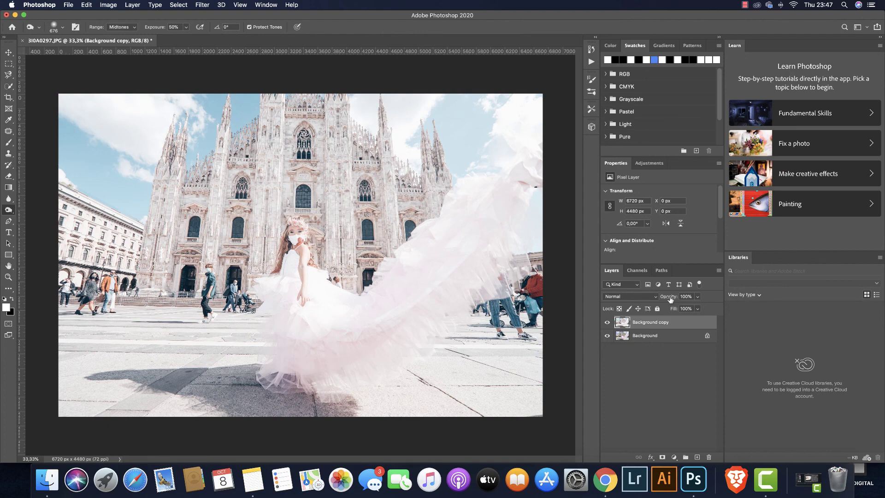
# Lower the Background copy's opacity to 68% and merge it with the Background layer
pyautogui.moveTo(670, 300); pyautogui.dragTo(656, 304)
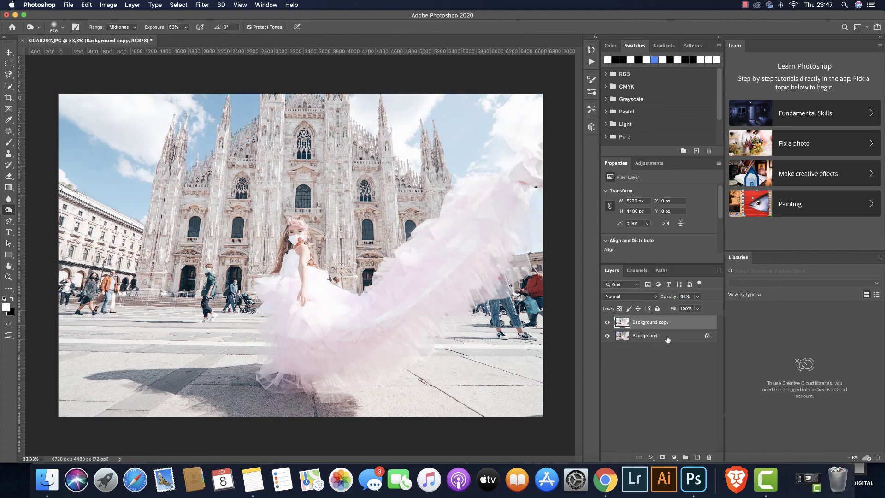
pyautogui.rightClick(667, 340)
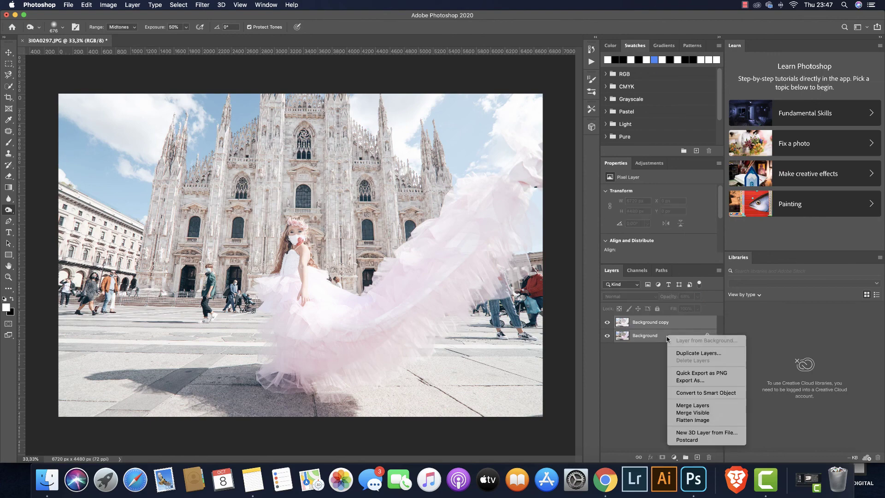
pyautogui.click(701, 408)
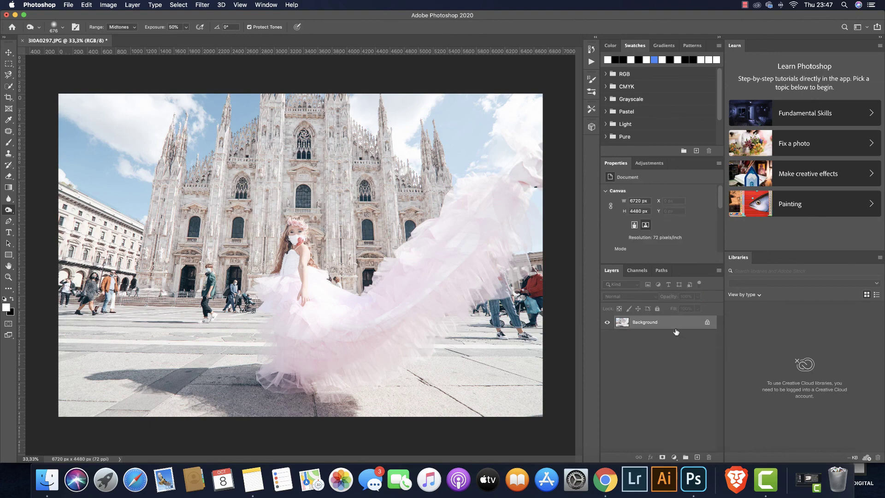
# Duplicate the merged Background, apply Camera Raw user preset 05 to the copy and compare it with the layer below
pyautogui.moveTo(677, 323); pyautogui.dragTo(697, 456)
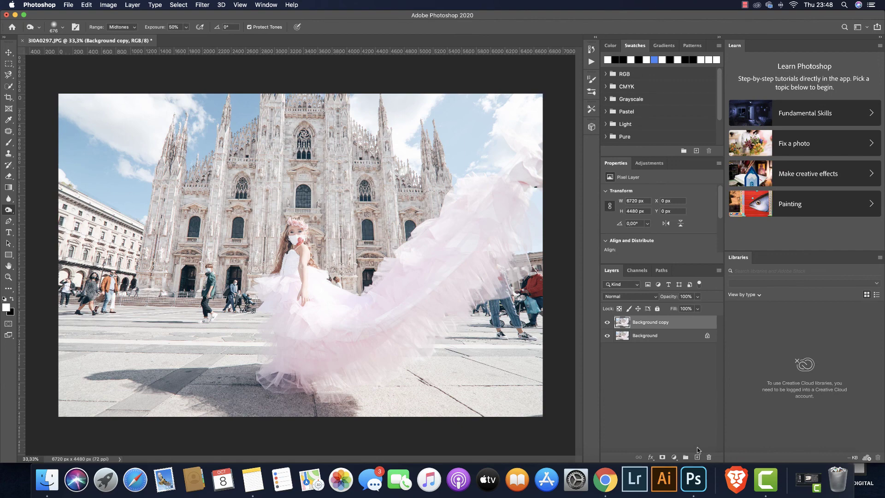
pyautogui.press('super+shift+x')
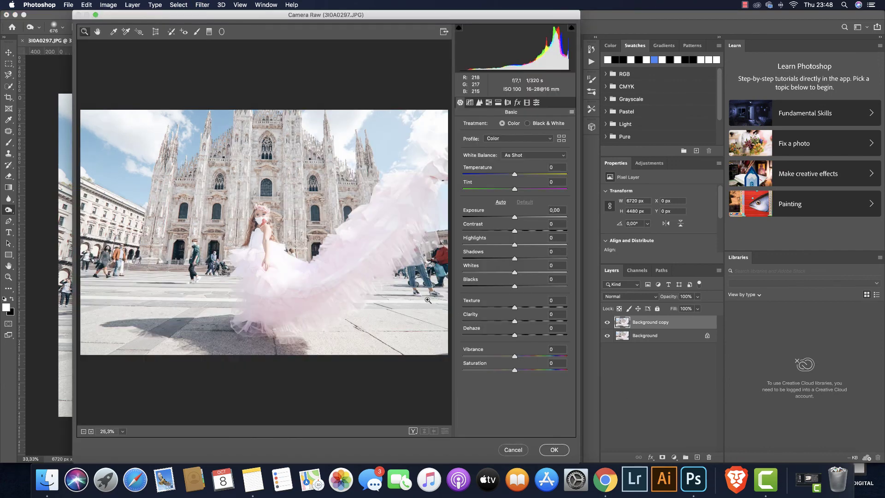
pyautogui.click(536, 102)
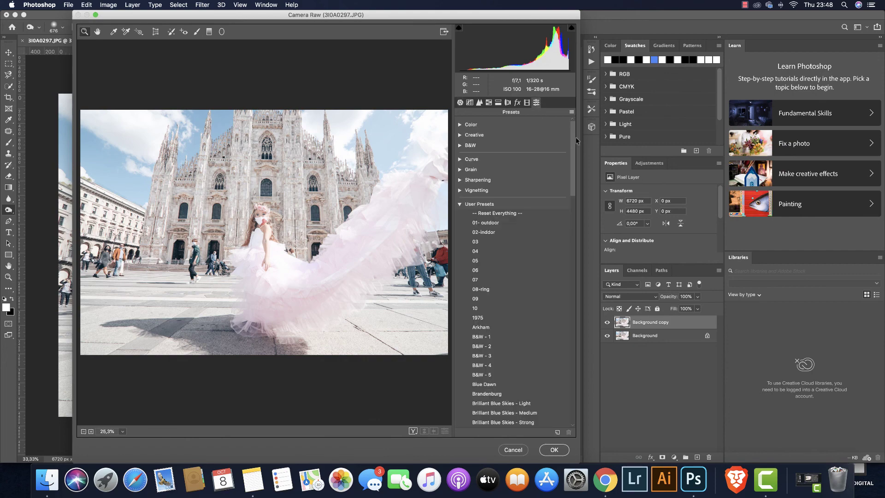
pyautogui.click(558, 261)
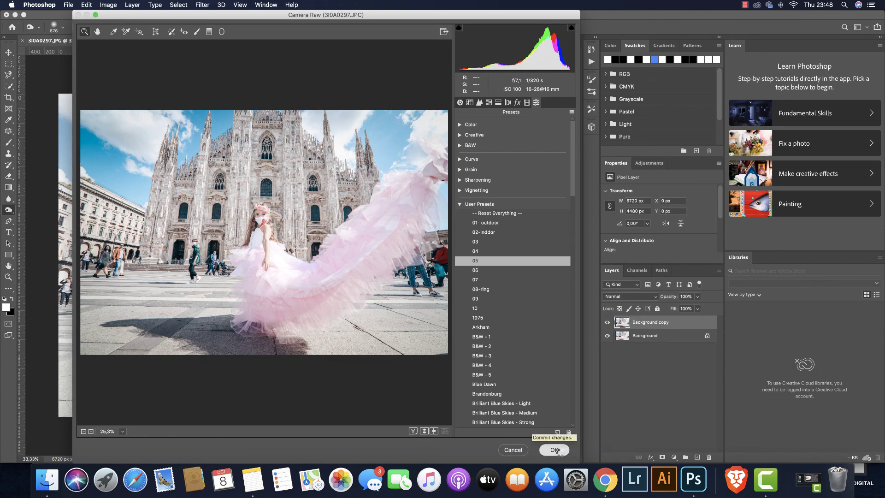
pyautogui.click(566, 450)
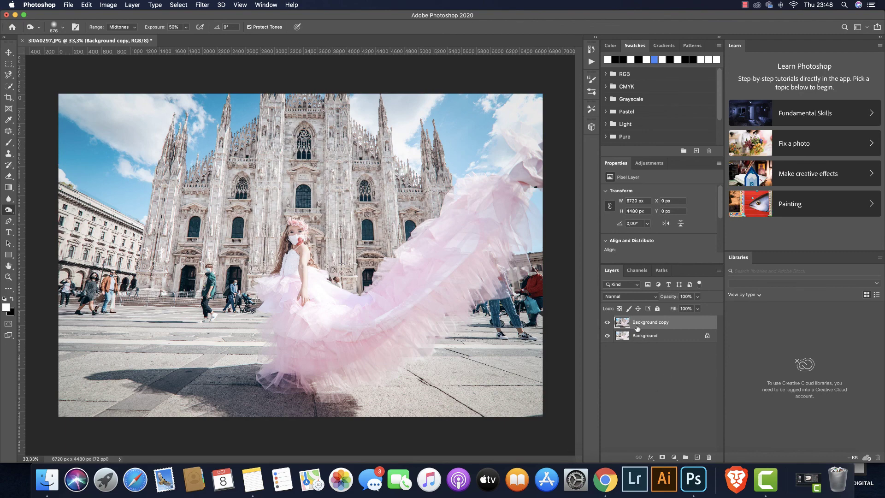
pyautogui.click(607, 322)
pyautogui.click(607, 323)
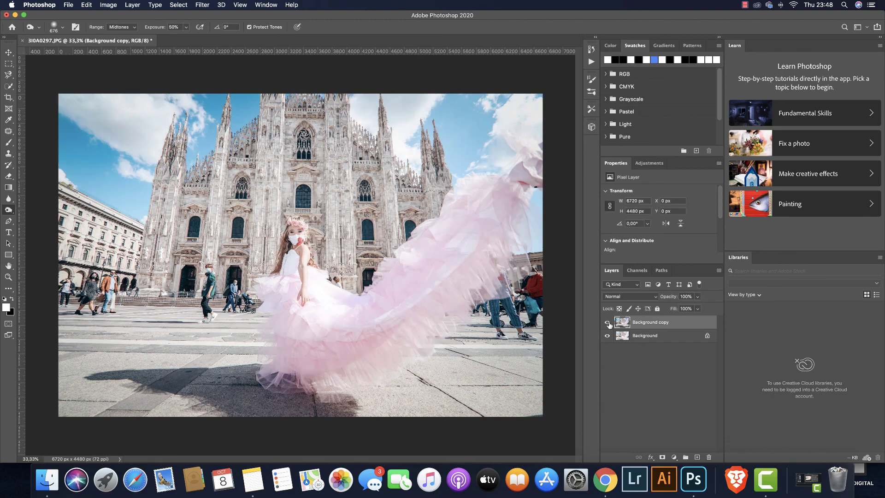